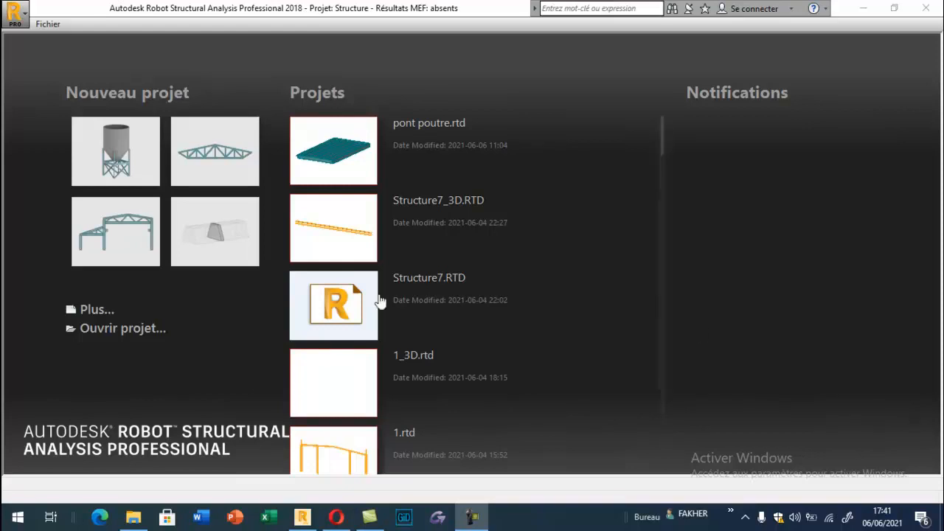
- Create a new shell study project (Etude d'une Coque) and dismiss the startup tip
left_click(89, 309)
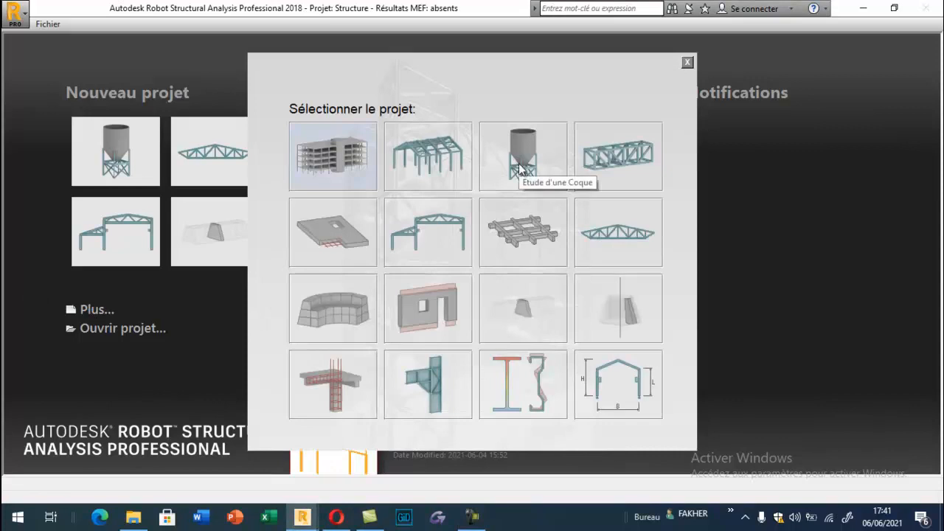
left_click(519, 163)
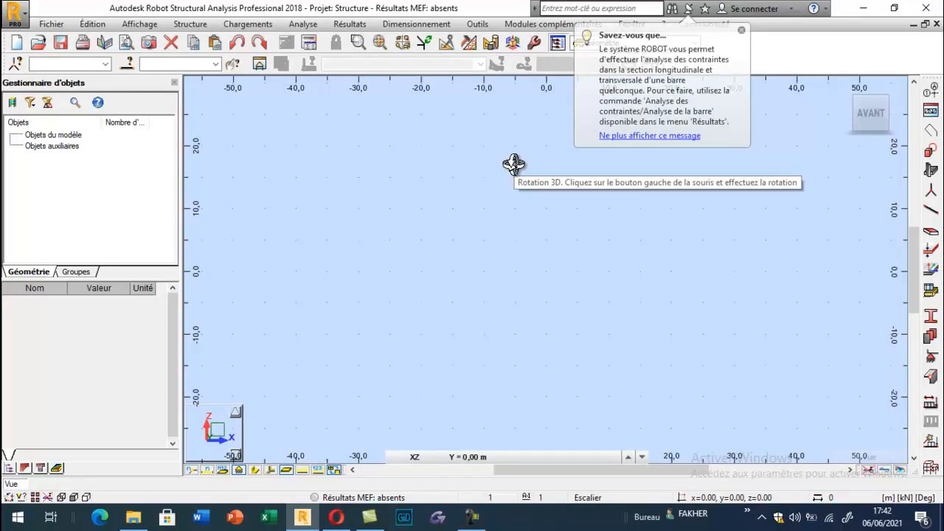
left_click(742, 31)
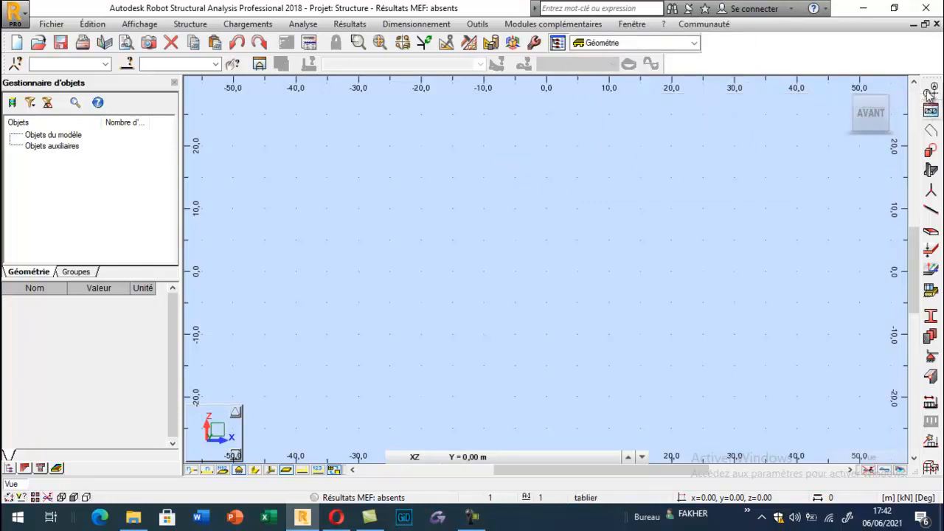
- Define Cartesian construction lines along X from position 0 m, repeated once at a spacing of 9.5 m
left_click(928, 93)
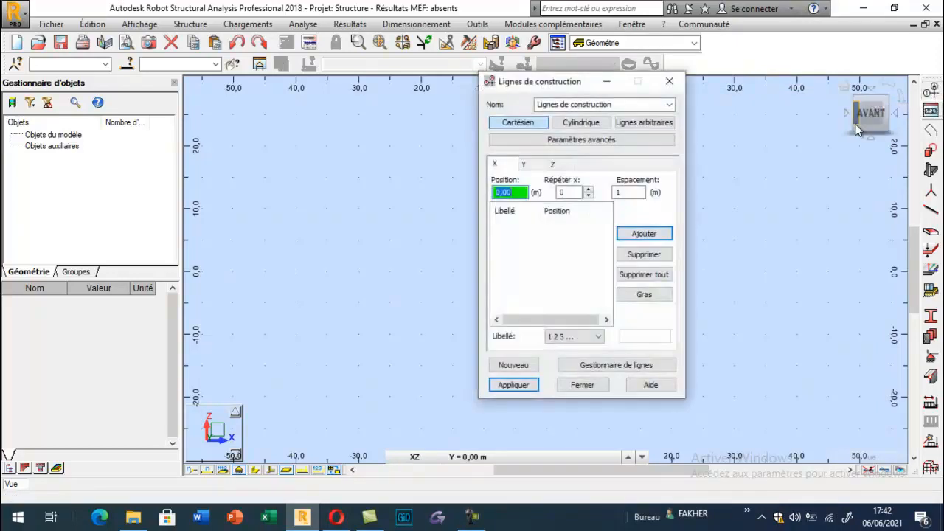
left_click(589, 189)
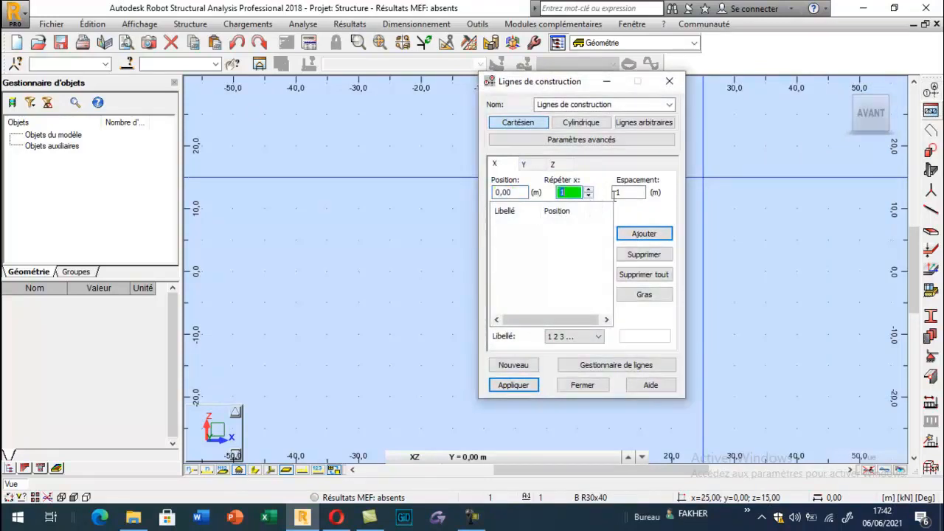
key("Tab")
type("9.5")
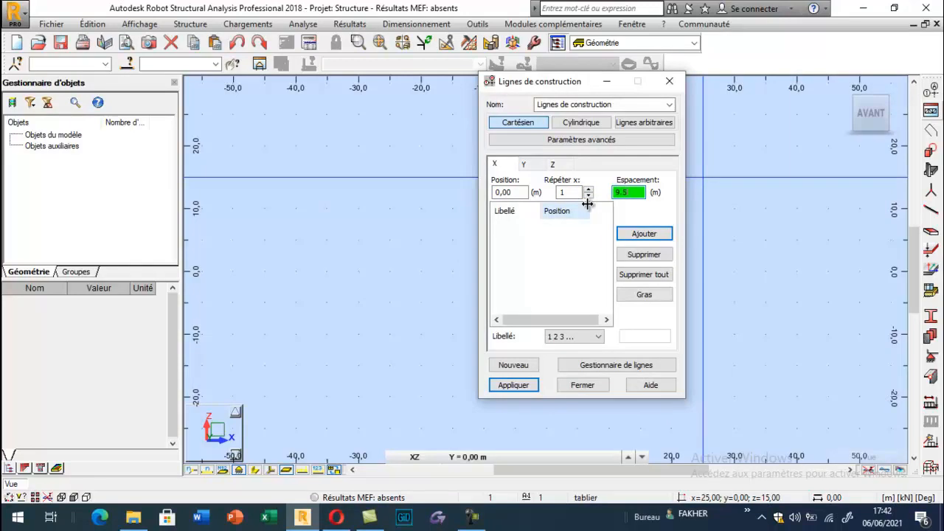
left_click(640, 234)
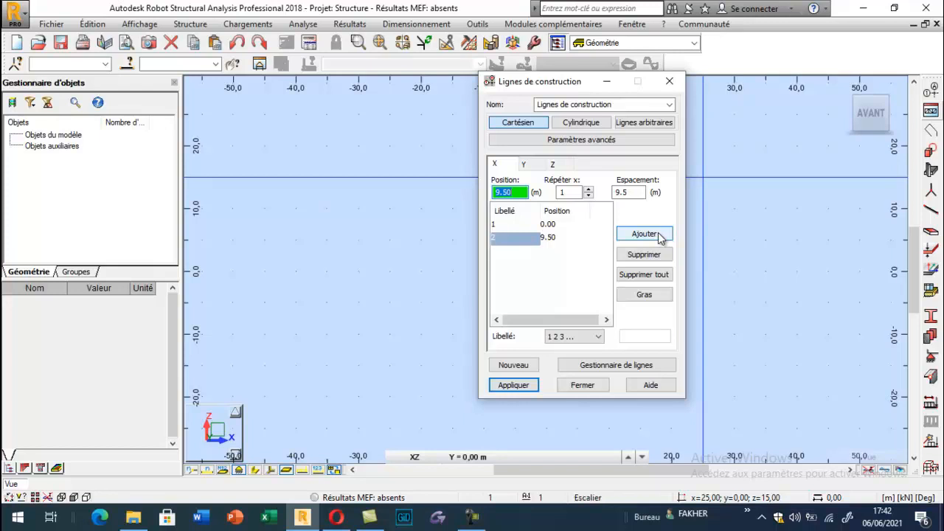
- Add an X construction line at 0.67 m, using start position 0 and a spacing of 0.67 m
left_click(644, 234)
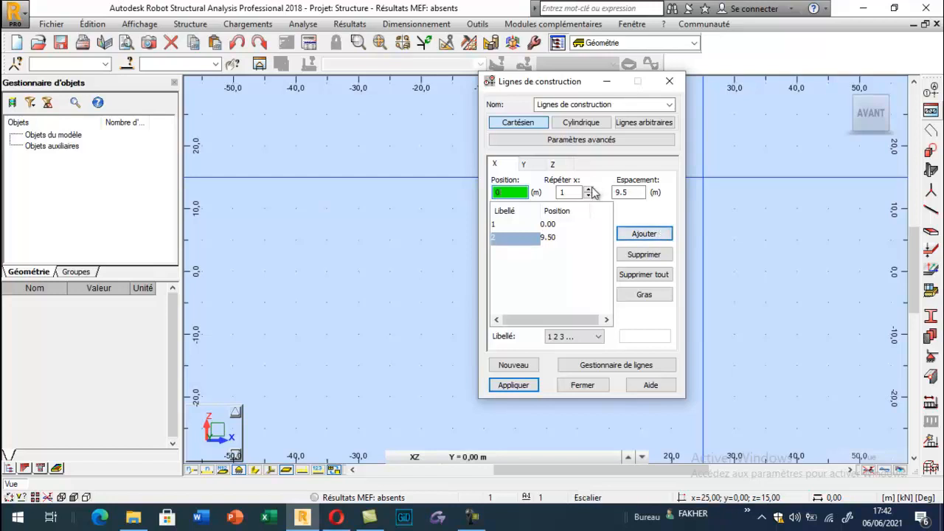
left_click(627, 192)
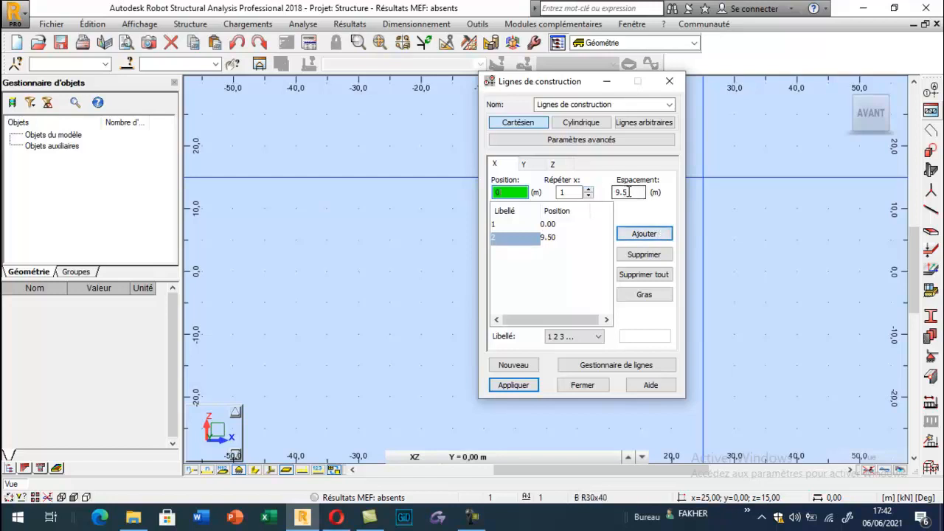
double_click(625, 192)
type("0.")
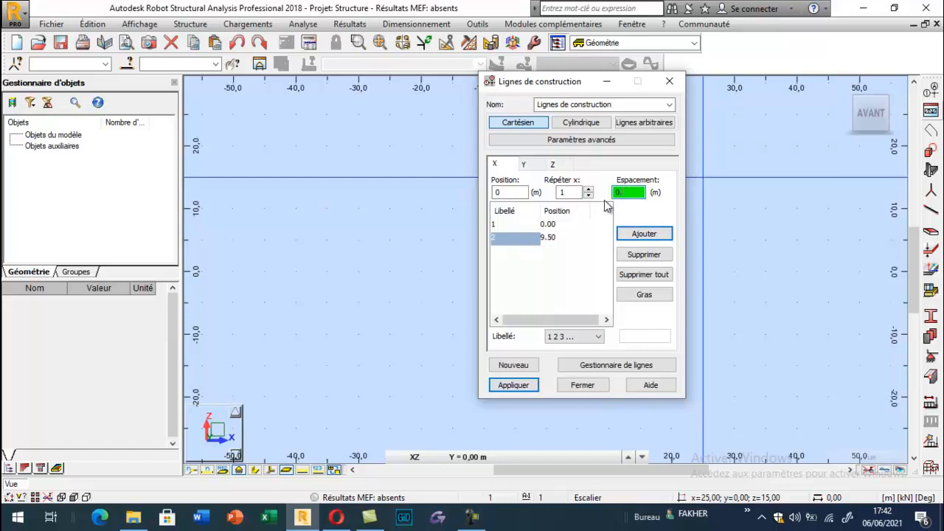
type("67")
left_click(640, 238)
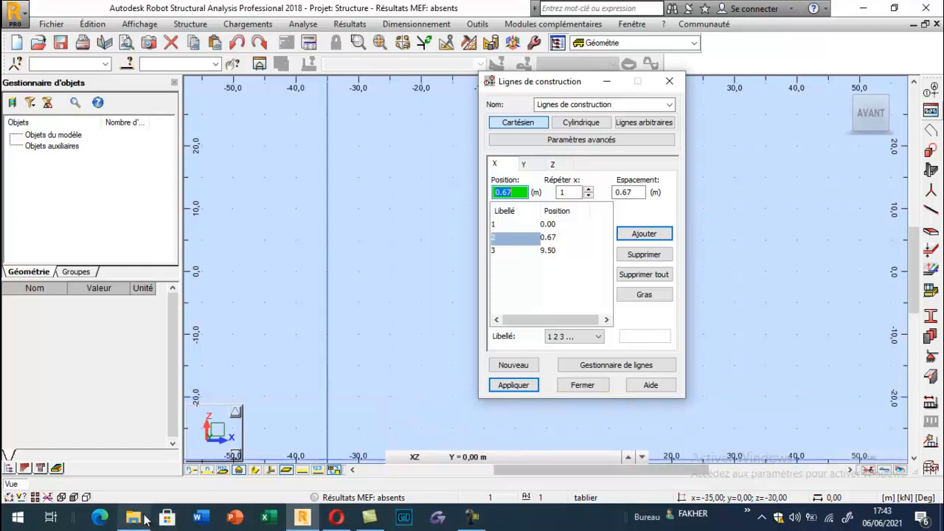
- Switch to the Windows calculator and compute 0.67 + 1.36, moving it clear of the construction lines dialog
left_click(26, 522)
type("cal")
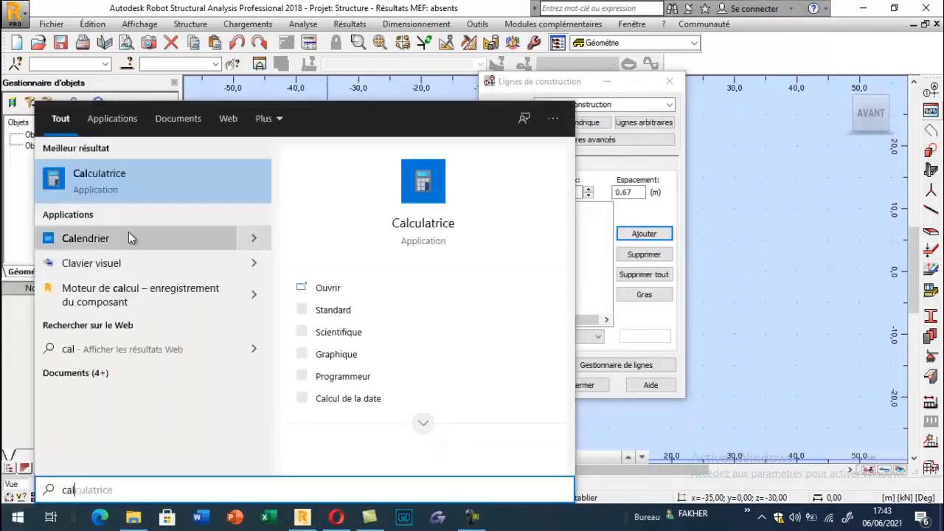
left_click(128, 192)
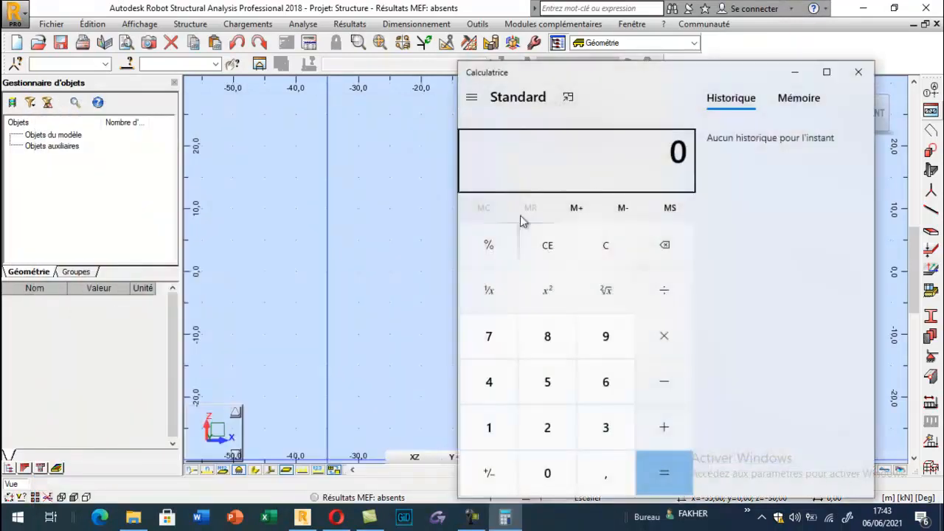
left_click(545, 472)
left_click(605, 473)
left_click(606, 381)
left_click(489, 336)
left_click(662, 433)
left_click(489, 428)
left_click(605, 472)
left_click(605, 428)
left_click(602, 391)
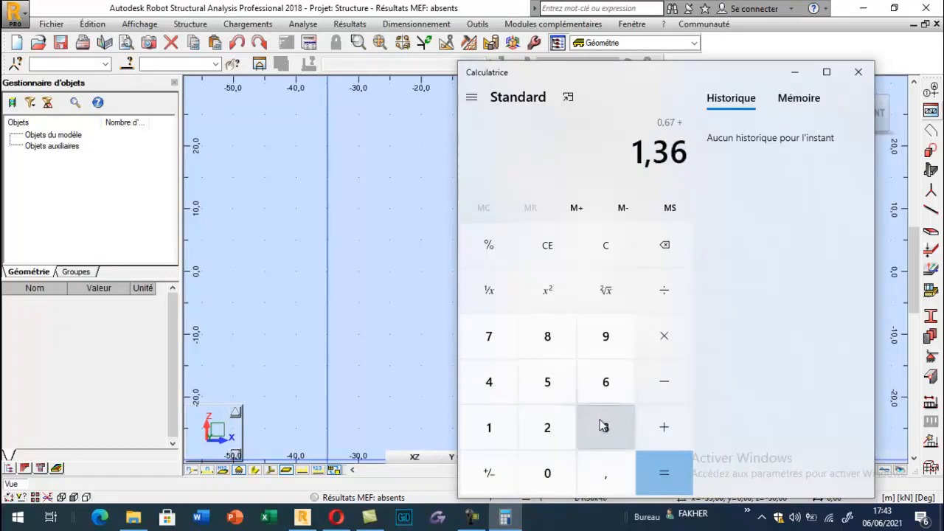
left_click(678, 471)
left_click_drag(647, 81, 141, 98)
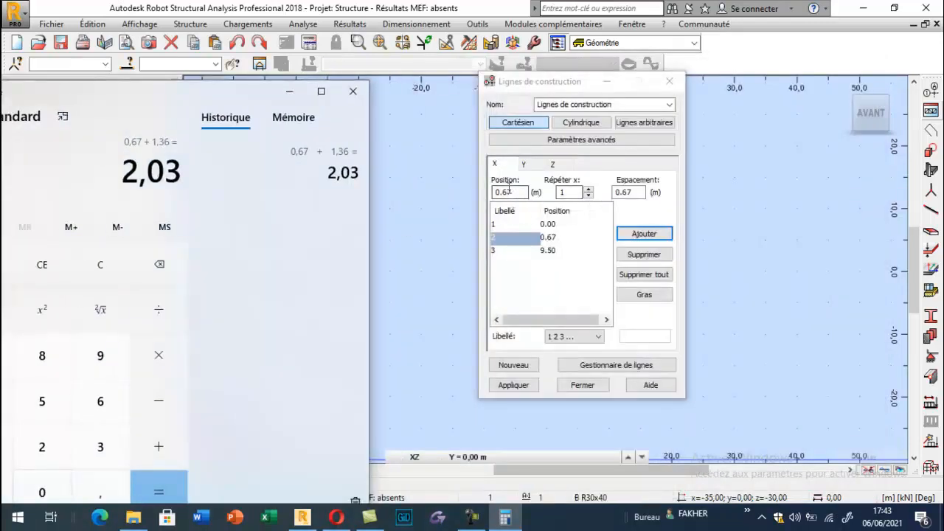
- Add six more X construction lines at 1.36 m spacing, from 2.03 m to 8.83 m, and review the list
left_click_drag(635, 193, 575, 201)
type("1.3")
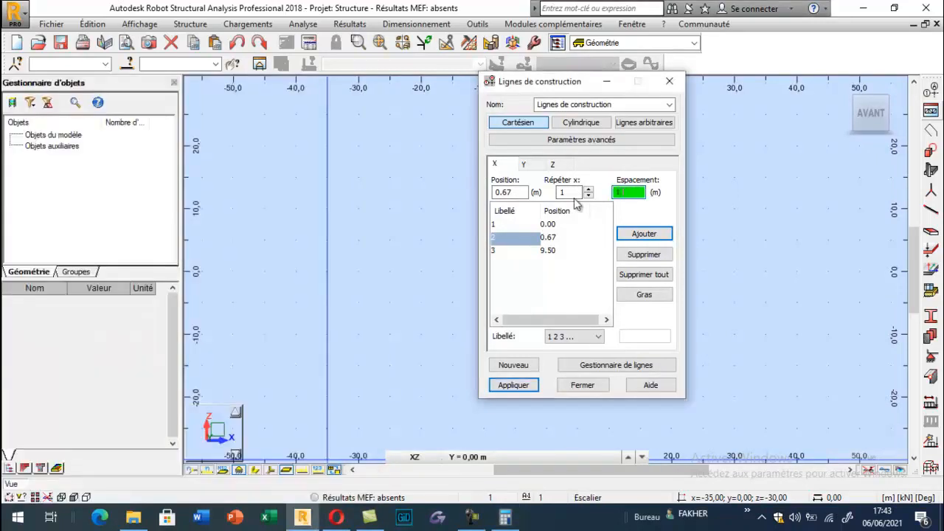
type("6")
left_click(623, 234)
left_click(636, 235)
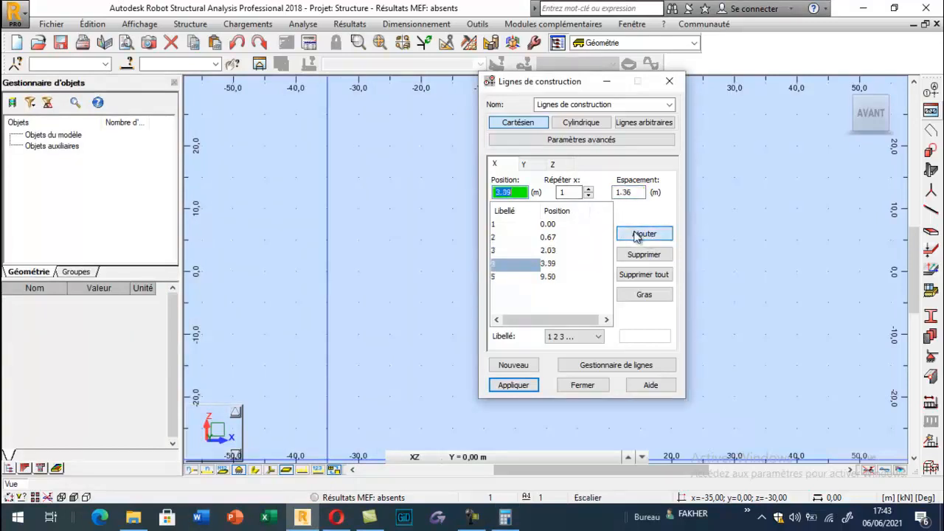
left_click(636, 235)
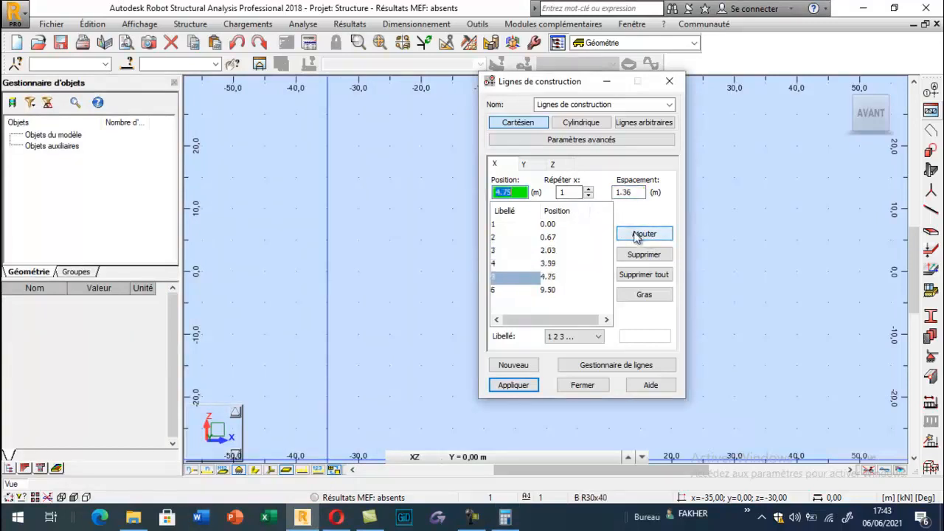
left_click(636, 234)
left_click(636, 235)
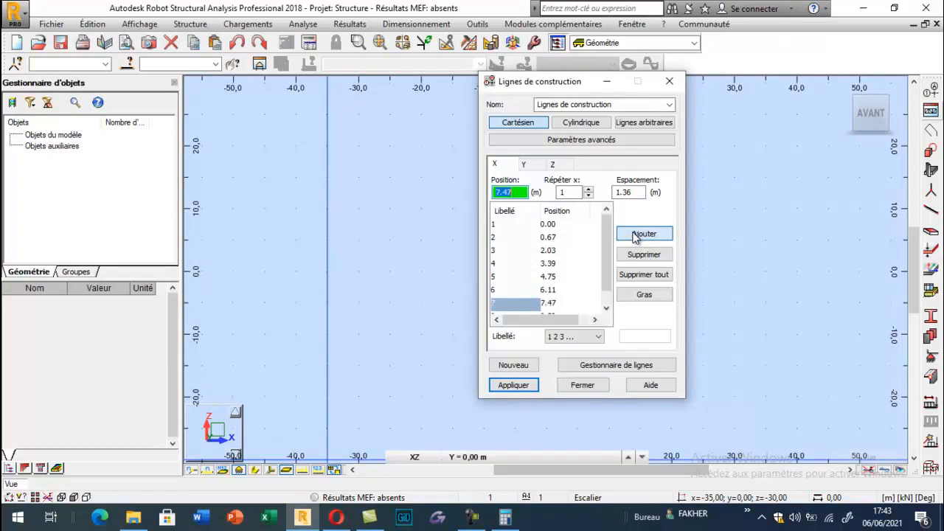
left_click(635, 235)
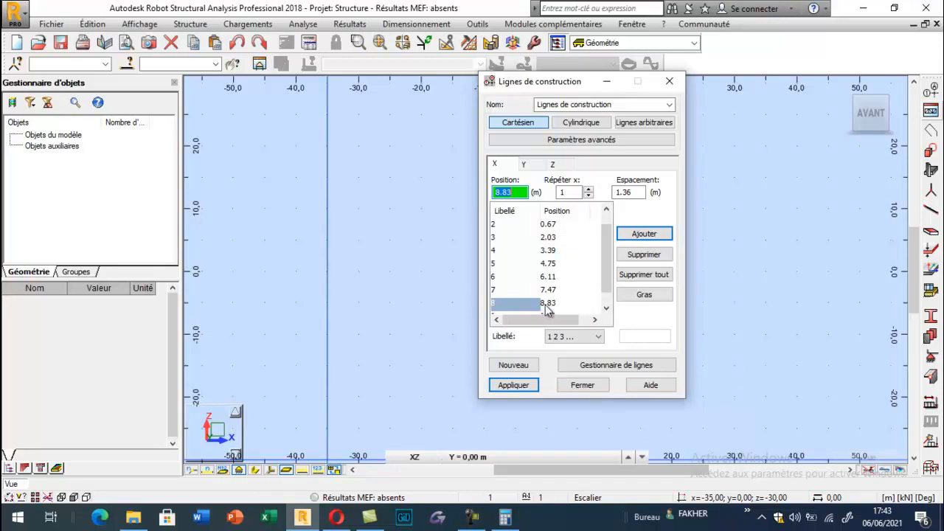
left_click_drag(604, 278, 602, 288)
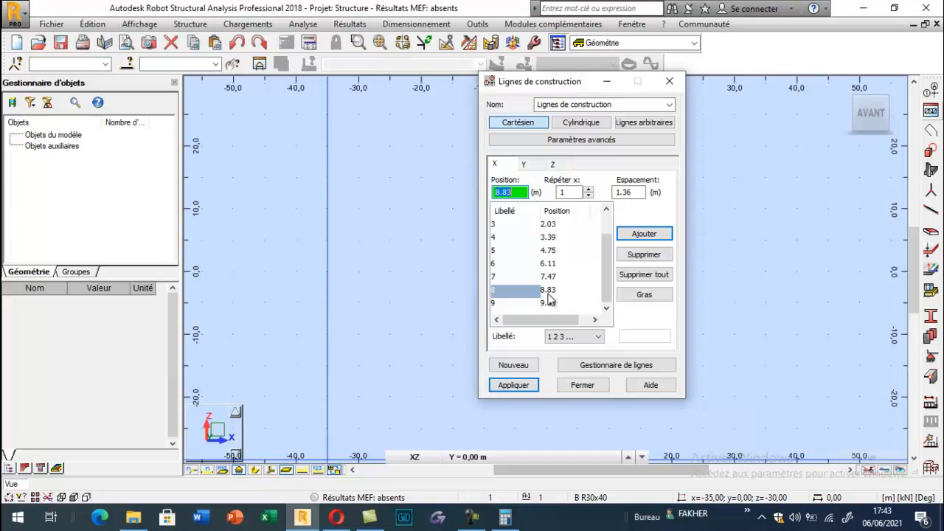
scroll(558, 252, "up", 1)
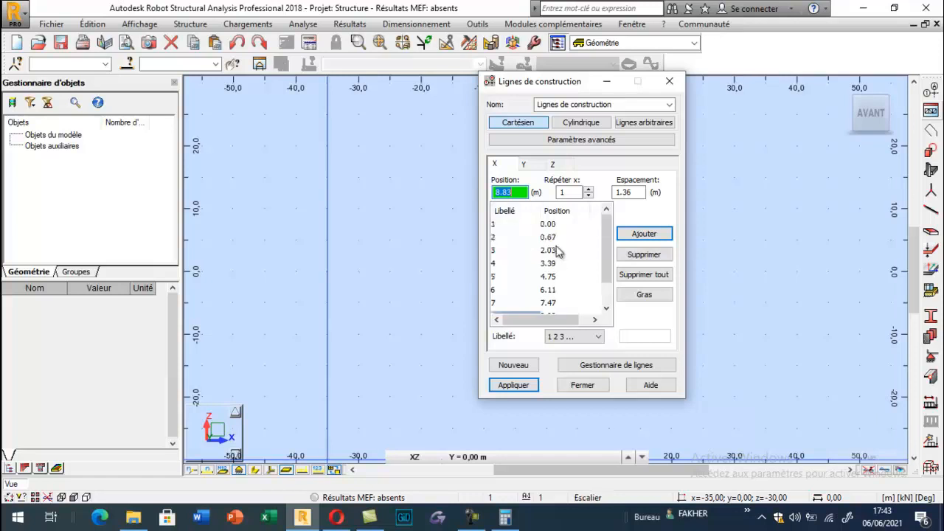
scroll(549, 258, "down", 1)
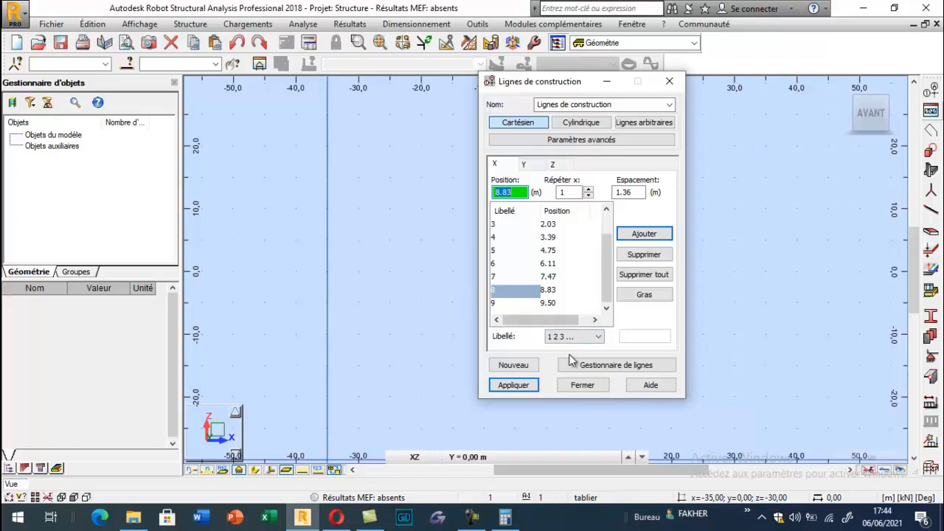
- Add Y construction lines from position 0 m, repeated once at a spacing of 16 m
left_click(524, 165)
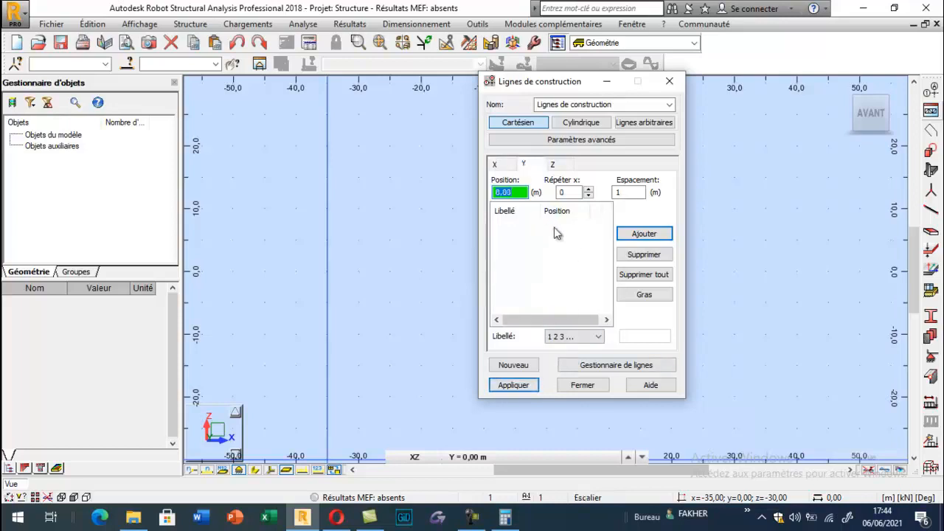
left_click(589, 195)
key("Tab")
type("16")
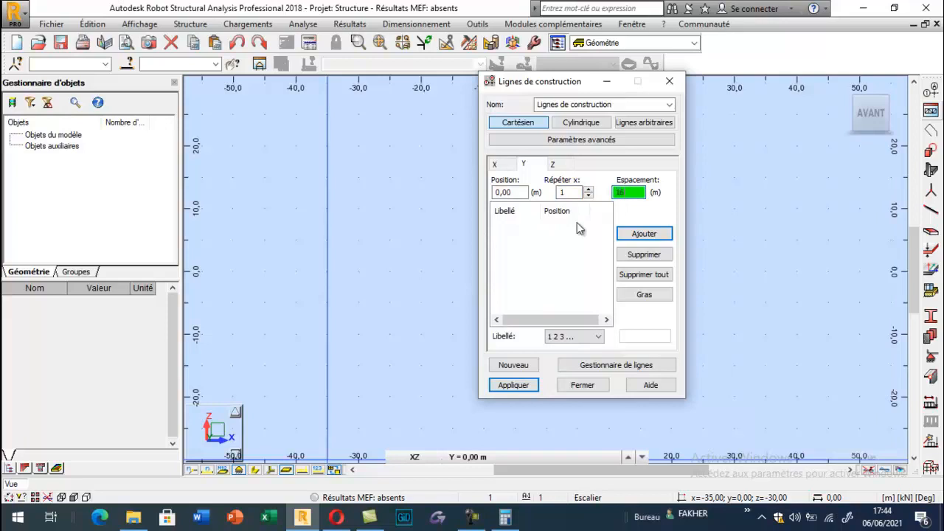
left_click(641, 236)
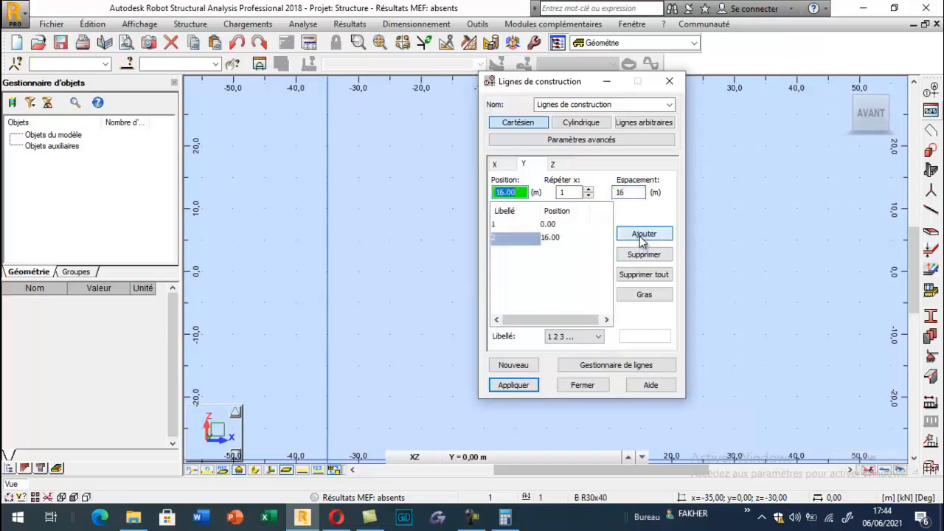
- Set the Z line spacing to 0 m, apply the construction lines and close their definition
left_click(554, 164)
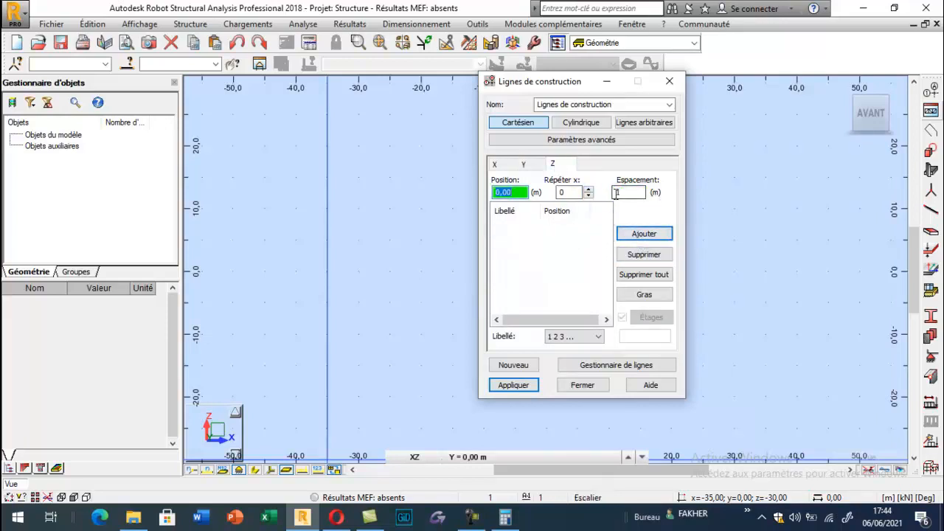
key("Tab")
key("Tab")
type("0")
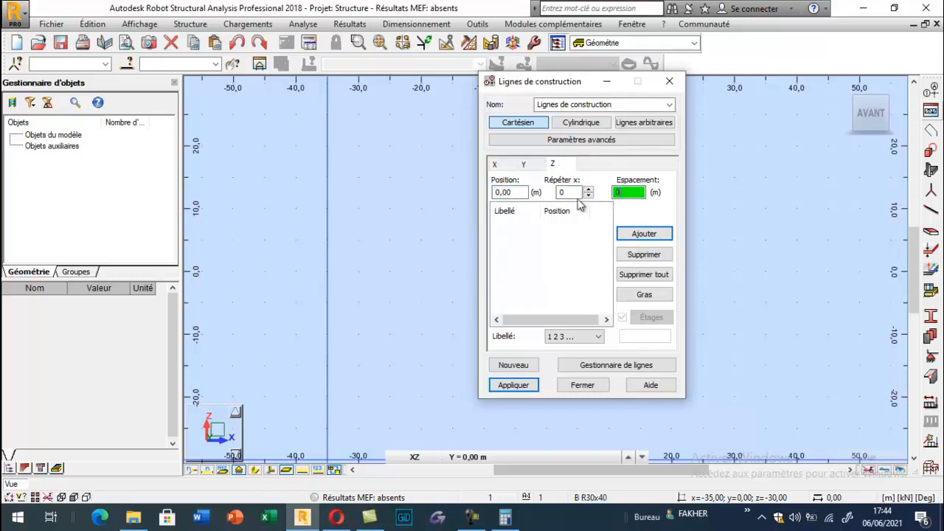
left_click(588, 189)
left_click(537, 386)
left_click(580, 386)
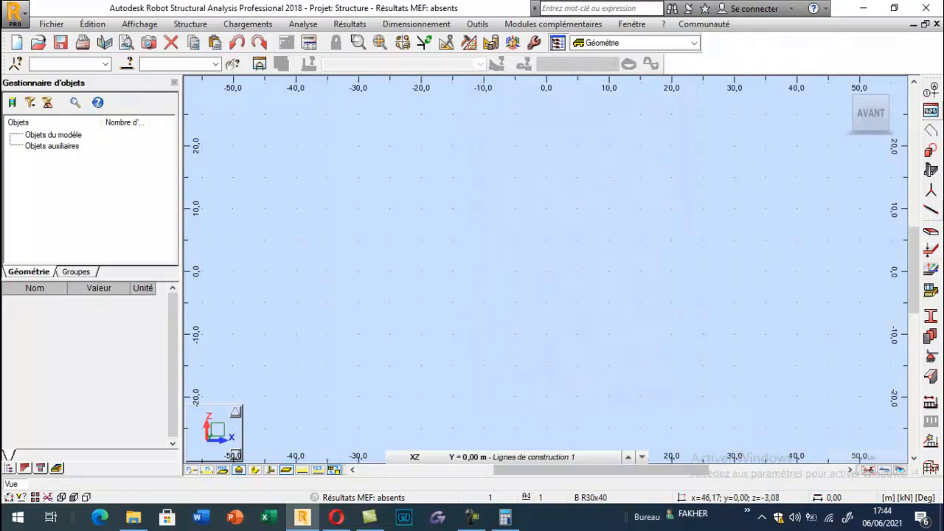
- Reopen the construction lines definition, add a Z line at 0.00 m and apply the grid
left_click(931, 91)
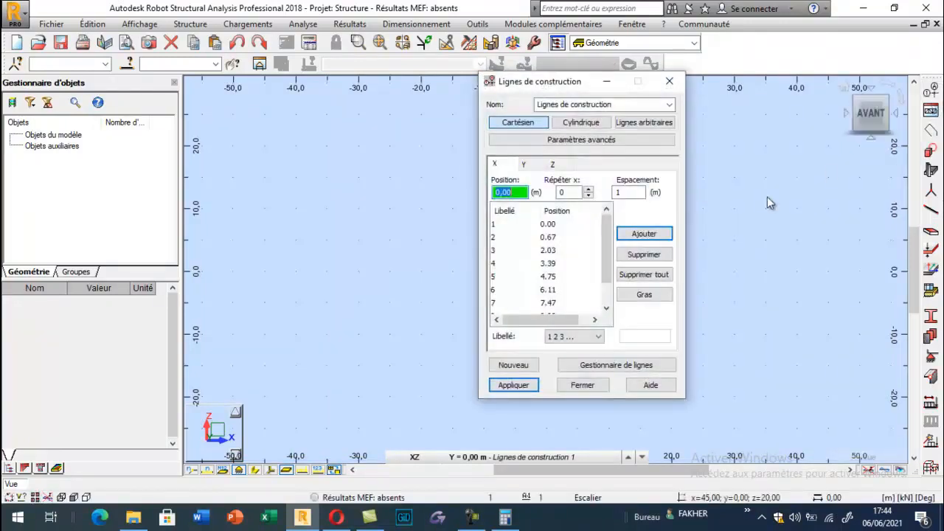
left_click(531, 163)
left_click(552, 164)
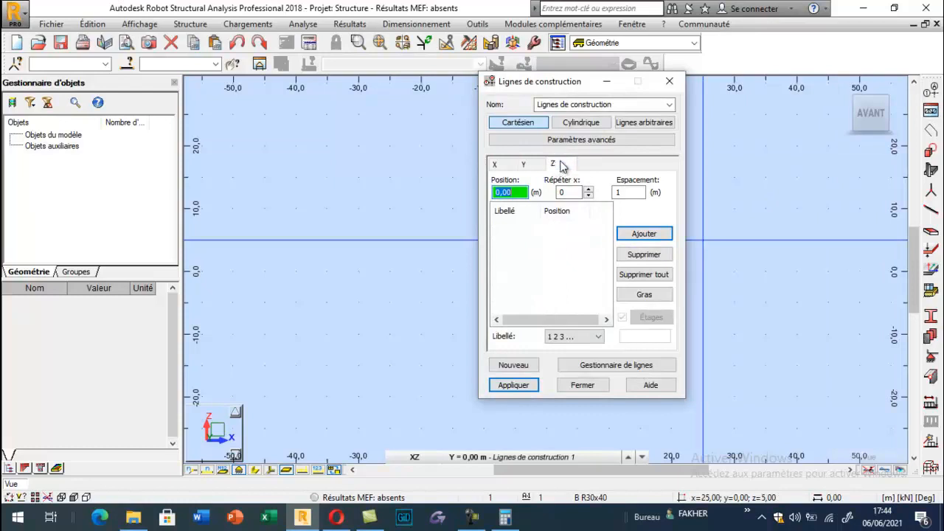
left_click(513, 385)
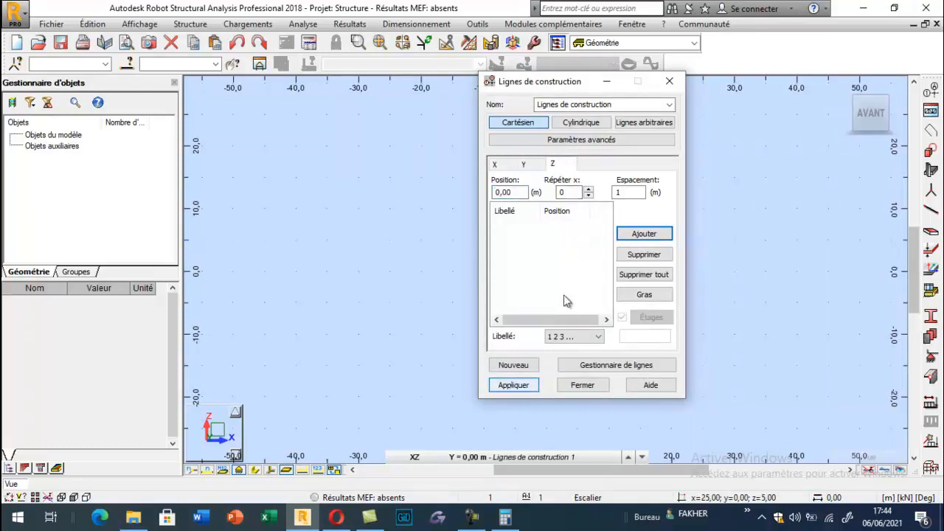
left_click(623, 237)
left_click(513, 385)
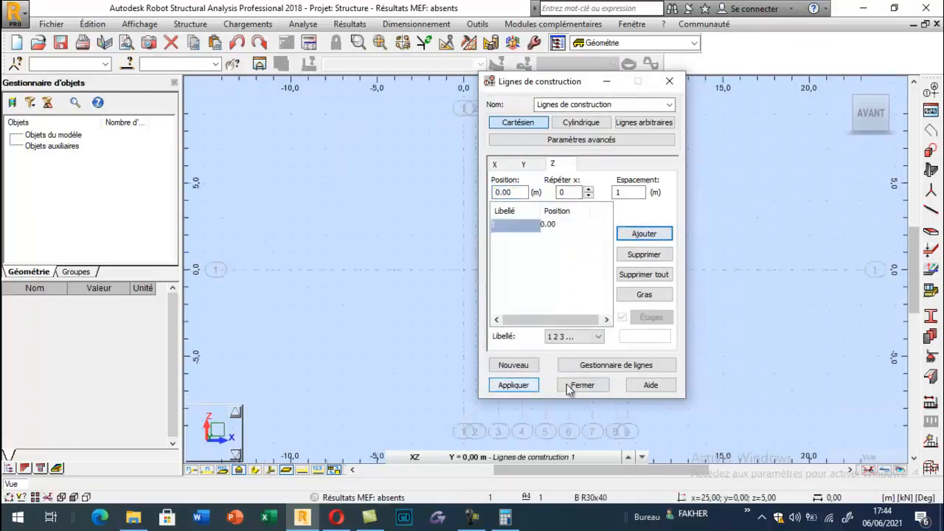
left_click(582, 385)
- Show the construction grid in 3D and start a bar definition with the type Poutre BA
left_click_drag(841, 94, 411, 259)
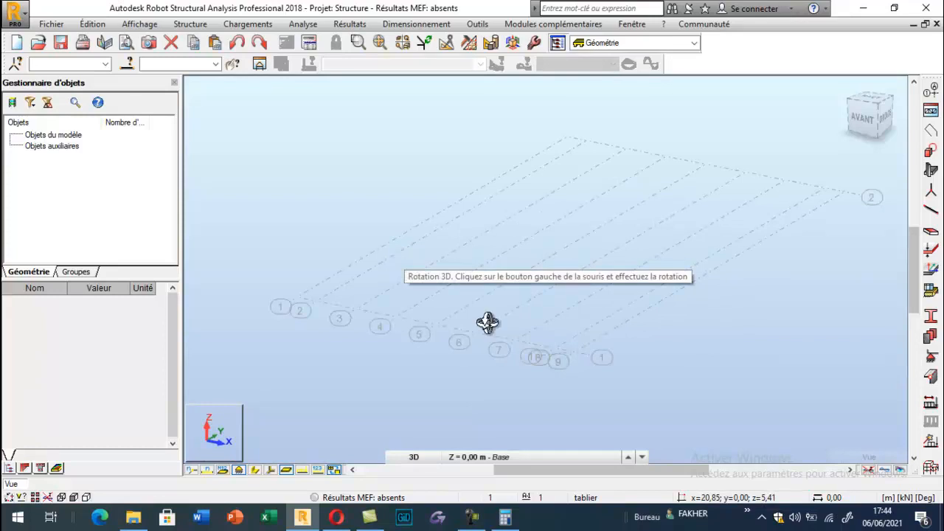
left_click(931, 210)
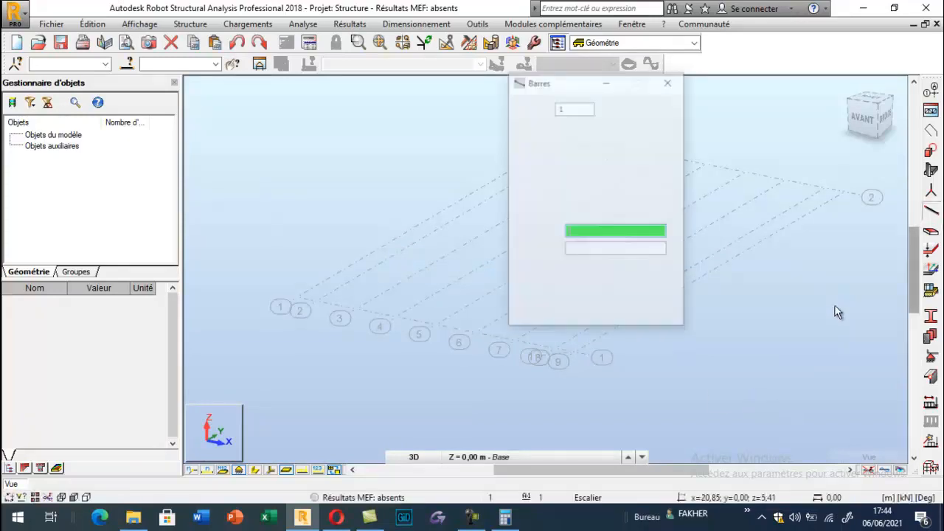
left_click_drag(551, 87, 143, 90)
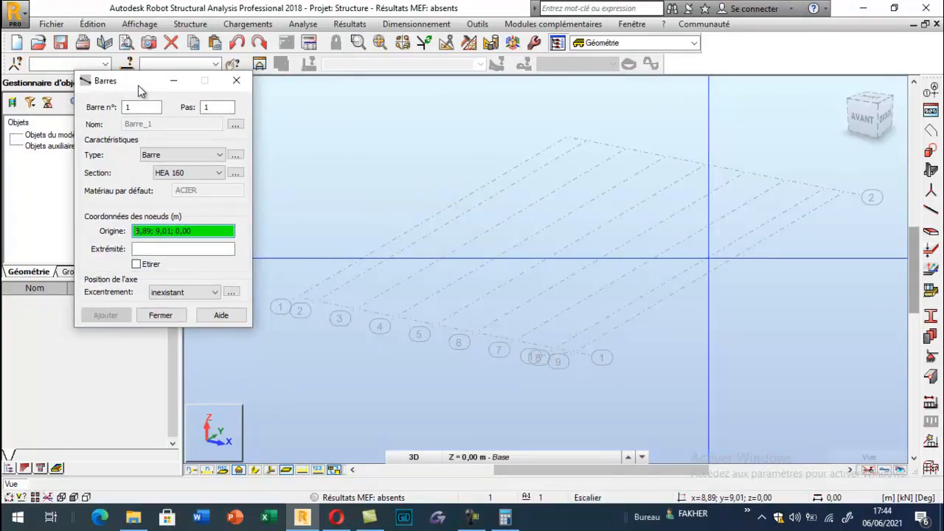
left_click(219, 156)
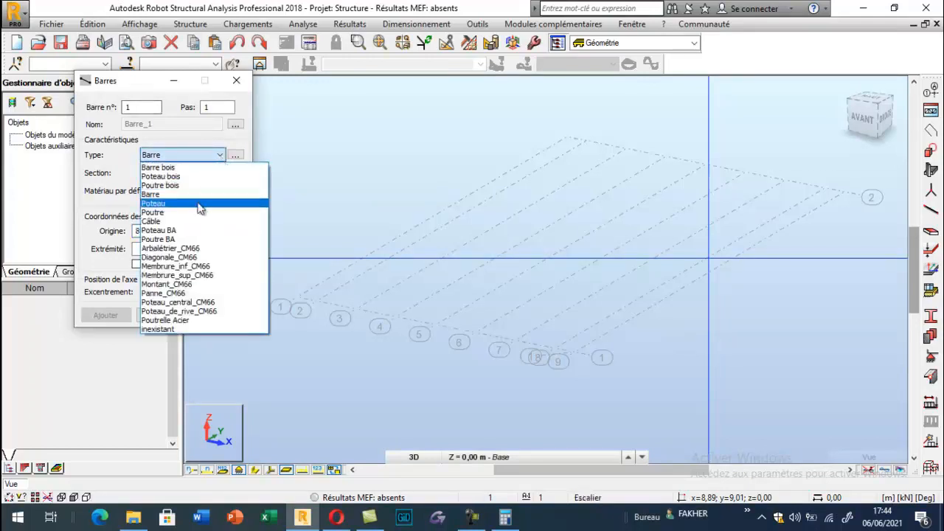
left_click(194, 239)
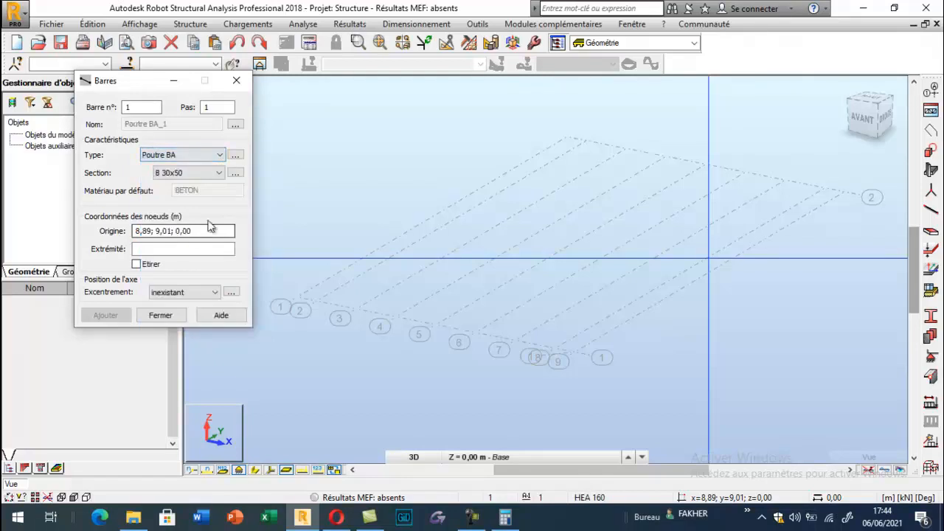
- Start a new rectangular Poutre BA section for the bars and name it "poutre pont a poutre"
left_click(236, 173)
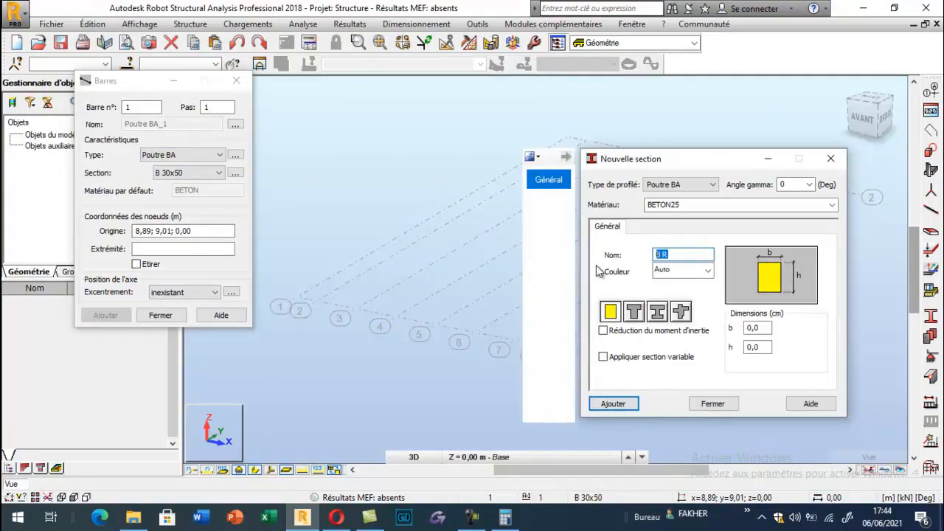
type("potre")
key("BackSpace")
key("BackSpace")
key("BackSpace")
key("BackSpace")
type("utre pon")
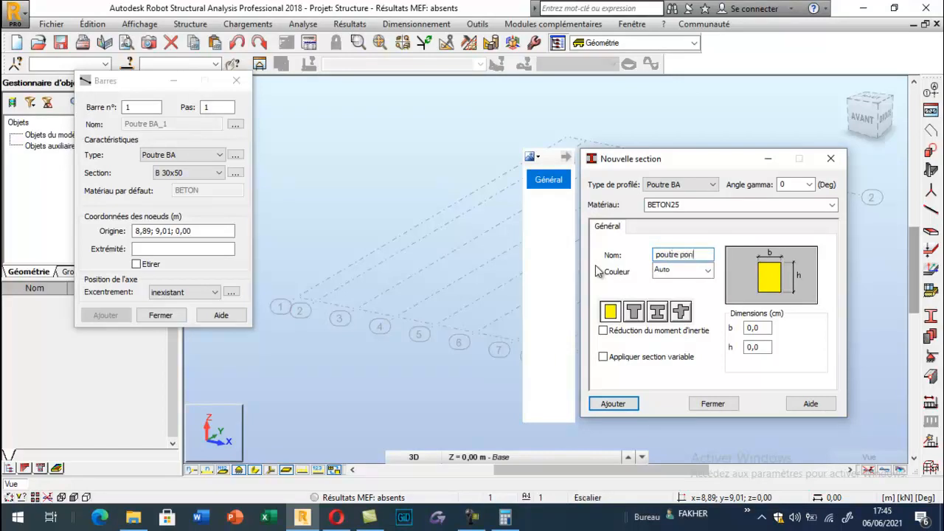
type("t a poutre")
- Set the new section's width b to 50 cm, add the section and close its definition
key("Tab")
key("Tab")
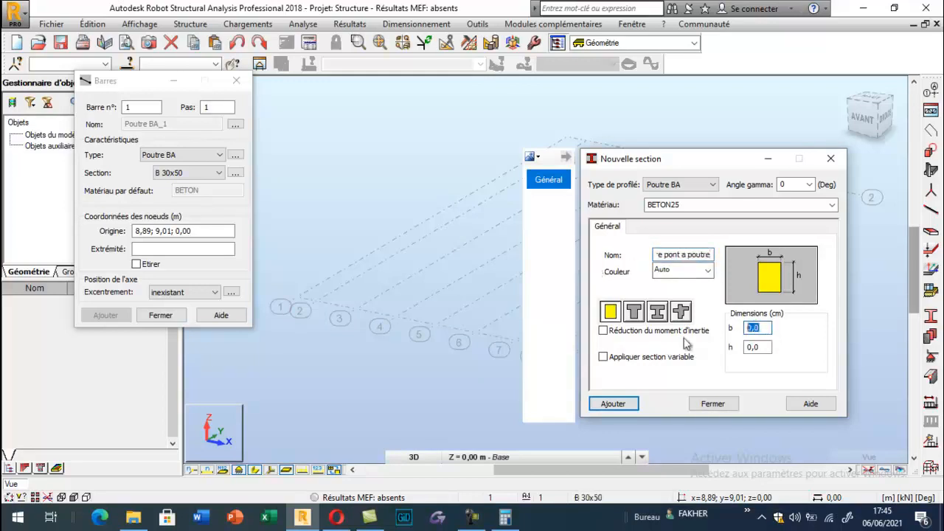
type("50")
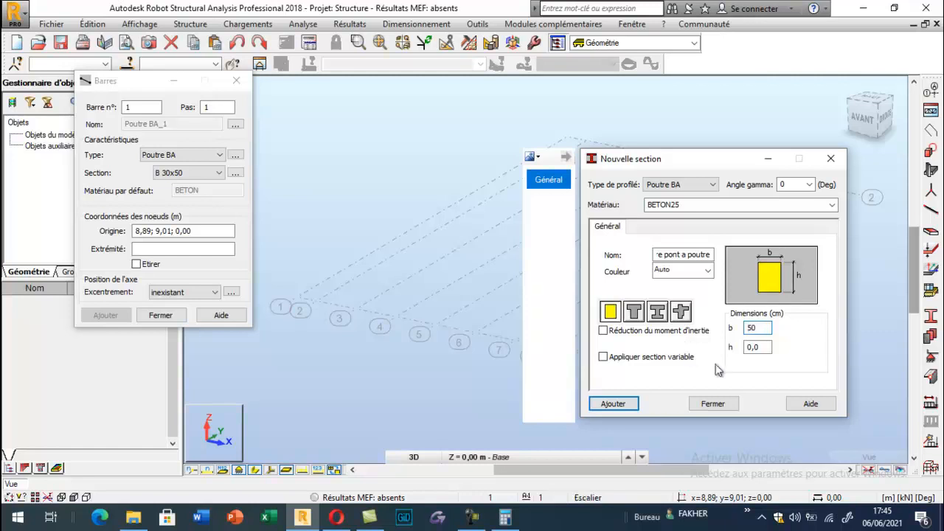
key("Tab")
left_click(622, 406)
left_click(713, 405)
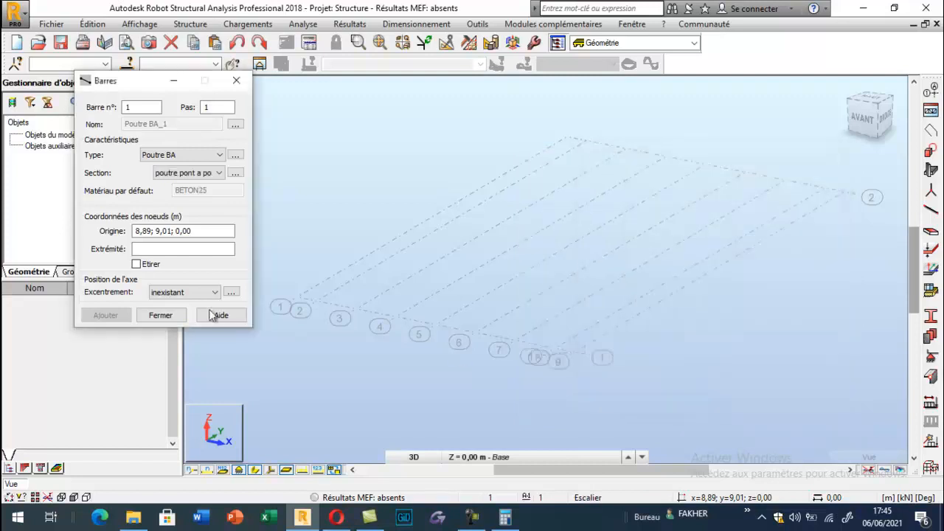
- Create an absolute eccentricity for the bars with UZ of -50 cm at both origin and extremity
scroll(600, 307, "down", 2)
scroll(357, 304, "up", 3)
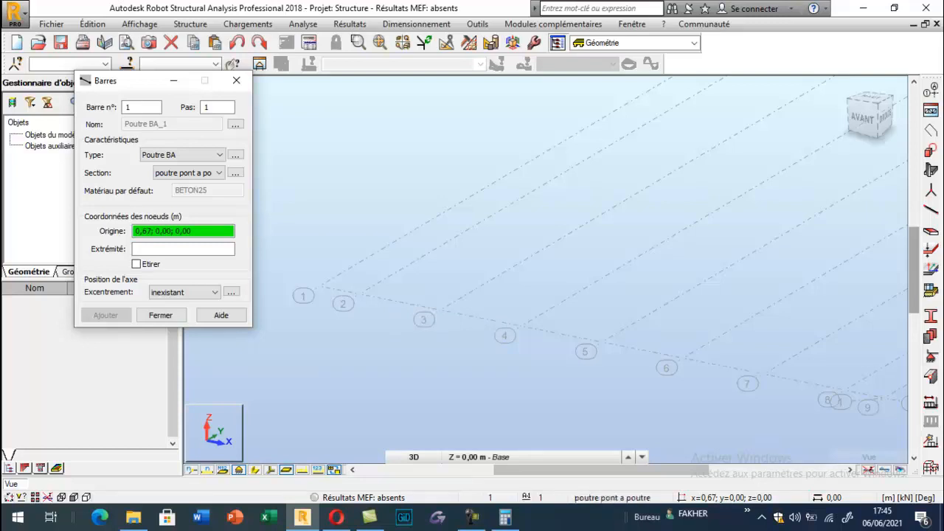
left_click(231, 292)
left_click_drag(824, 226, 693, 250)
type("550")
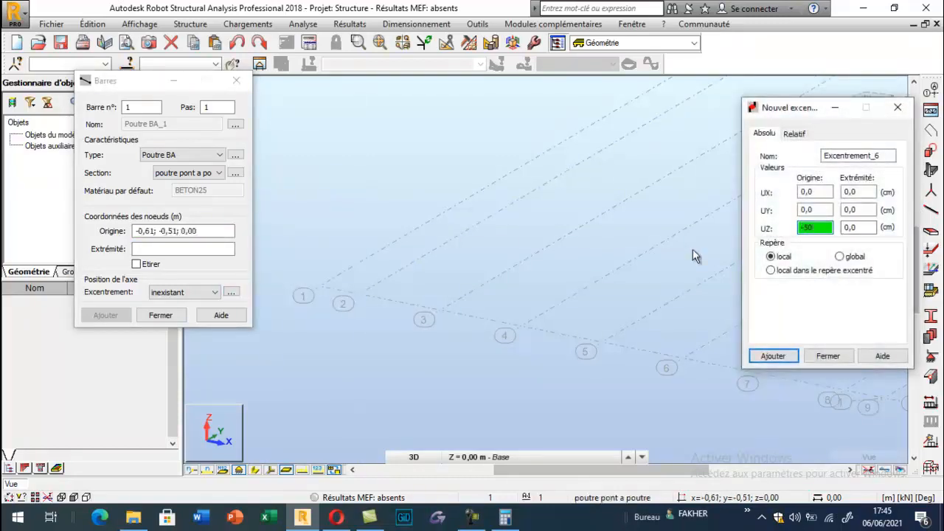
left_click(871, 228)
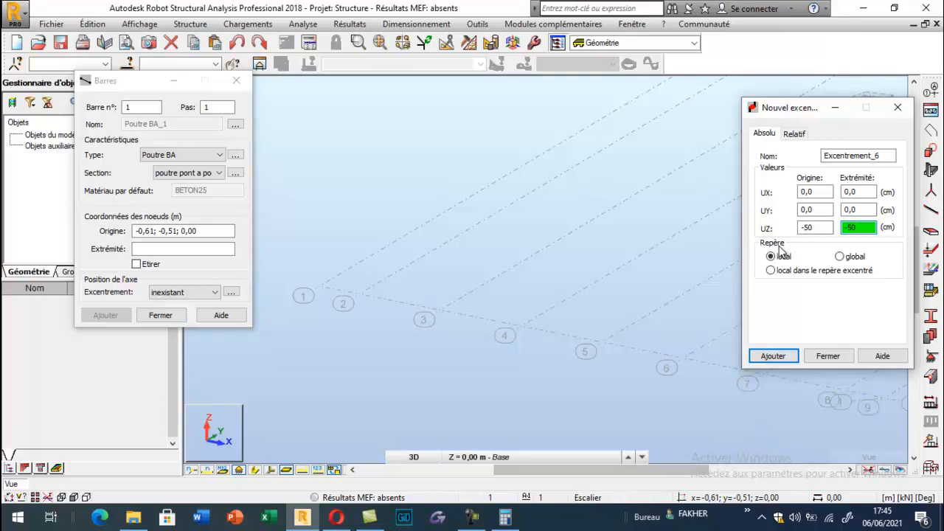
left_click(779, 354)
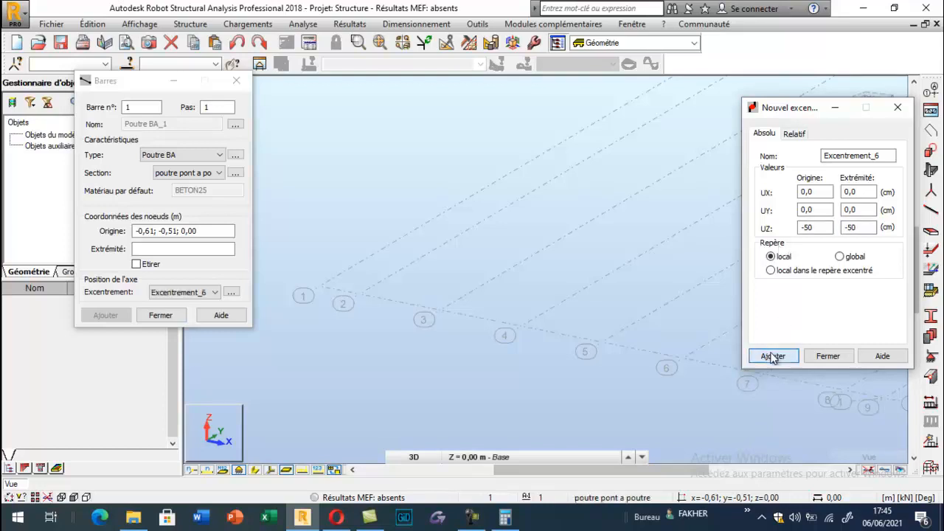
left_click(828, 356)
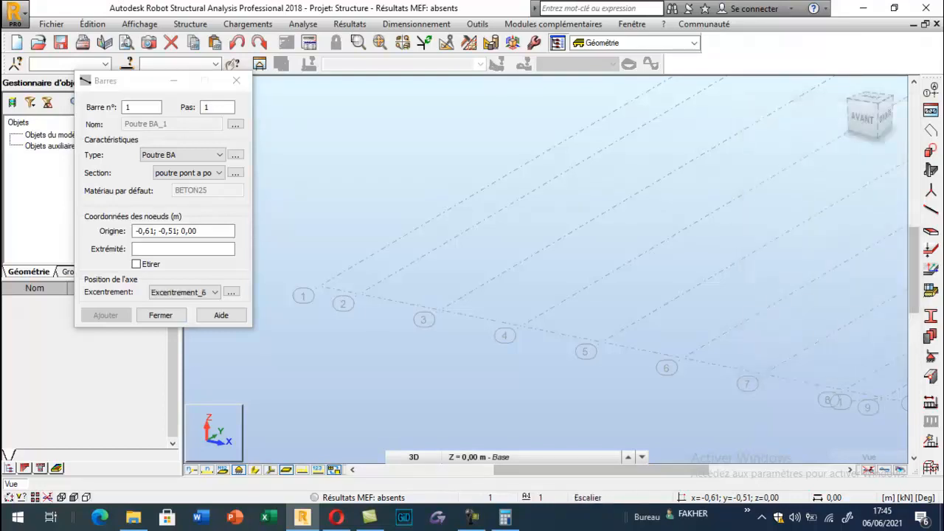
- Draw the first beam along construction line 2, from Y = 0 to Y = 16 m, and display its section shape
left_click(177, 232)
left_click(359, 293)
scroll(353, 362, "down", 3)
scroll(352, 362, "down", 2)
left_click(570, 206)
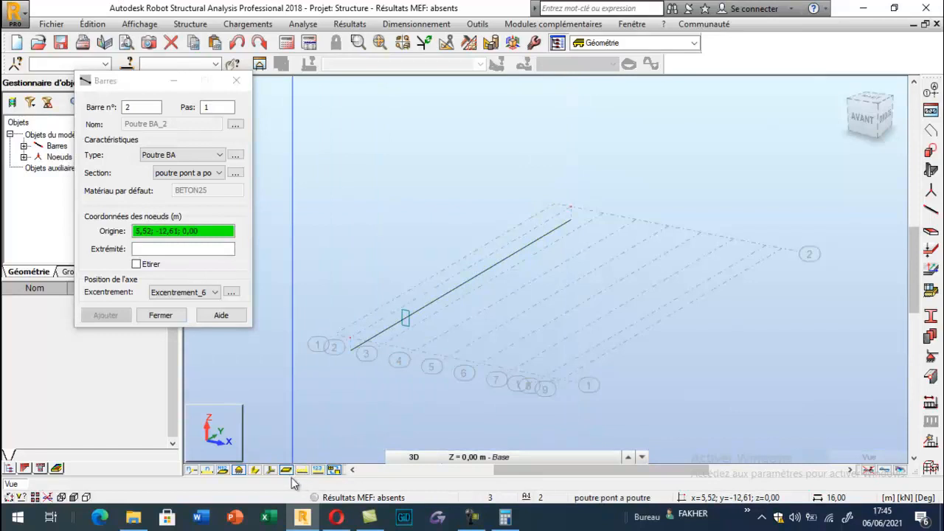
left_click(260, 471)
scroll(351, 335, "up", 3)
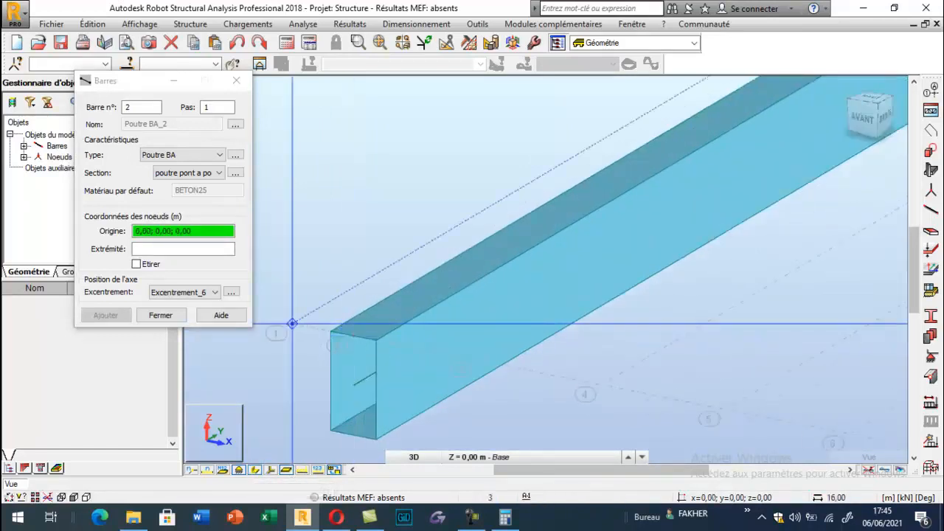
scroll(292, 323, "down", 4)
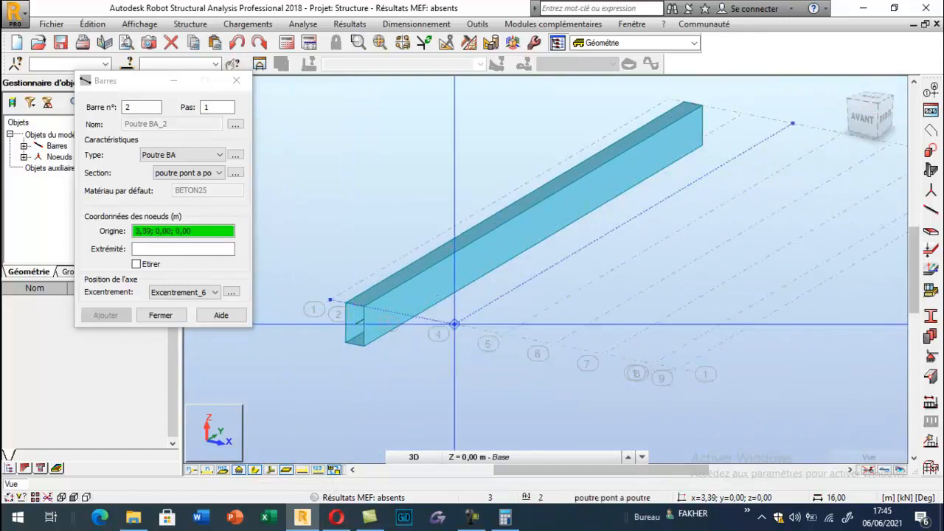
- Draw three 16 m beams along construction lines 3, 4 and 5, at X = 2.03, 3.39 and 4.75 m
left_click(405, 314)
left_click(743, 114)
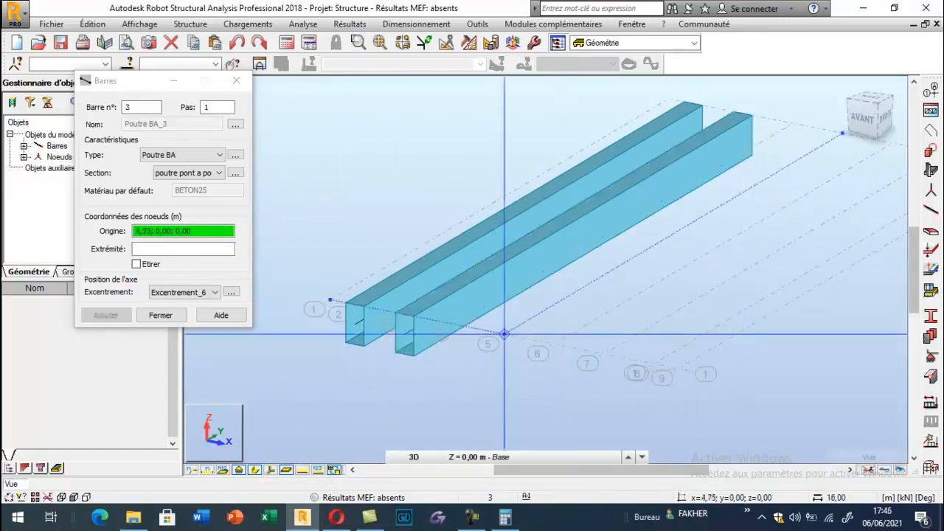
left_click(456, 328)
left_click(793, 127)
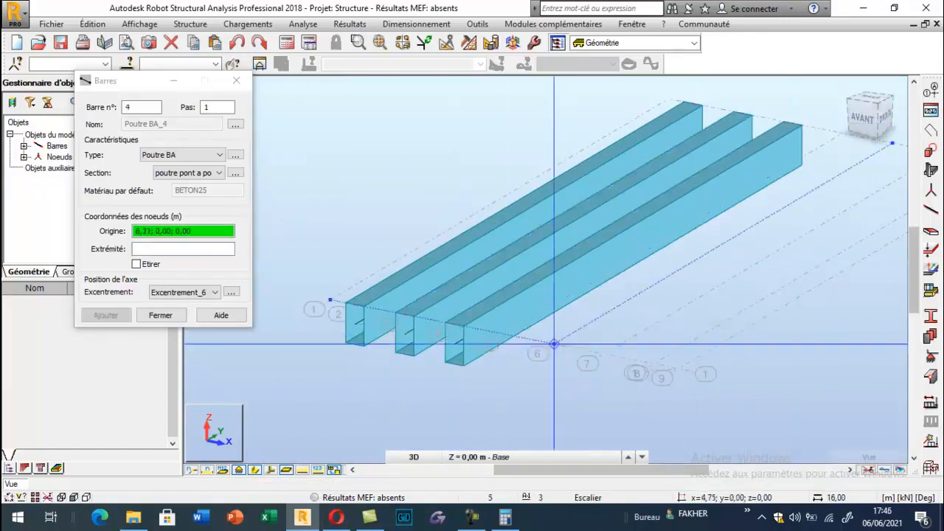
left_click(505, 334)
scroll(524, 205, "down", 3)
left_click(740, 185)
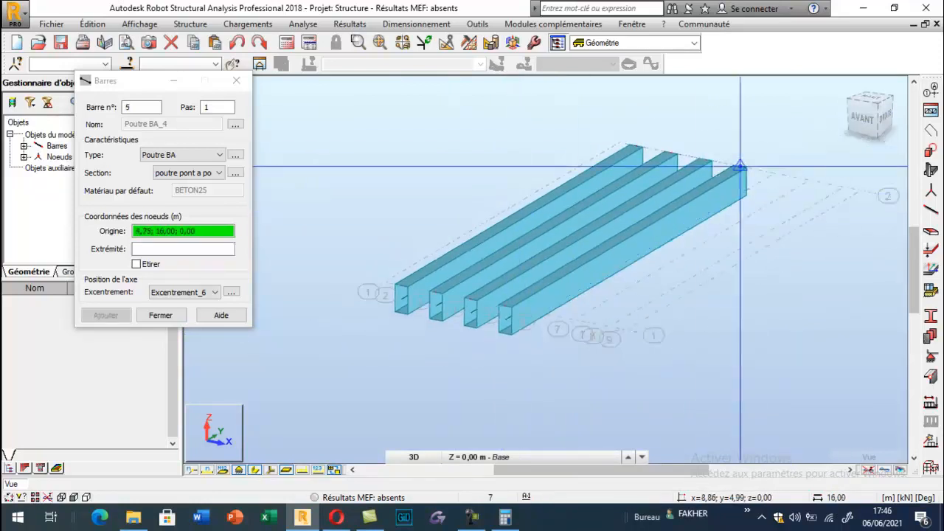
- Draw three 16 m beams along construction lines 6, 7 and 8, up to X = 8.83 m, and end the bar definition
left_click(552, 329)
left_click(776, 188)
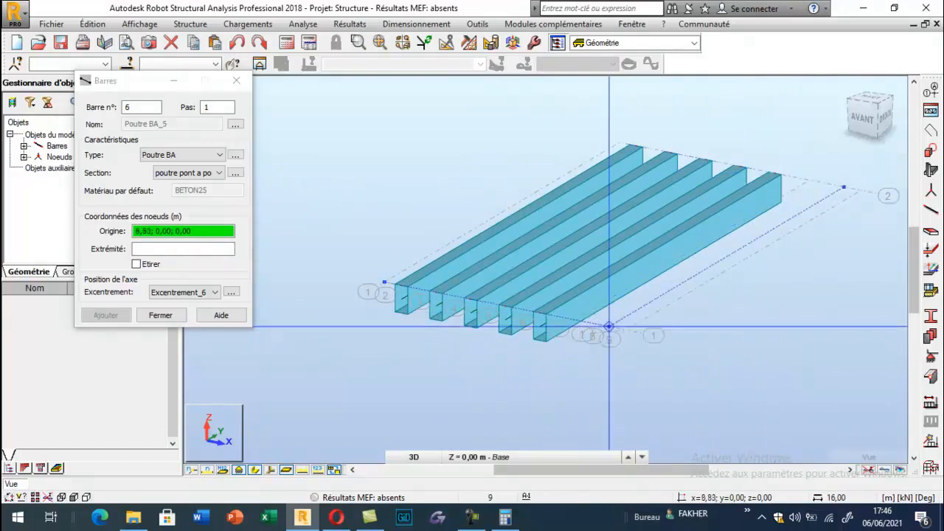
left_click(575, 320)
left_click(809, 181)
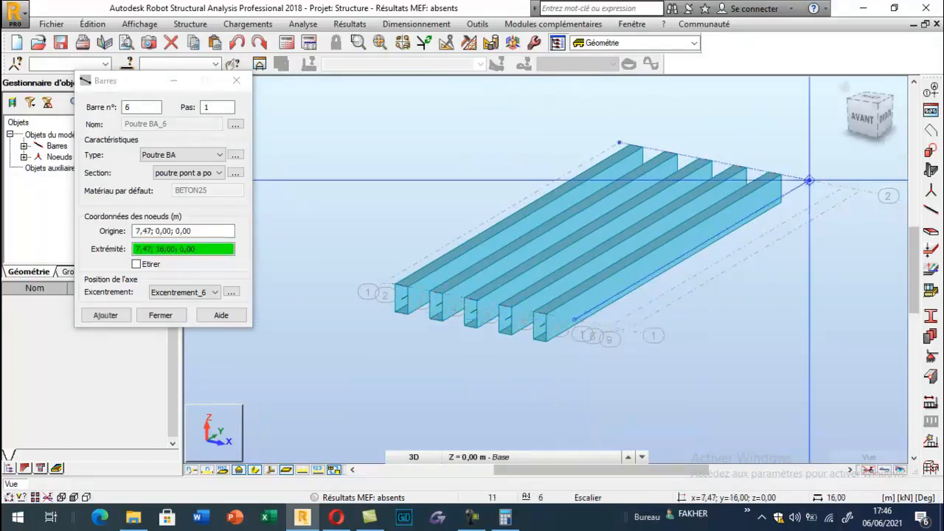
left_click(609, 327)
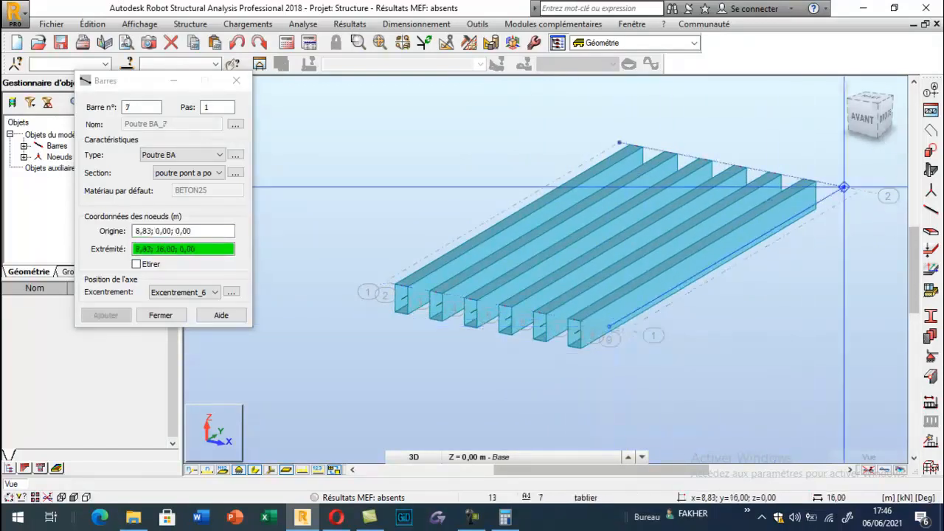
left_click(844, 188)
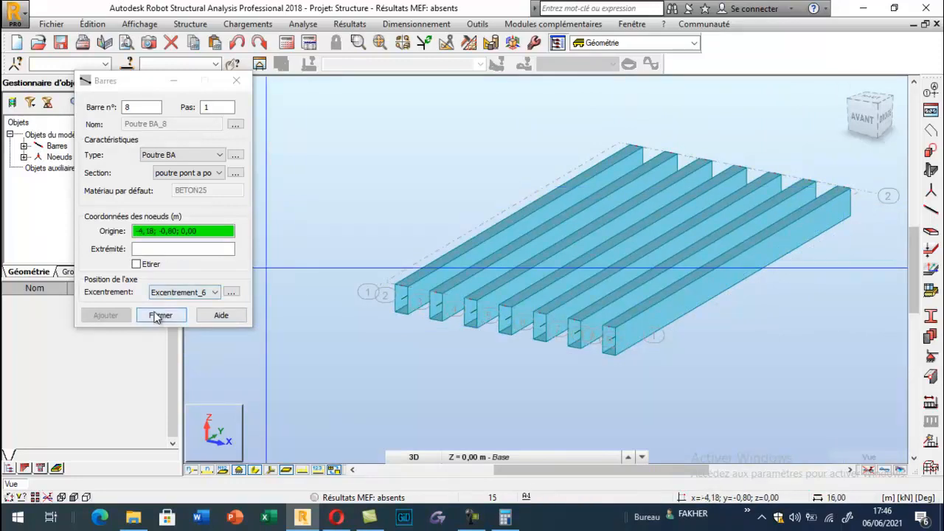
left_click(160, 315)
- Turn on the colour legend of the bar sections (Profilés - légende par couleurs) in the display attributes
right_click(318, 205)
left_click(260, 338)
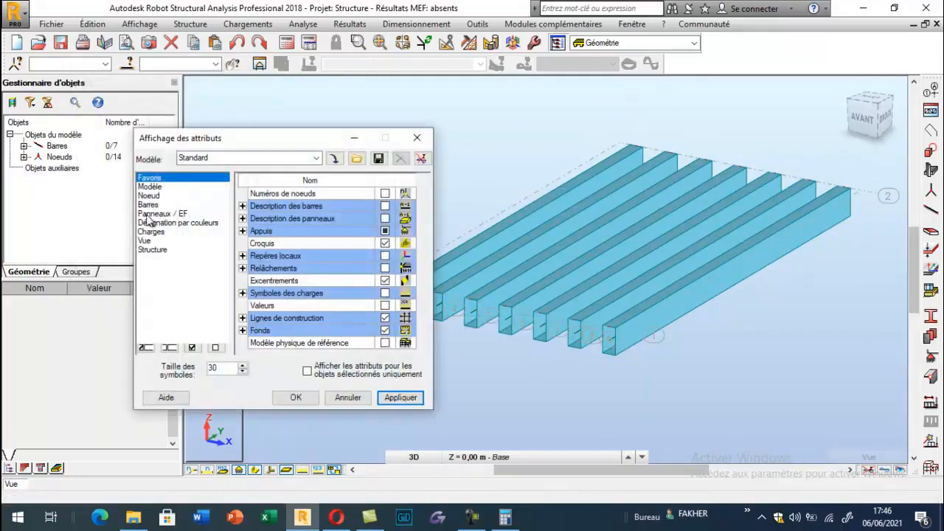
left_click(148, 204)
left_click(384, 231)
left_click(385, 230)
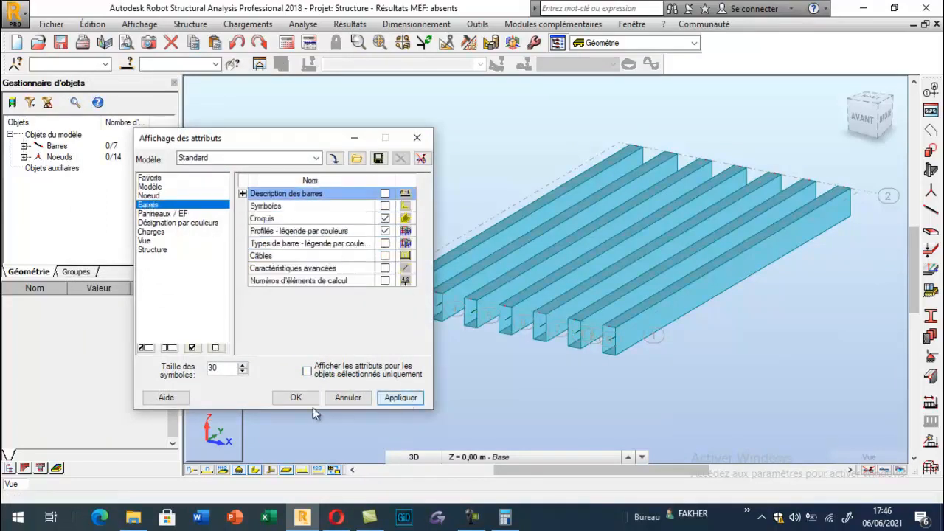
left_click(313, 398)
scroll(323, 309, "down", 2)
scroll(544, 274, "up", 2)
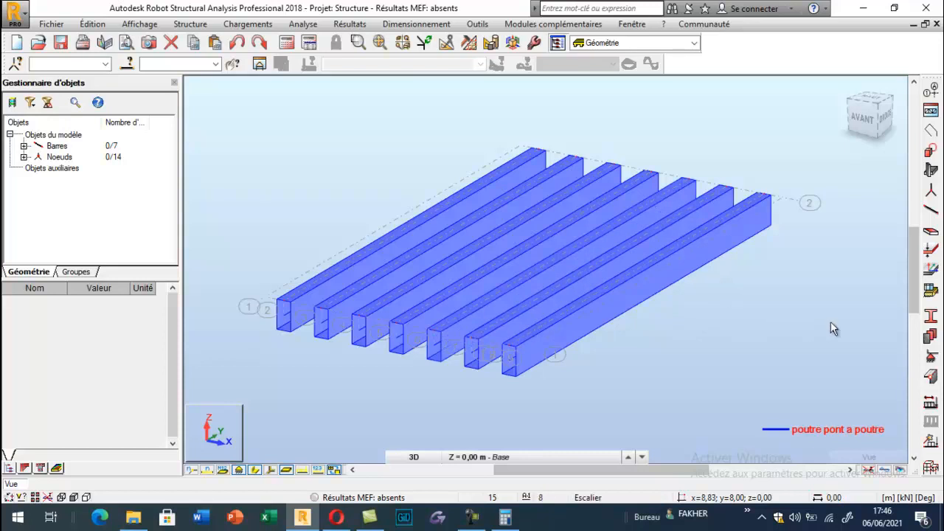
- Draw a three-point rectangular slab panel (Panneau) over the whole grid, through (0, 0), (0, 16) and (9.5, 16) m
left_click(931, 133)
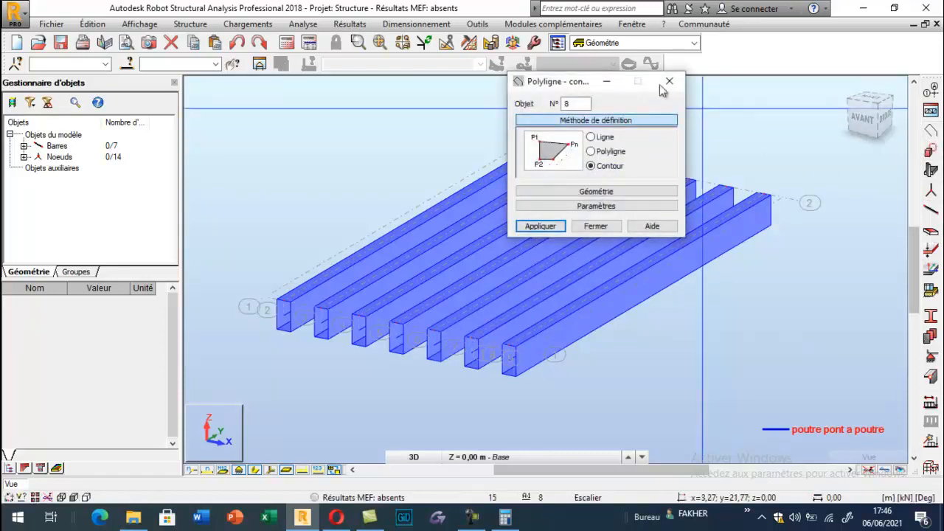
left_click(668, 83)
left_click(930, 151)
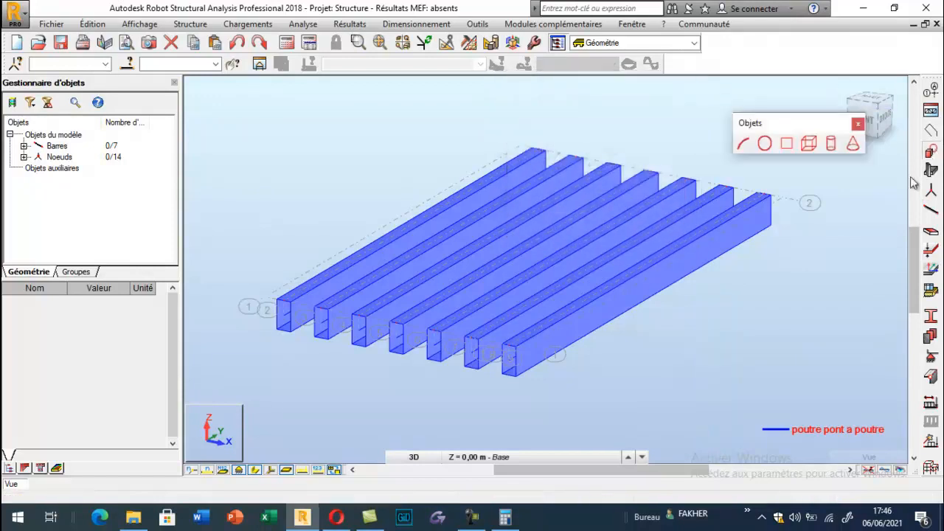
left_click_drag(791, 122, 832, 114)
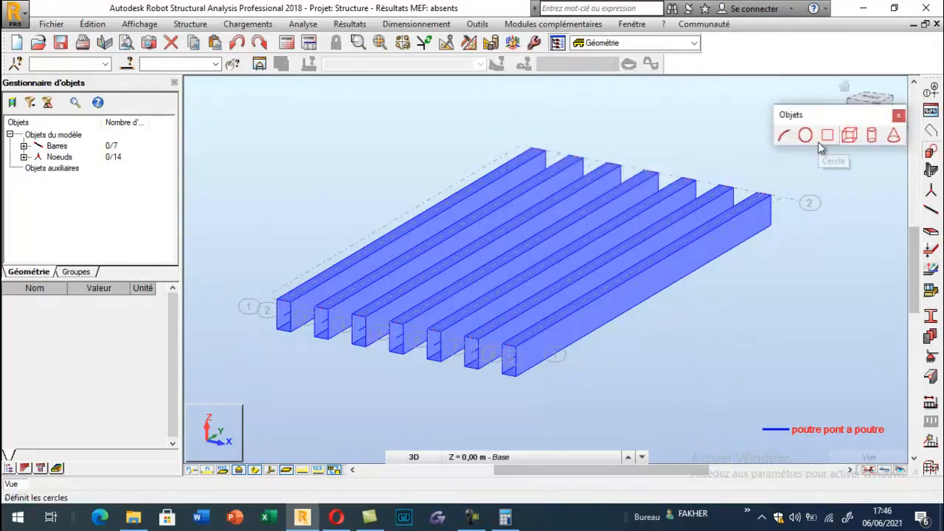
left_click(826, 135)
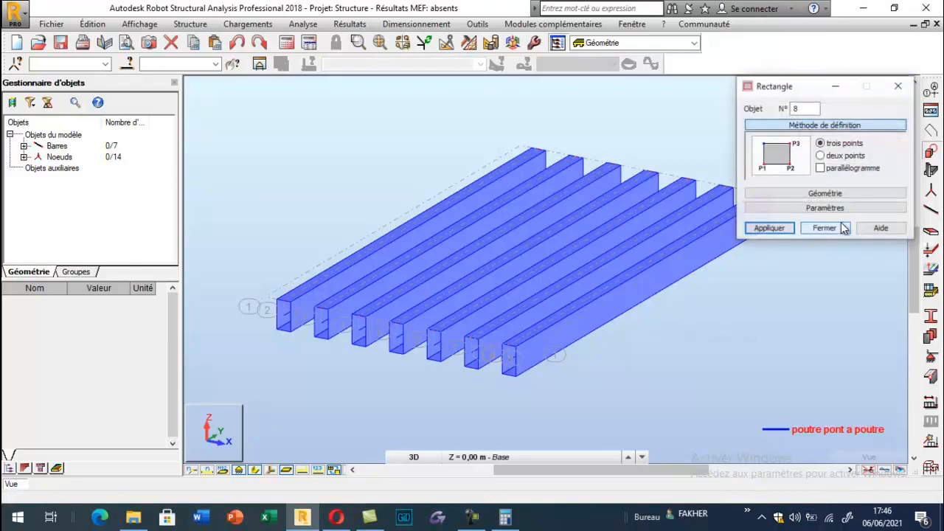
left_click(837, 209)
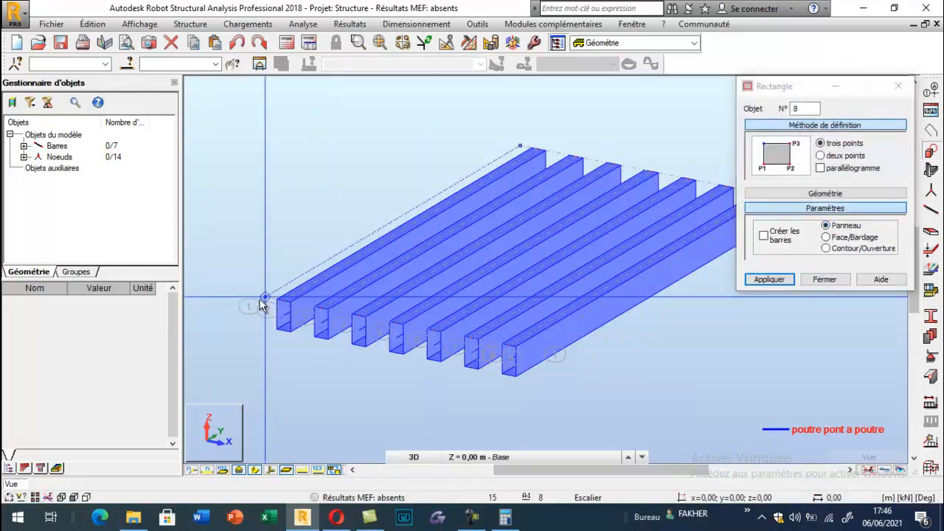
scroll(396, 365, "down", 3)
scroll(489, 213, "up", 4)
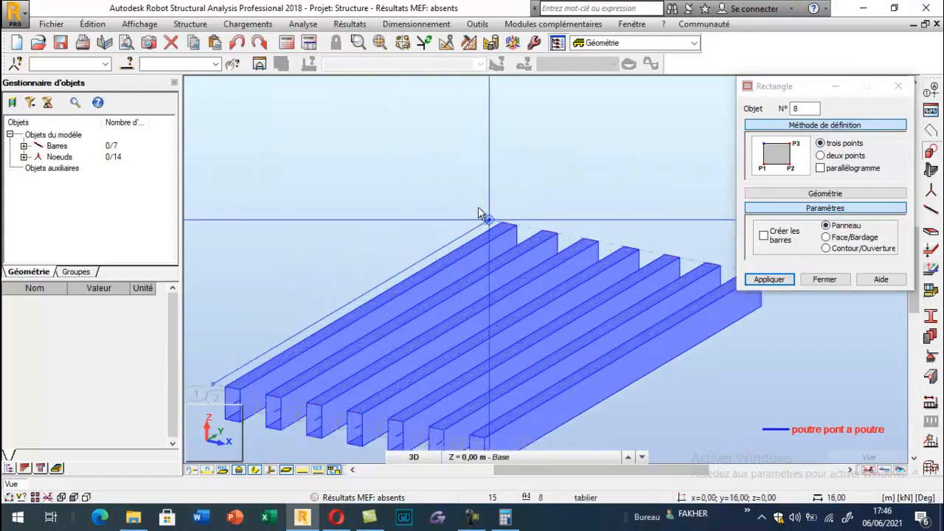
scroll(442, 214, "down", 4)
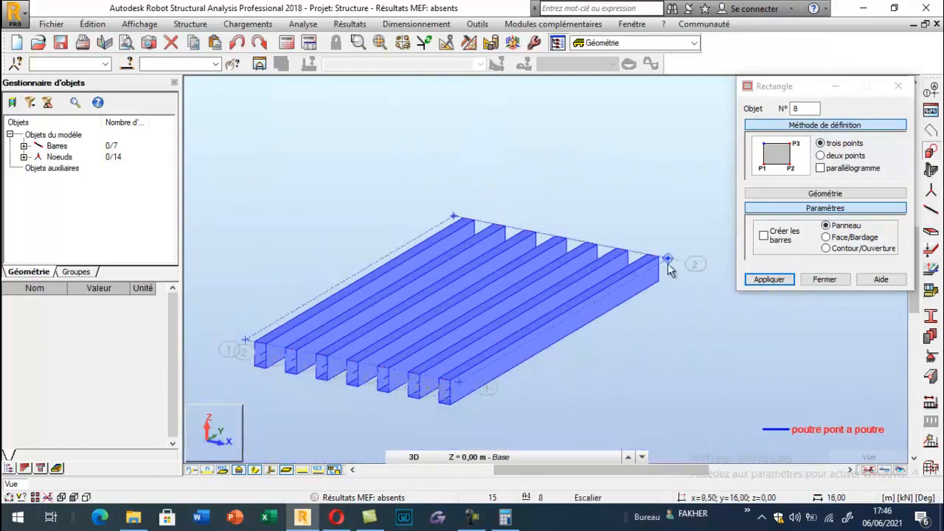
scroll(603, 265, "up", 5)
scroll(600, 264, "down", 2)
scroll(652, 246, "up", 3)
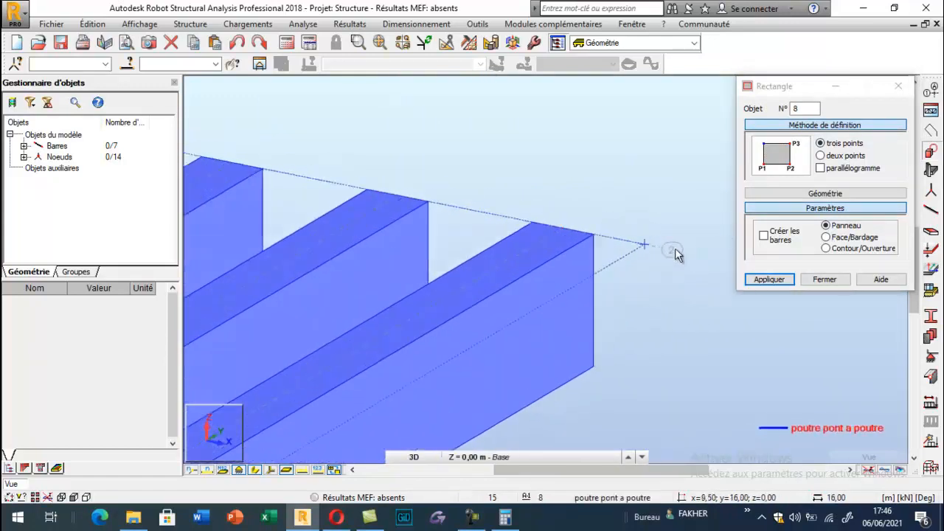
left_click(644, 250)
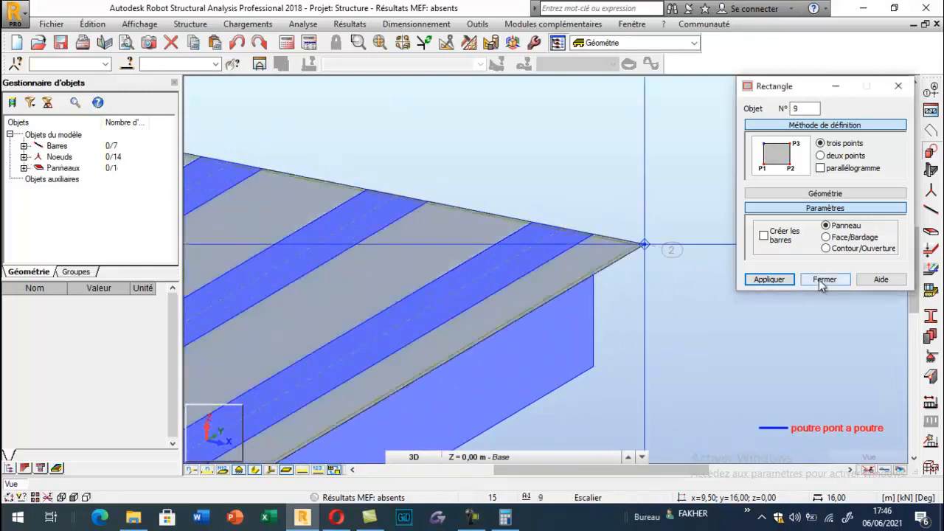
left_click(824, 280)
- Create a uniform 20 cm panel thickness named "tablier pont a poutre" in BETON35 concrete
scroll(750, 234, "down", 6)
scroll(514, 273, "up", 3)
left_click(931, 250)
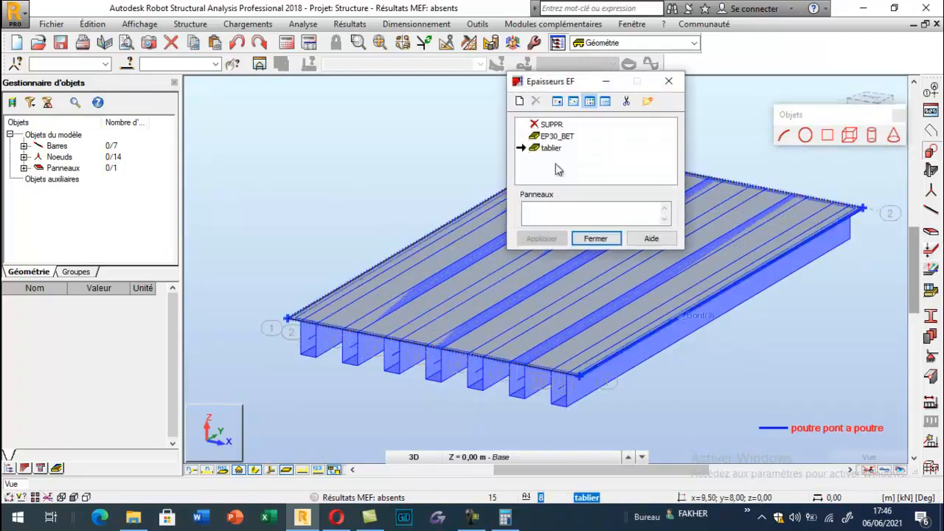
left_click_drag(546, 87, 230, 105)
left_click(205, 121)
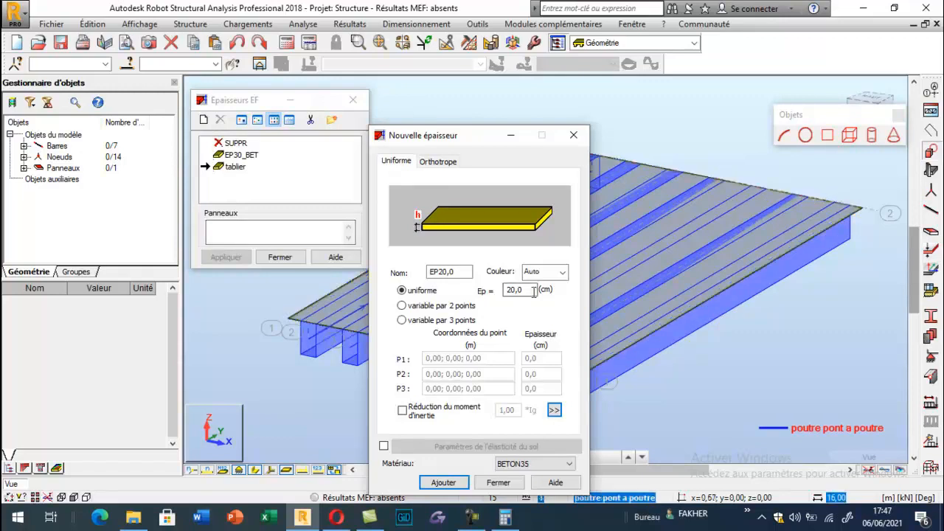
double_click(434, 272)
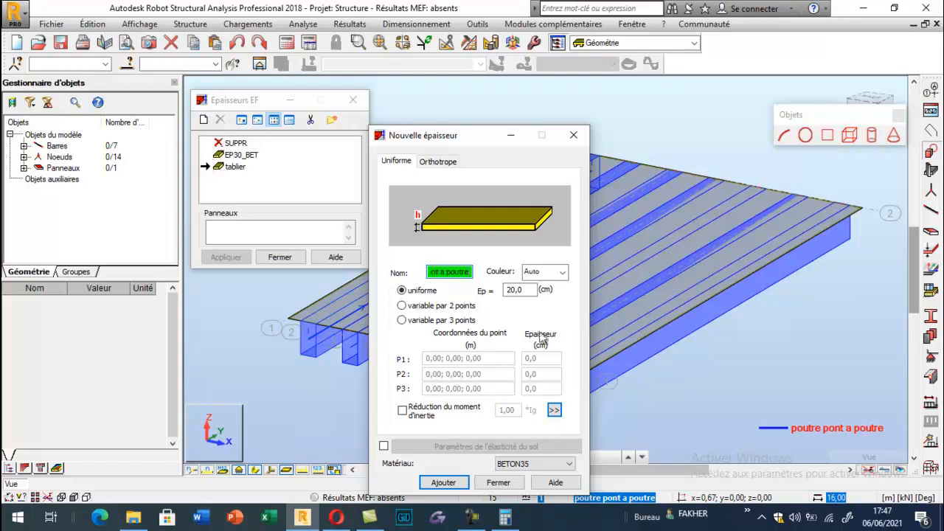
left_click(540, 466)
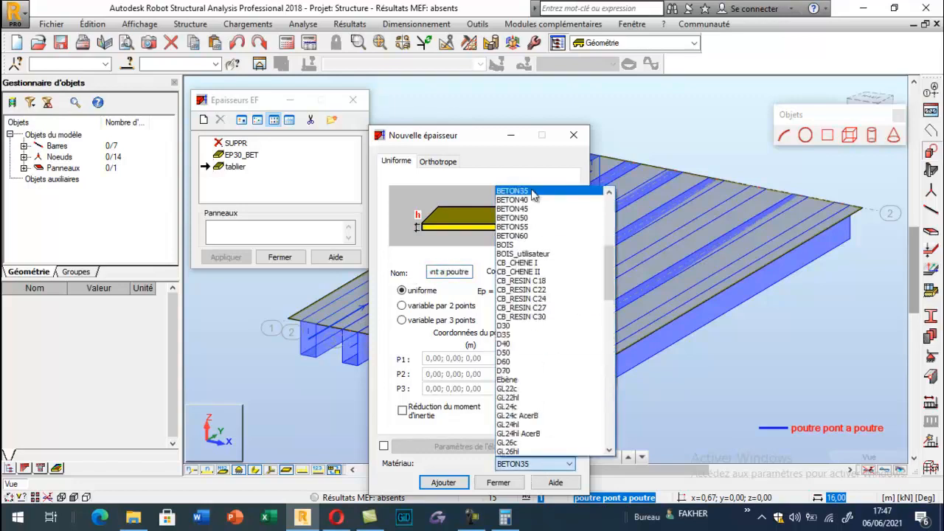
left_click(516, 191)
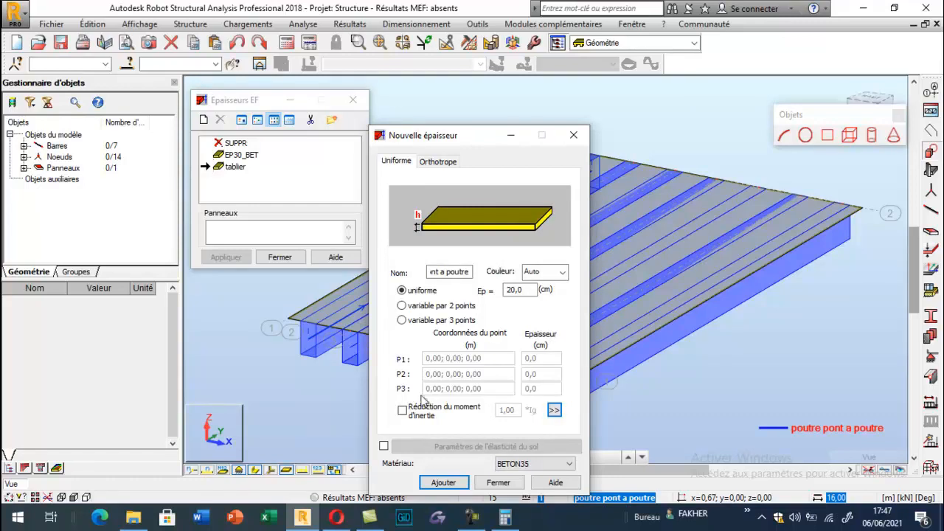
left_click(437, 481)
left_click(499, 483)
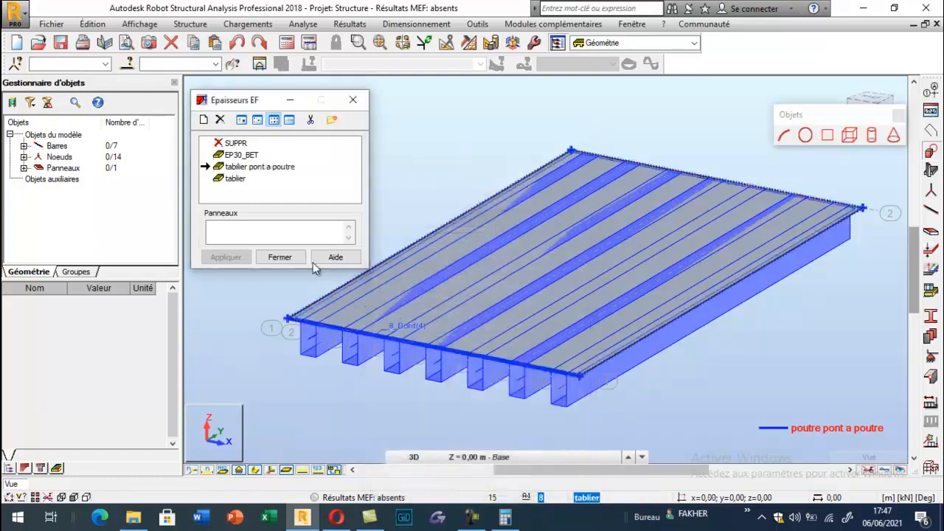
- Assign the "tablier pont a poutre" thickness to the deck slab panel
left_click(378, 329)
left_click(225, 256)
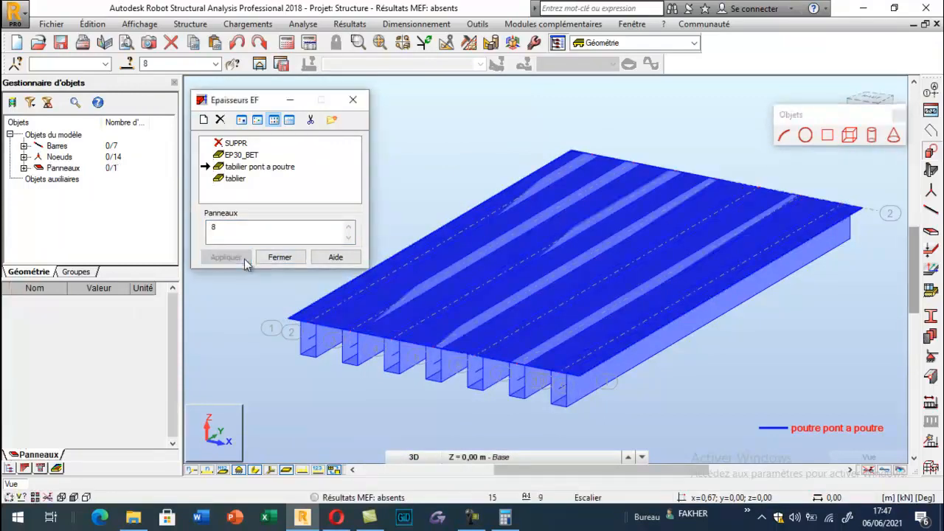
left_click(280, 256)
- Turn on the display of the panel thickness (Epaisseur des panneaux) and inspect the slab over the beams
right_click(268, 198)
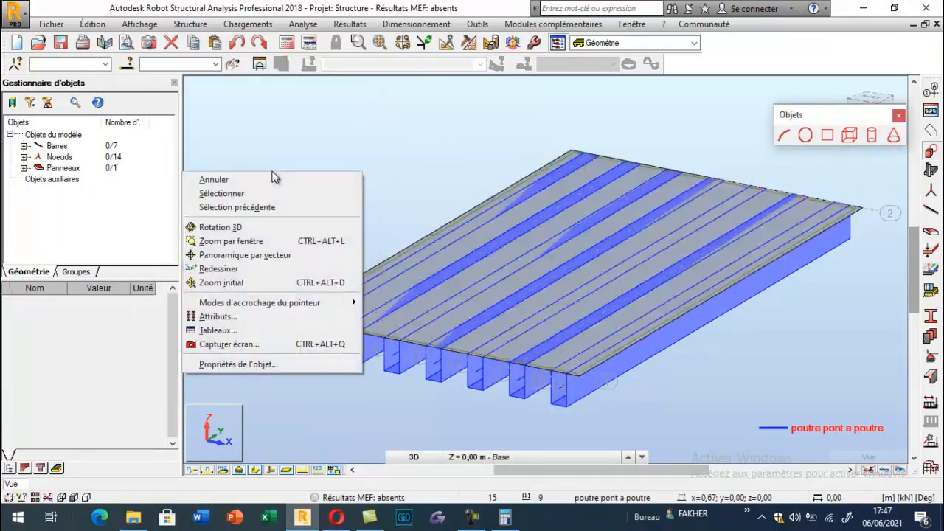
left_click(238, 316)
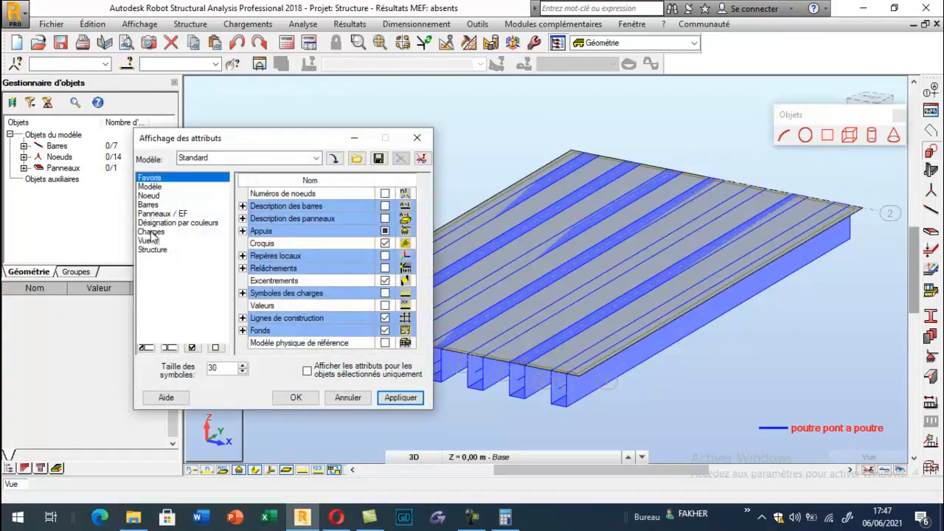
left_click(161, 214)
left_click(384, 230)
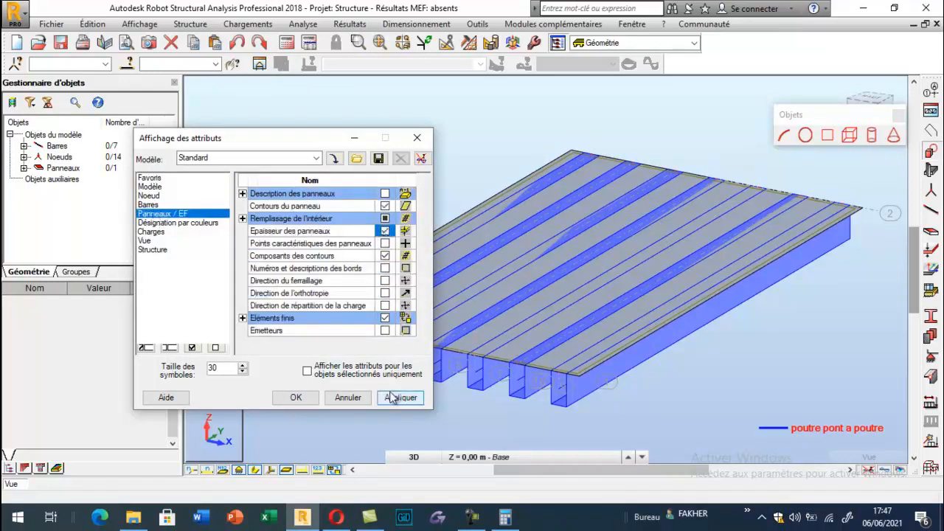
left_click(401, 398)
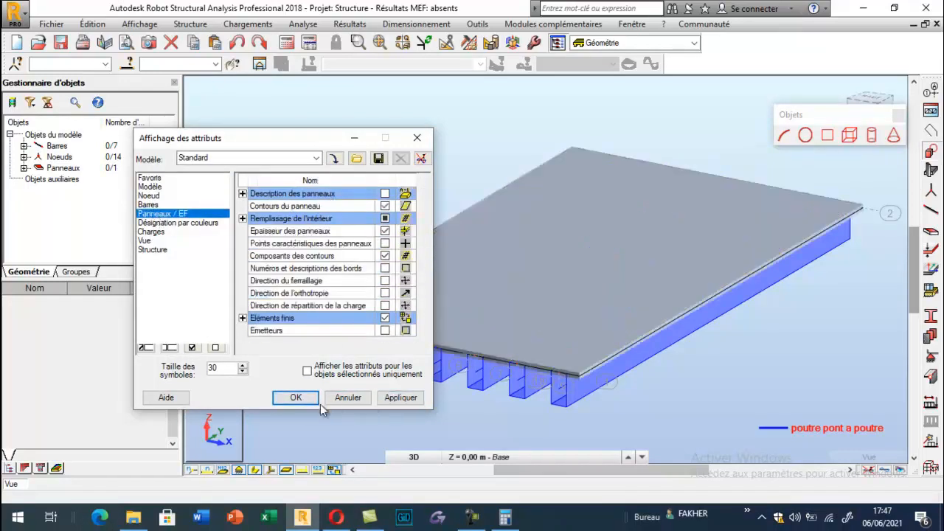
left_click(336, 397)
scroll(443, 210, "down", 1)
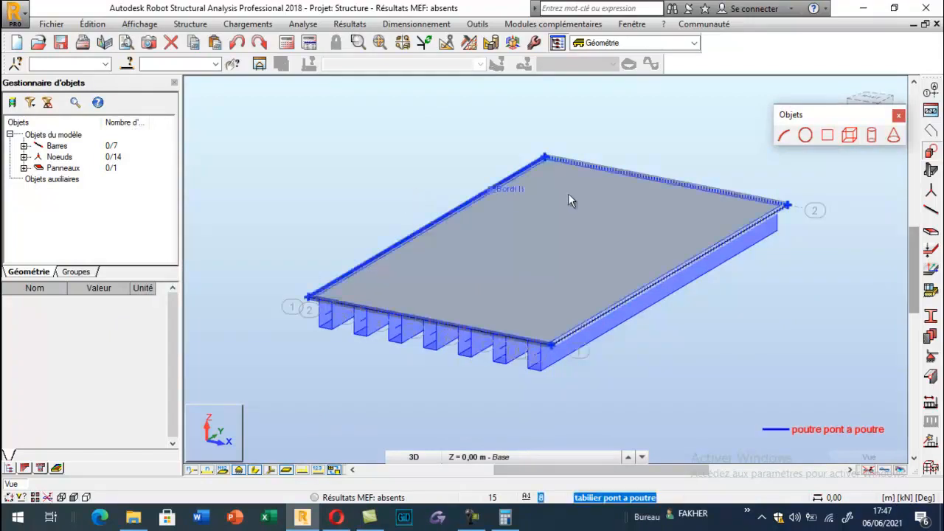
scroll(541, 357, "up", 3)
scroll(542, 323, "down", 2)
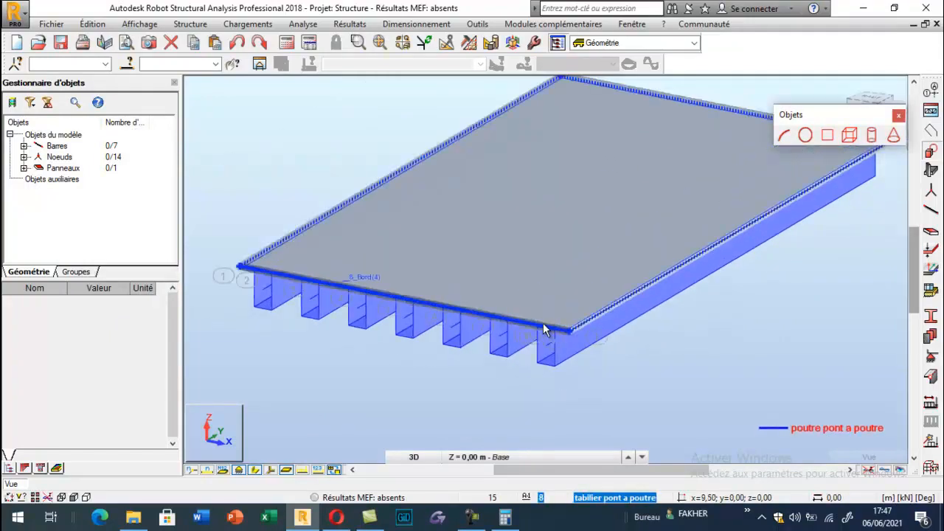
scroll(543, 325, "down", 1)
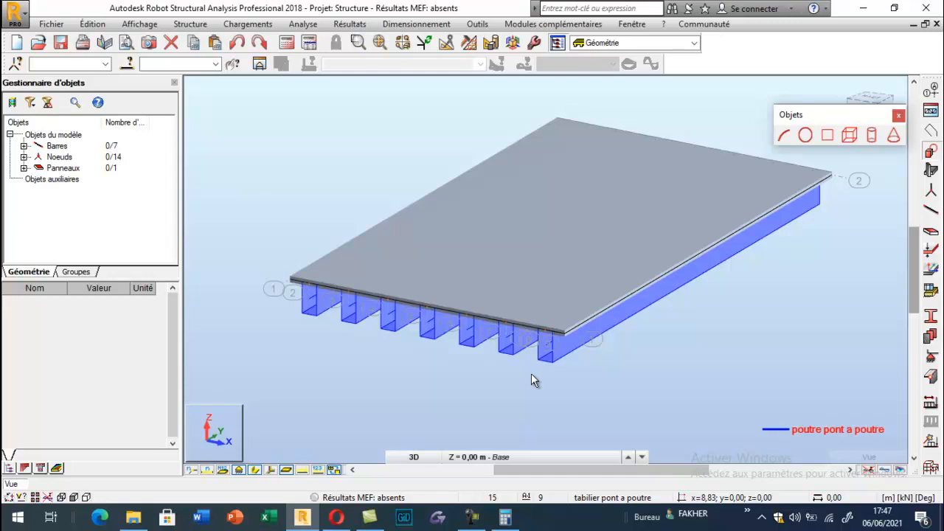
scroll(463, 360, "down", 1)
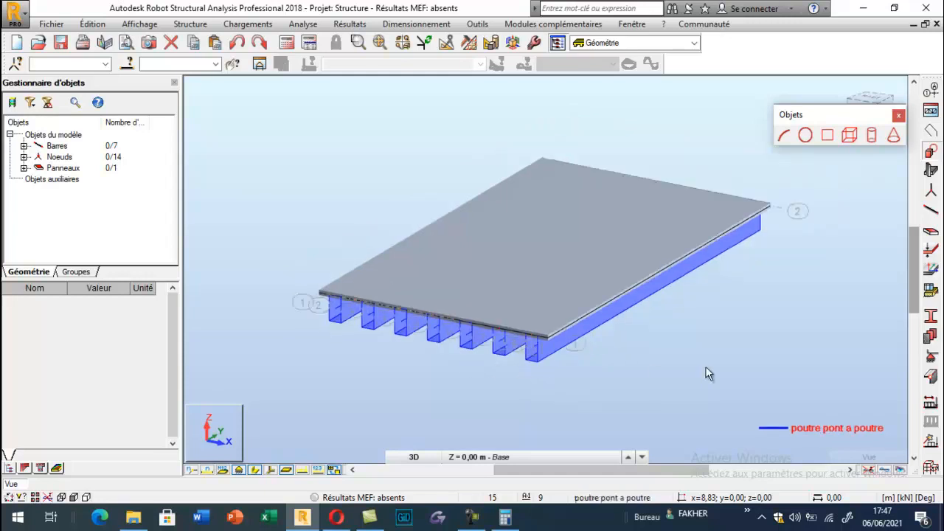
- Assign the nodal support "Appui simple" to the seven beam ends at Y = 0
left_click(931, 358)
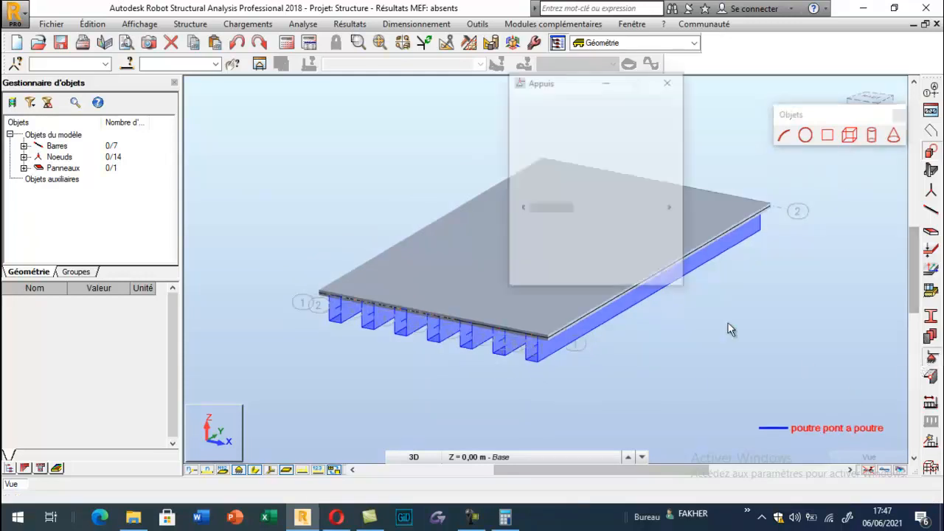
left_click_drag(563, 82, 173, 83)
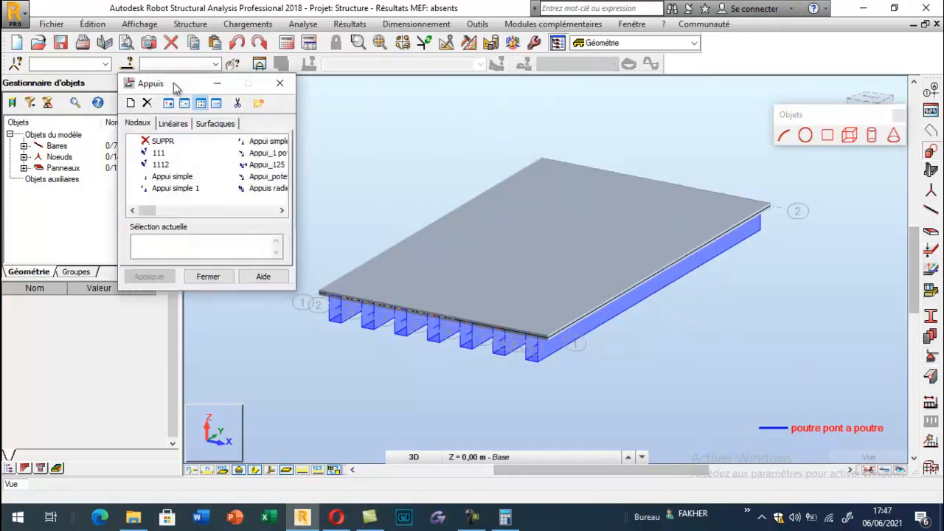
left_click(170, 176)
left_click(337, 300)
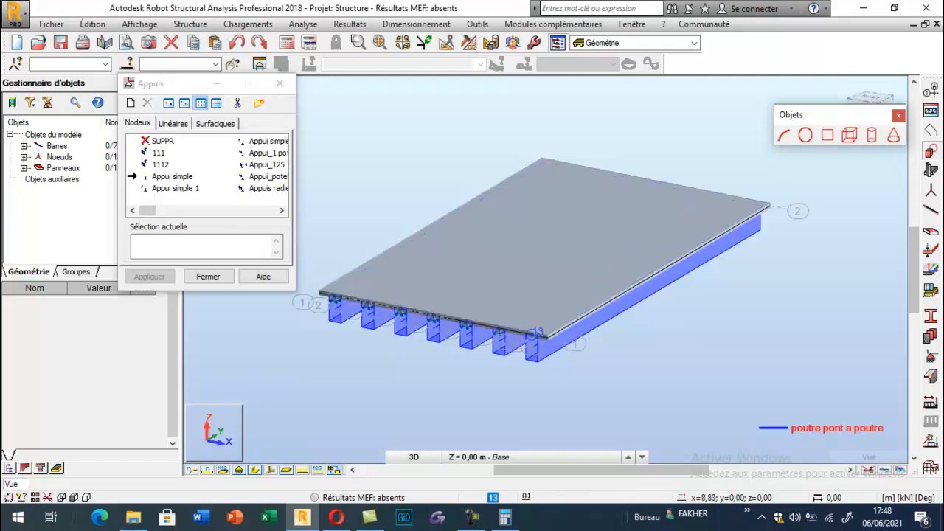
- Assign the nodal support "Rotule" to the seven beam ends at Y = 16 m
left_click(281, 211)
left_click(259, 165)
right_click(326, 132)
left_click(354, 189)
left_click_drag(575, 204, 631, 366)
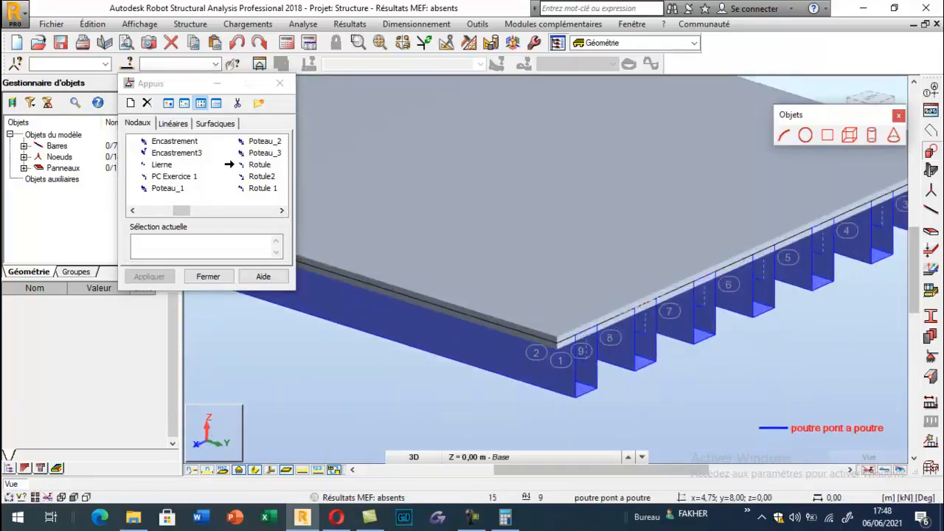
key("Escape")
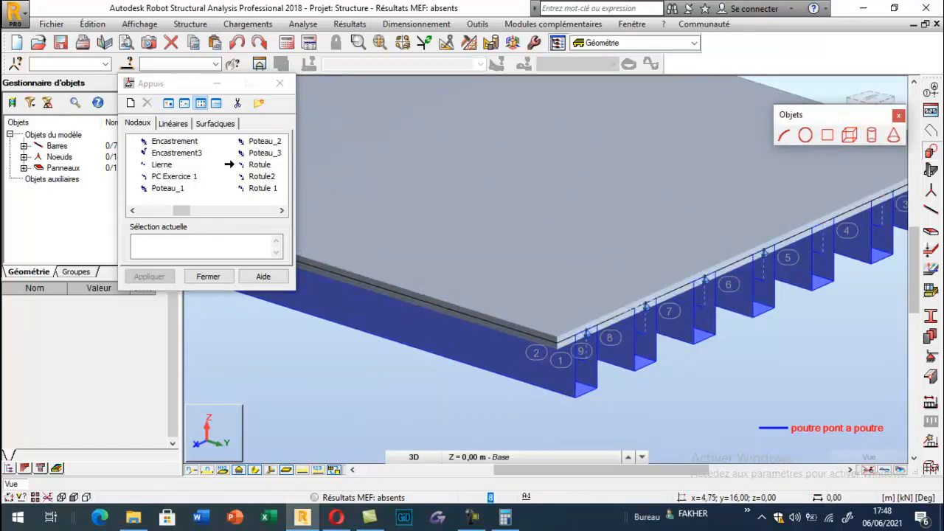
scroll(764, 249, "down", 2)
scroll(763, 251, "up", 3)
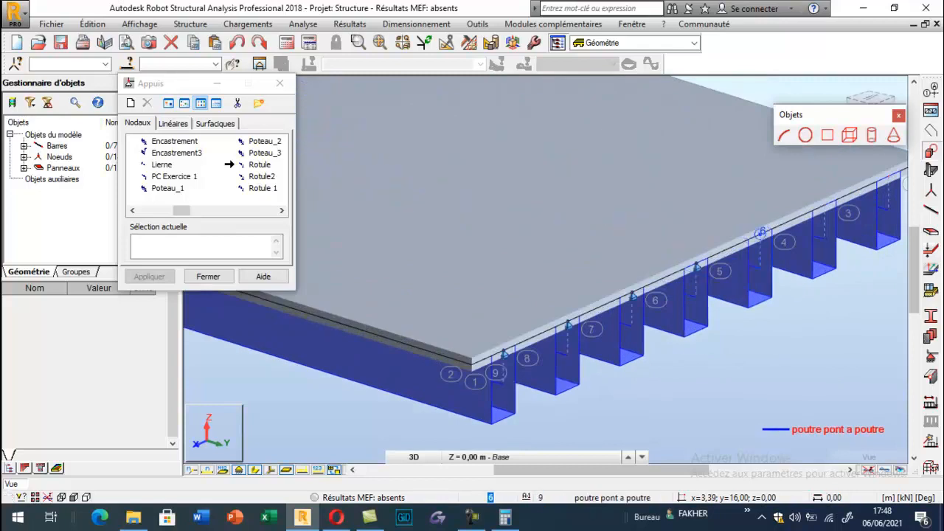
scroll(756, 237, "down", 3)
scroll(754, 232, "up", 2)
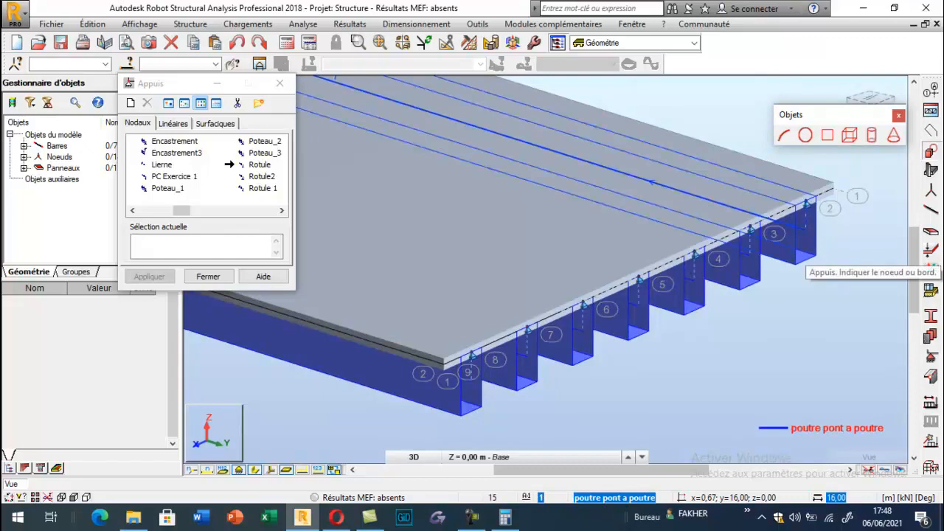
left_click(279, 83)
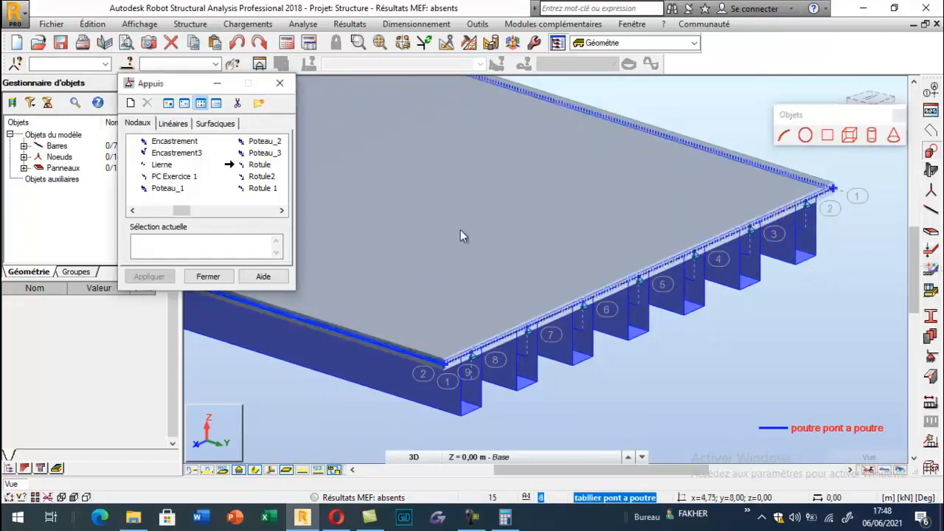
scroll(578, 303, "down", 5)
right_click(490, 144)
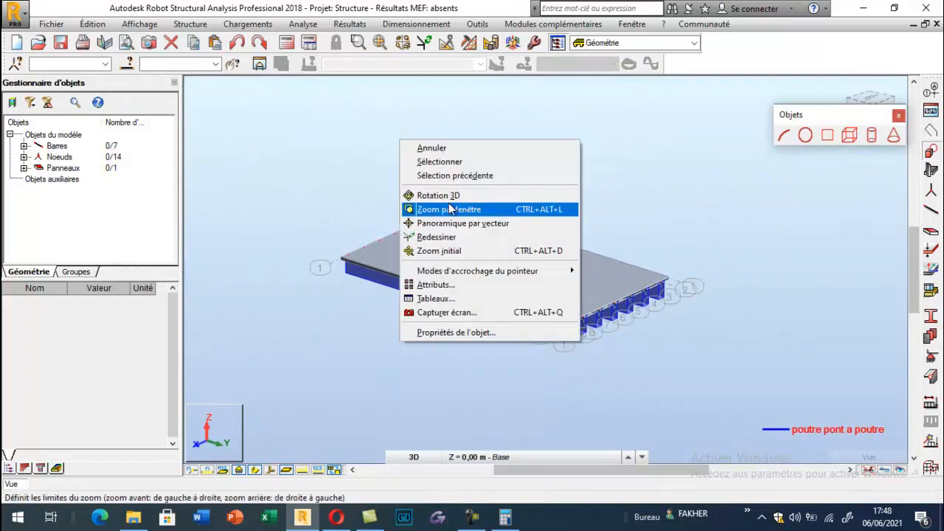
left_click(448, 197)
left_click_drag(453, 236, 456, 319)
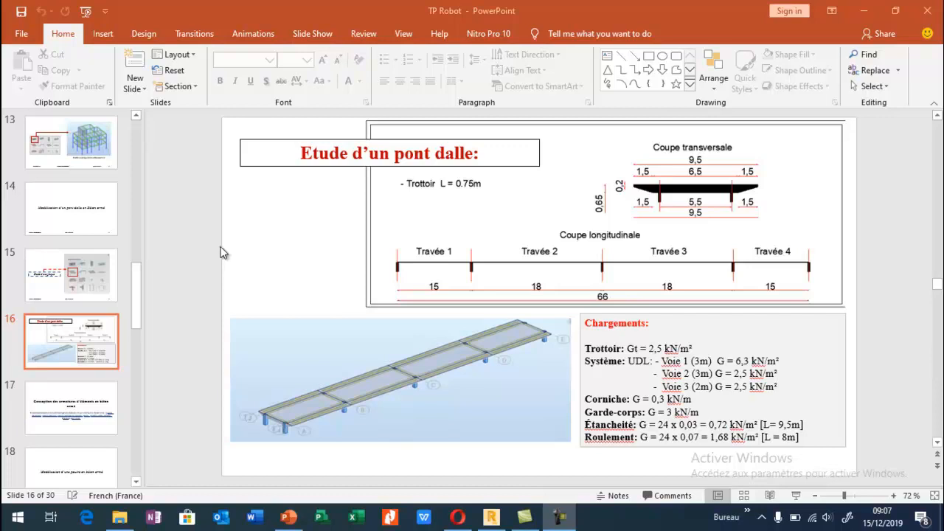
- Switch to Robot Structural Analysis and create a new plate project for the slab bridge
left_click(491, 517)
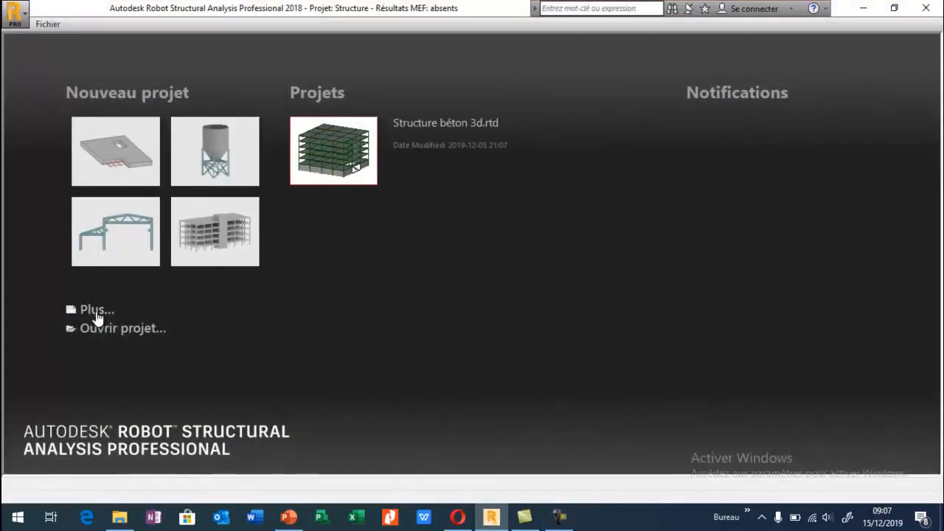
left_click(92, 310)
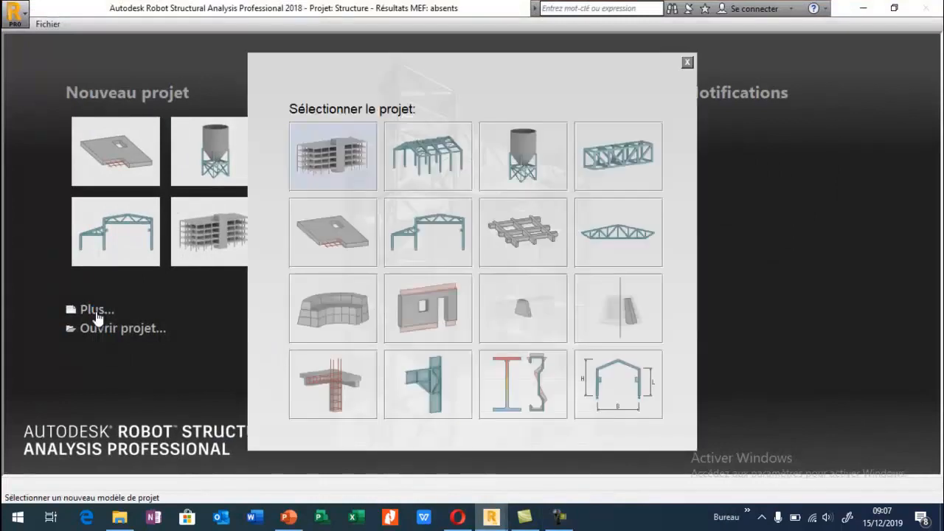
left_click(330, 249)
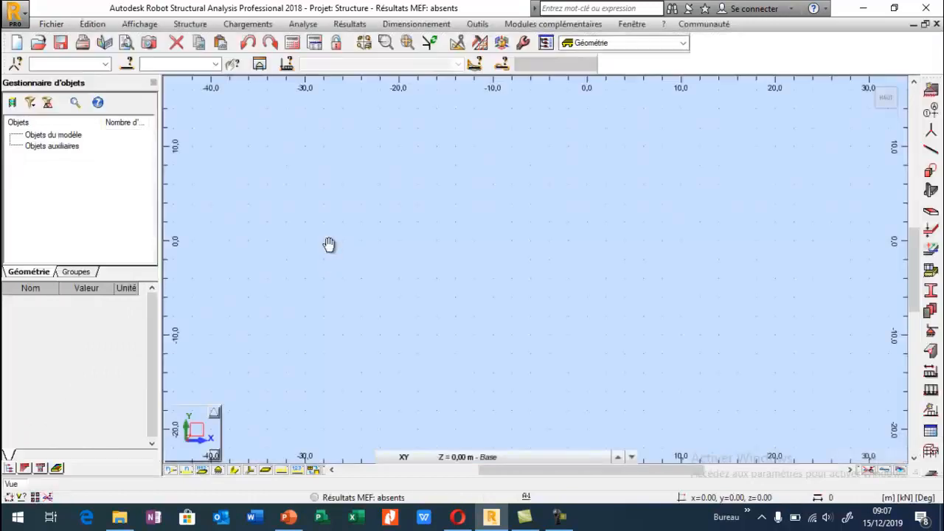
- Review the dimension units in the job preferences (Préferences de la tâche) and accept them
left_click(477, 24)
left_click(534, 251)
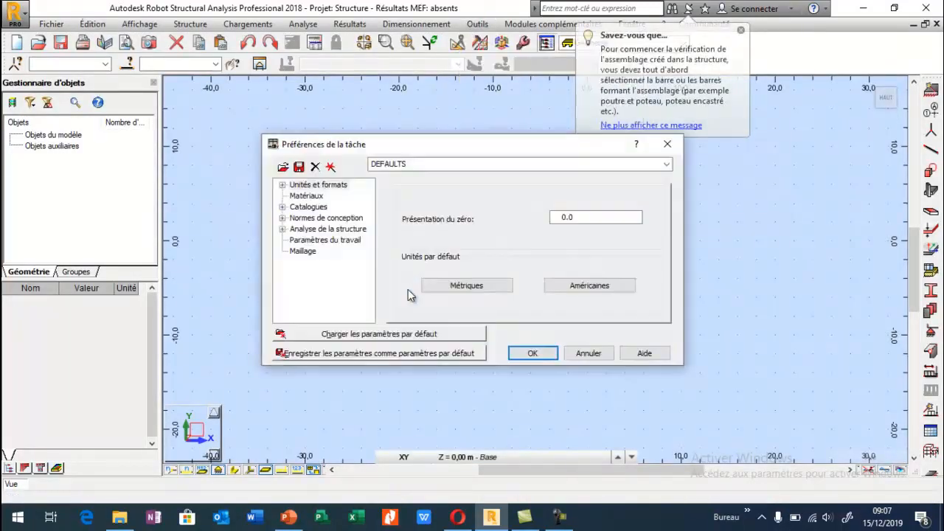
left_click(282, 185)
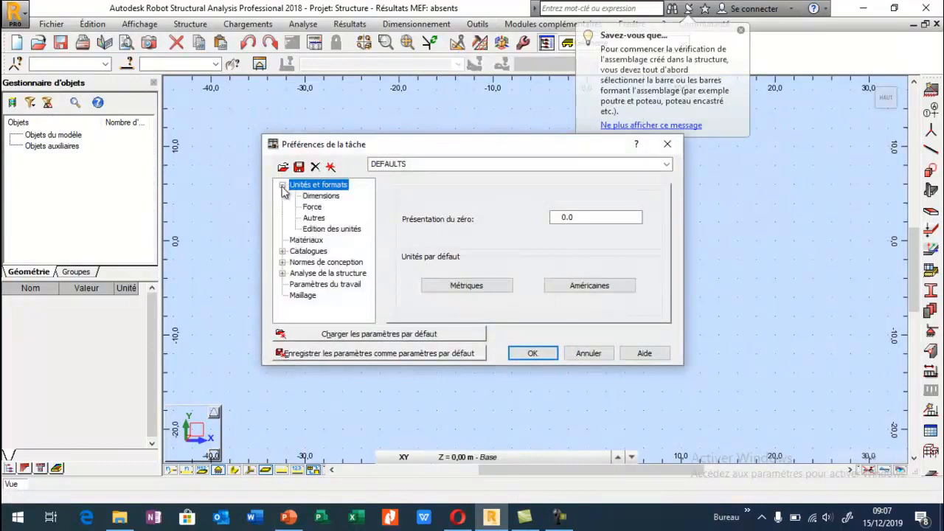
left_click(319, 196)
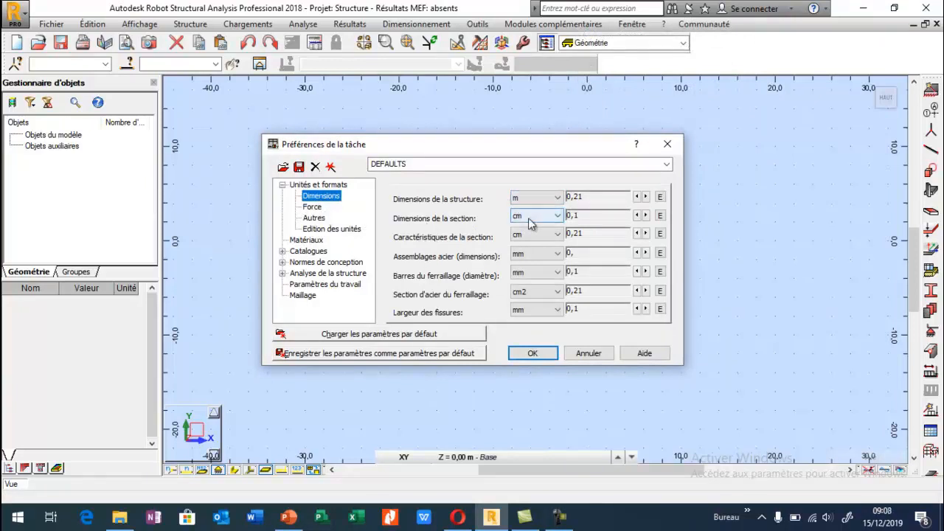
left_click(525, 352)
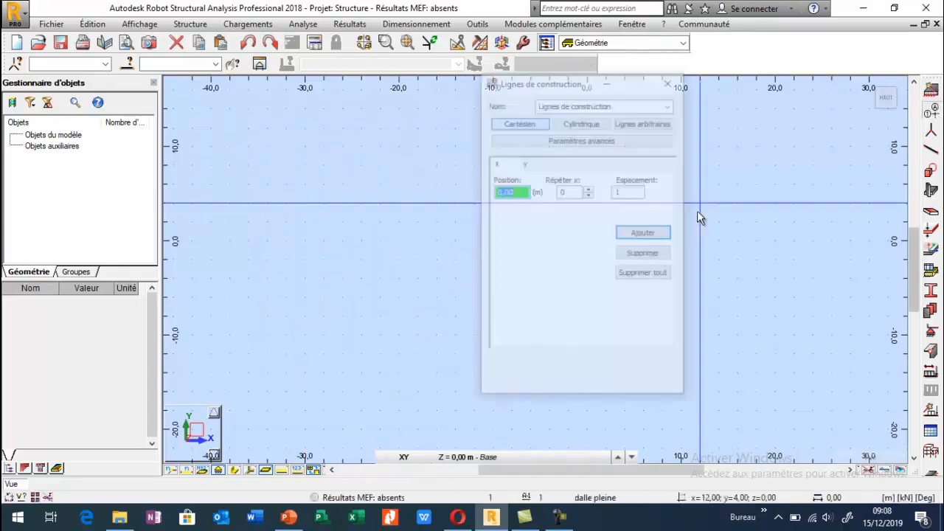
- Define Cartesian X construction lines at 0 and 15 m, with their labels set to Valeur
left_click_drag(528, 86, 390, 107)
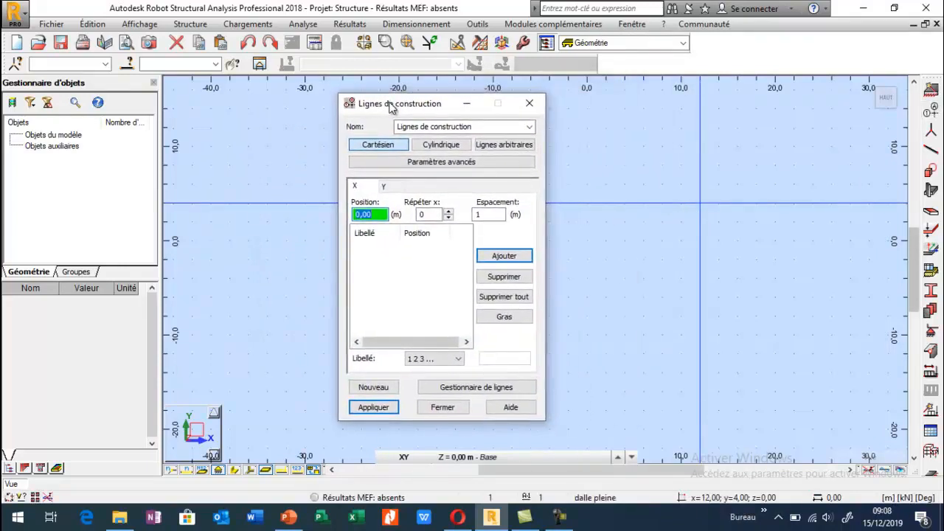
left_click(448, 212)
left_click(481, 214)
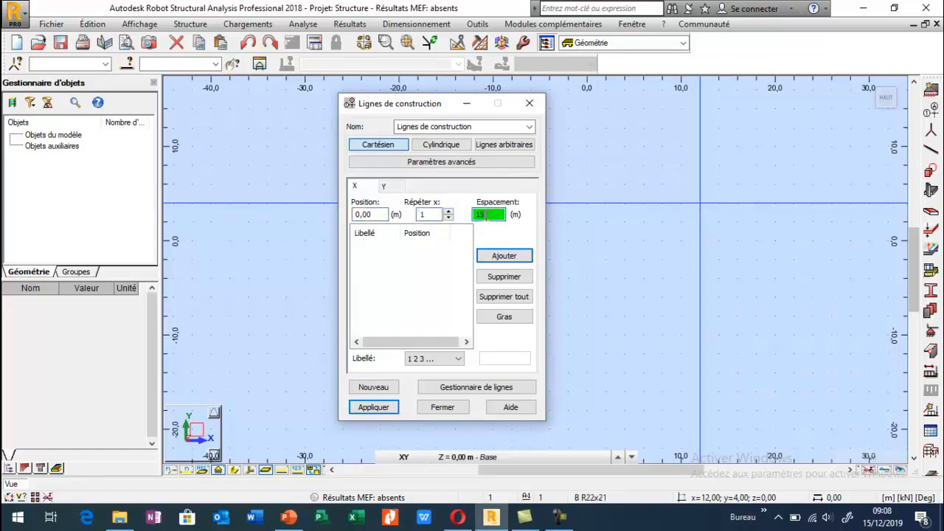
left_click(457, 359)
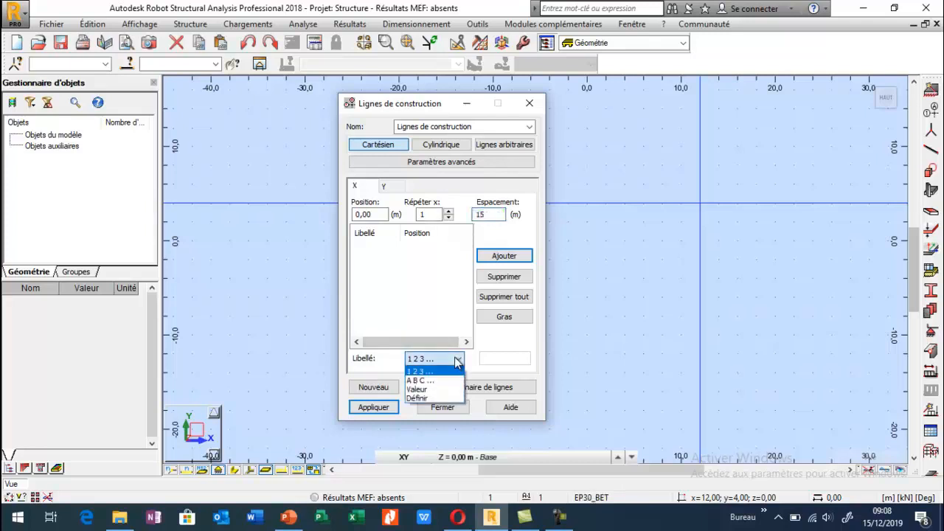
left_click(417, 389)
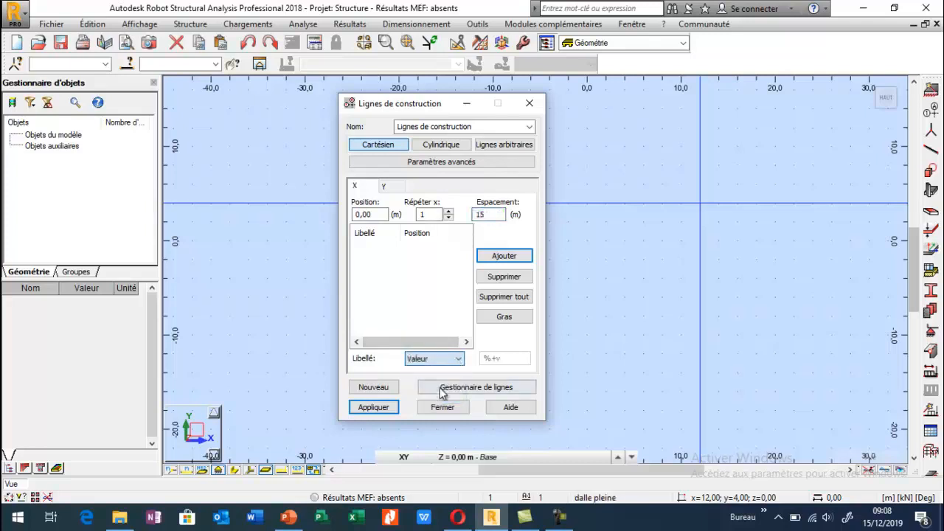
left_click(498, 262)
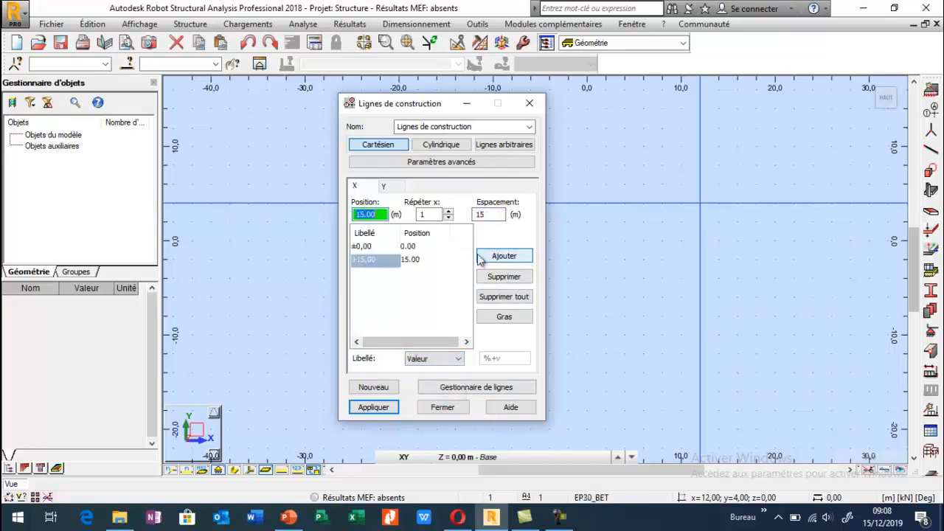
- Add two more X construction lines at 18 m spacing beyond the 15 m line
left_click(448, 211)
left_click(492, 215)
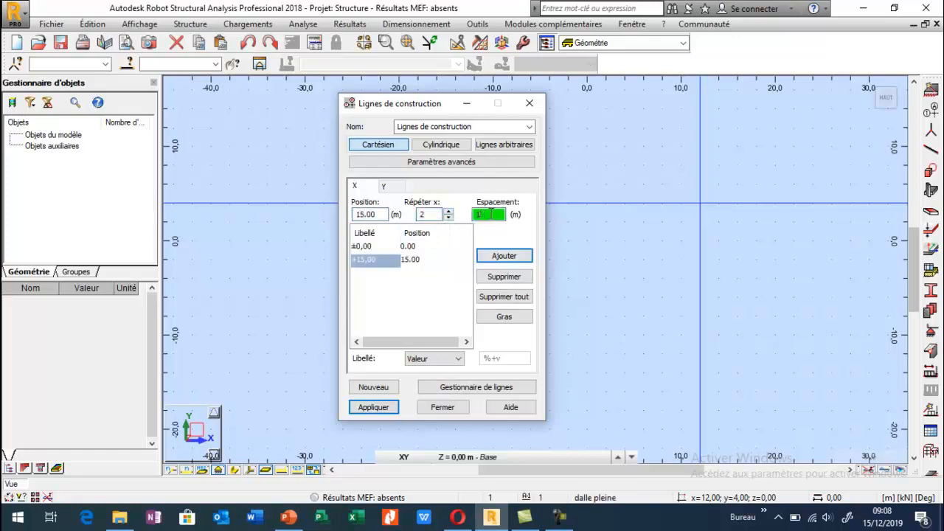
type("18")
left_click(498, 259)
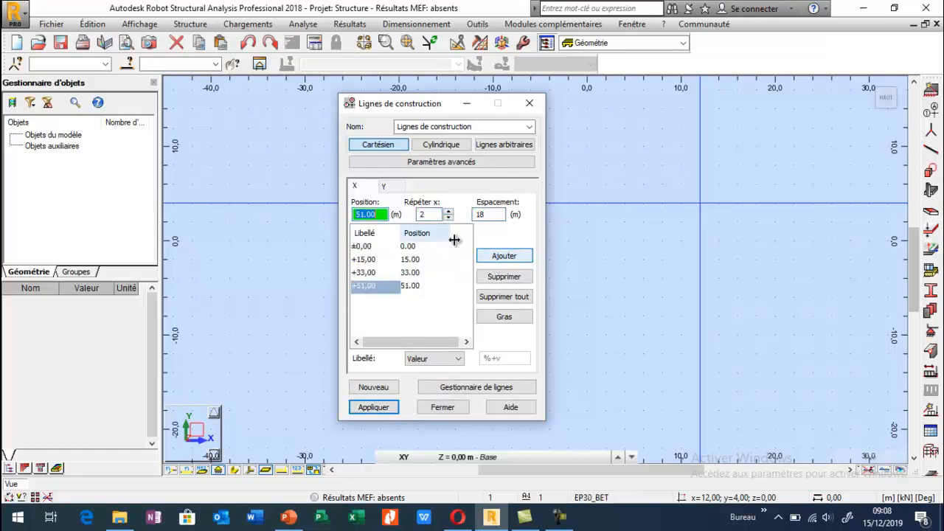
- Add one last X construction line 15 m beyond the 51 m line and apply the X lines
left_click(447, 217)
left_click(491, 214)
type("15")
left_click(504, 256)
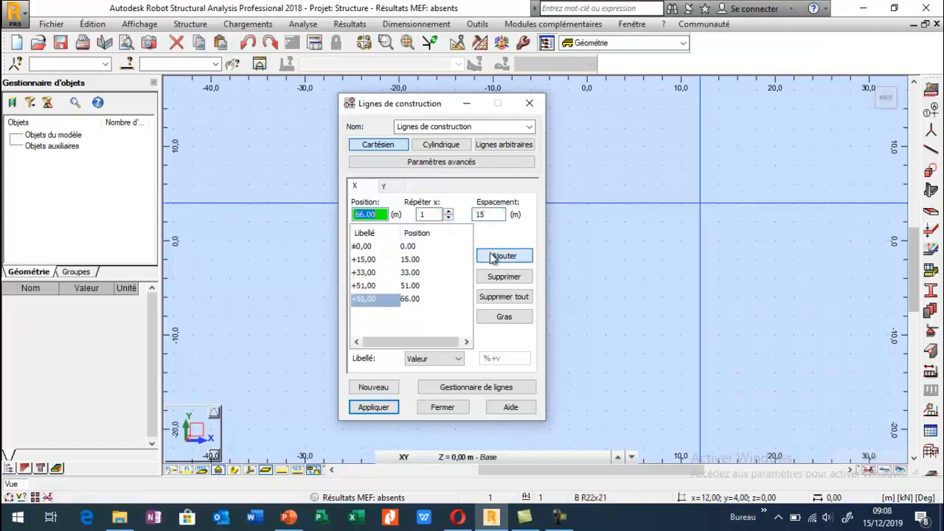
left_click(382, 412)
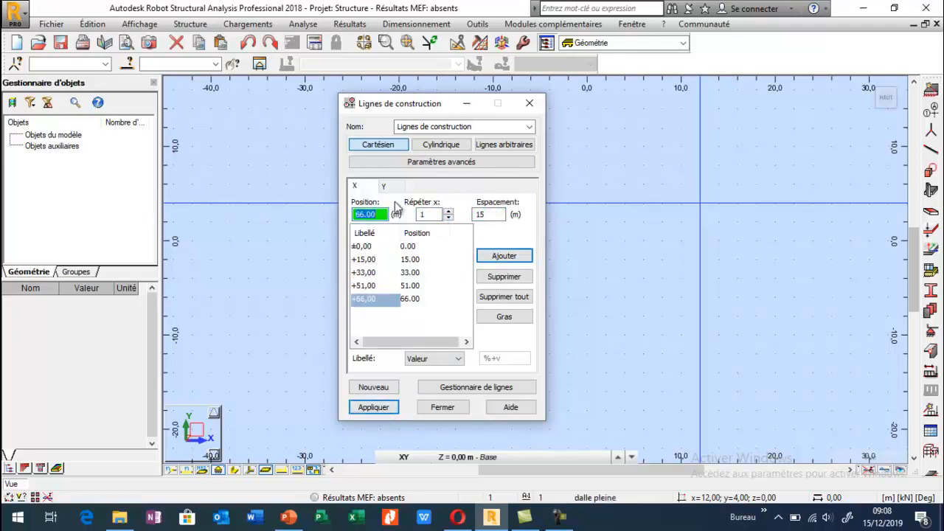
- Set one repetition for the Y construction lines and check the deck cross-section widths on the slab bridge slide in PowerPoint
left_click(385, 189)
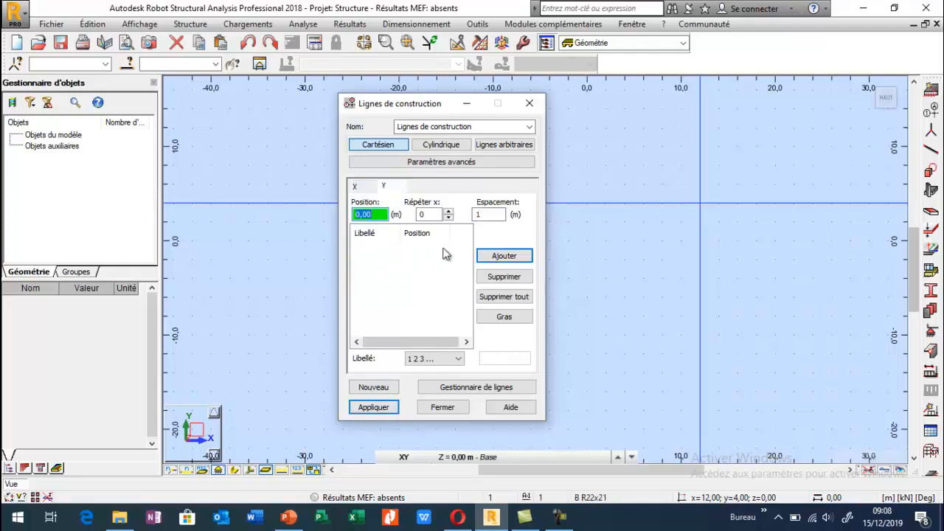
left_click(448, 214)
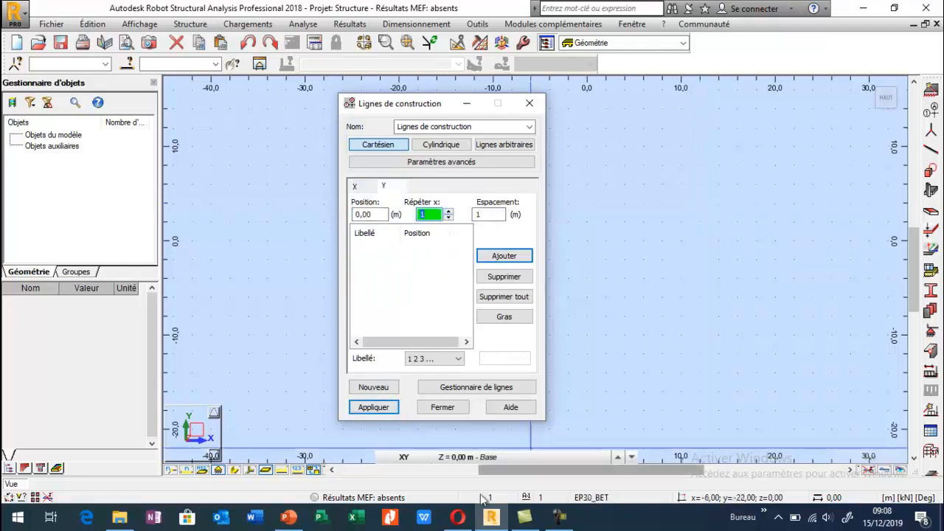
left_click(288, 517)
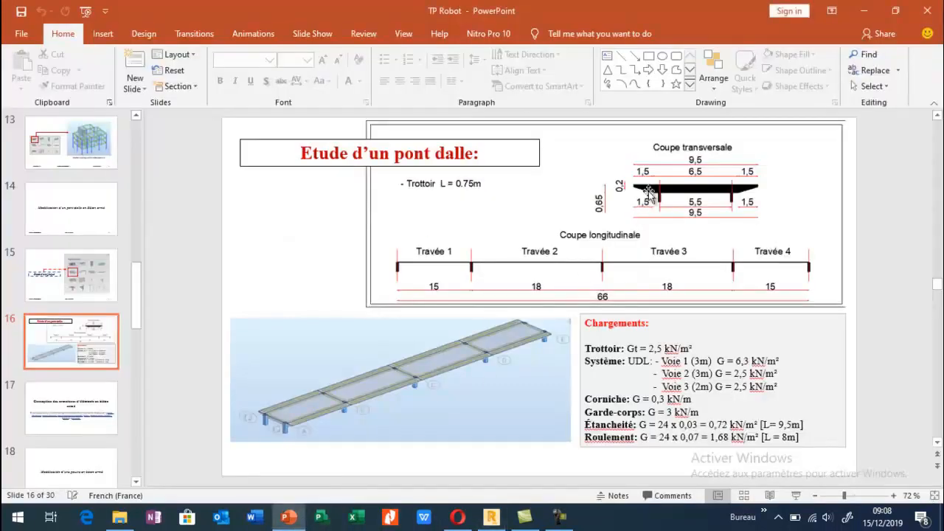
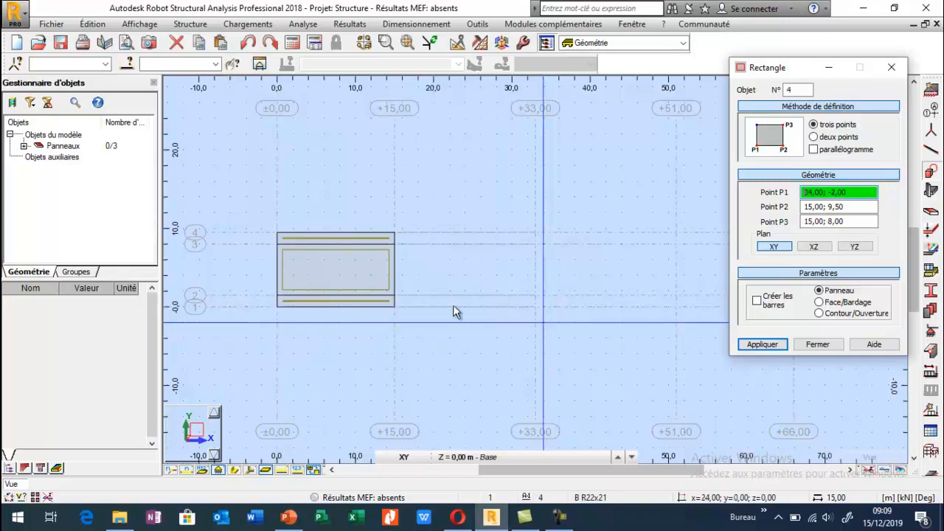
- Draw a rectangular panel for the second span's lower edge strip through points (15; 1,50), (33; 1,50) and (33; 0)
left_click(394, 298)
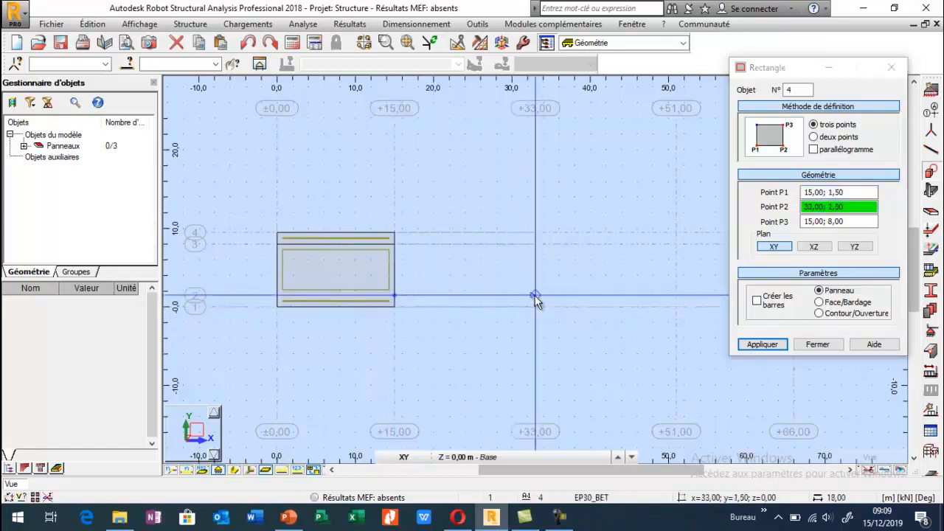
left_click(535, 298)
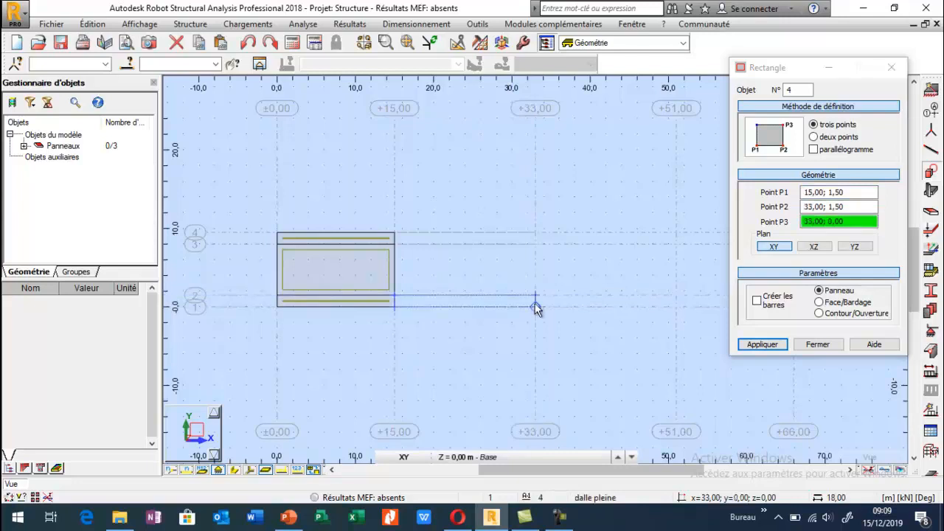
left_click(536, 307)
- Draw the second span's central rectangular panel through points (15; 8), (33; 8) and (33; 1,50)
left_click(395, 245)
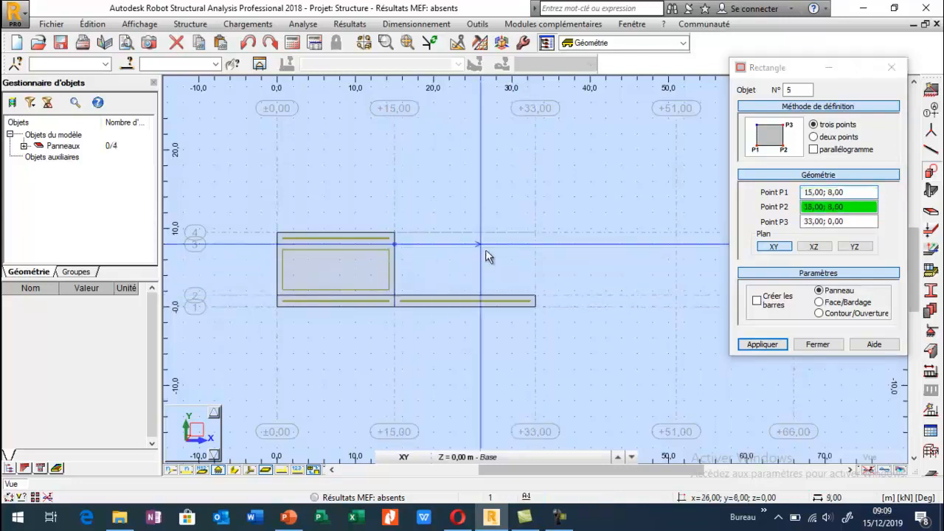
left_click(534, 246)
left_click(535, 297)
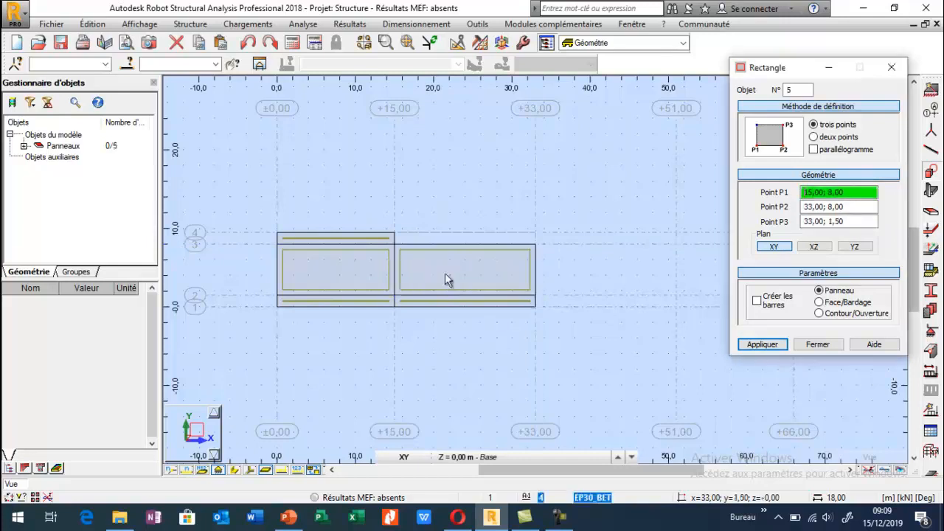
- Draw the second span's upper edge panel through points (15; 9,50), (33; 9,50) and (33; 8), and close the rectangle definition
left_click(395, 232)
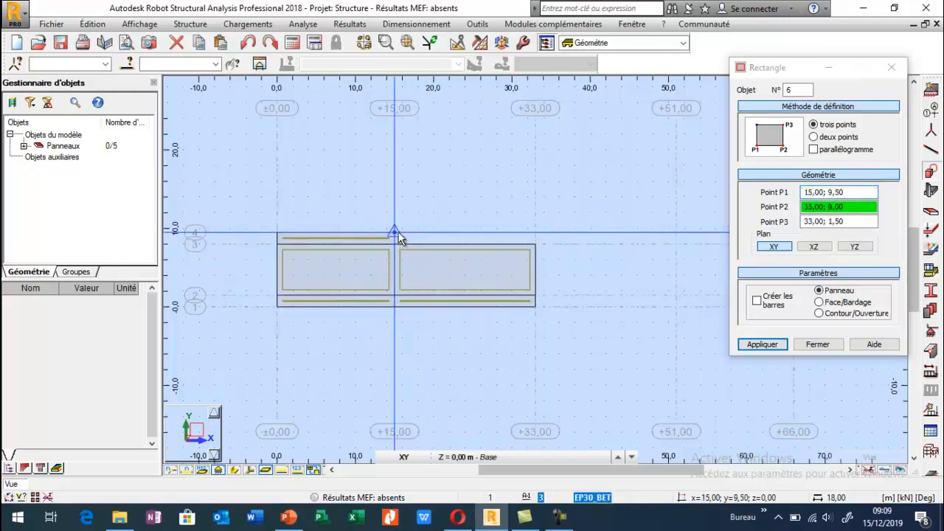
left_click(535, 232)
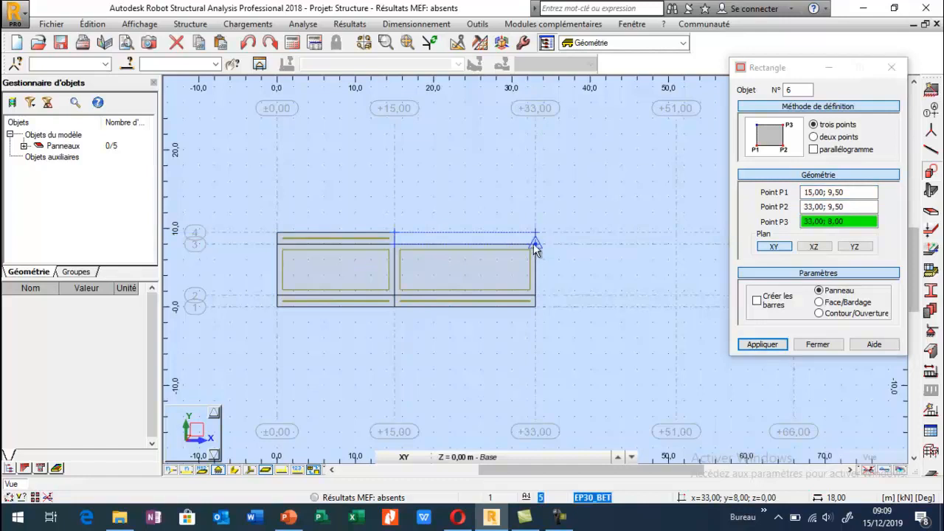
left_click(535, 245)
left_click(812, 345)
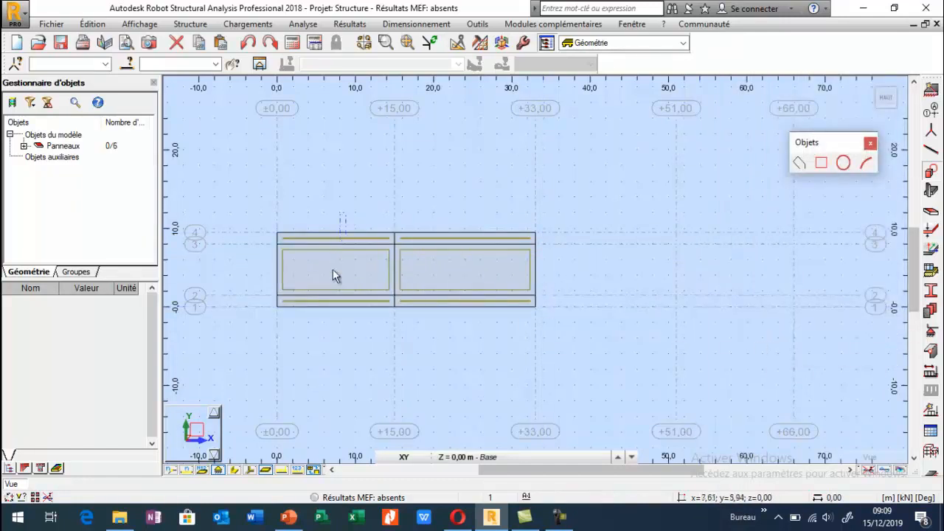
- Copy the first span's three panels by a translation of 51 m along X to form the fourth span
left_click(326, 293)
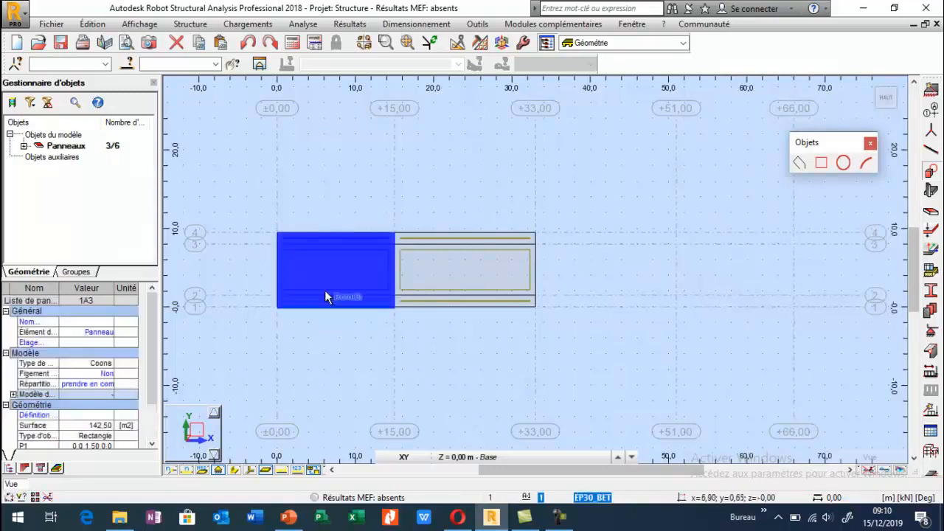
left_click(92, 23)
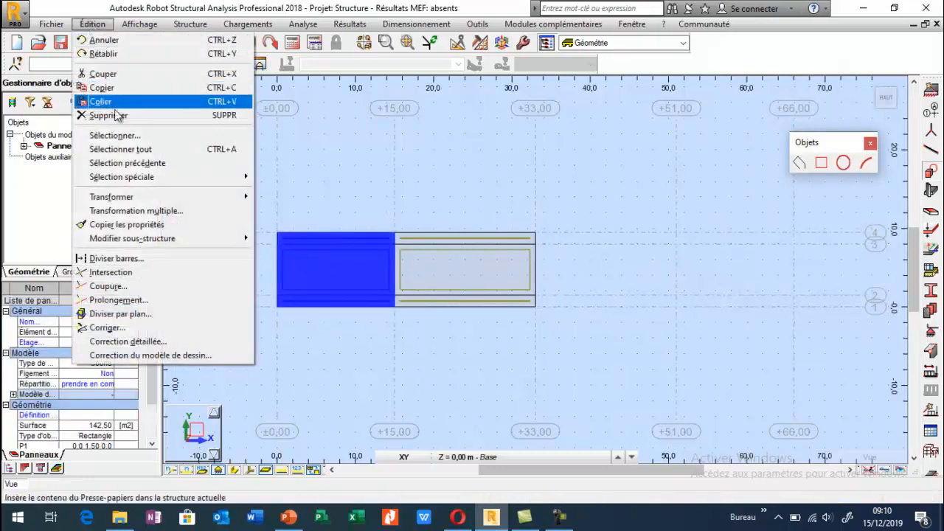
mouse_move(111, 196)
left_click(303, 196)
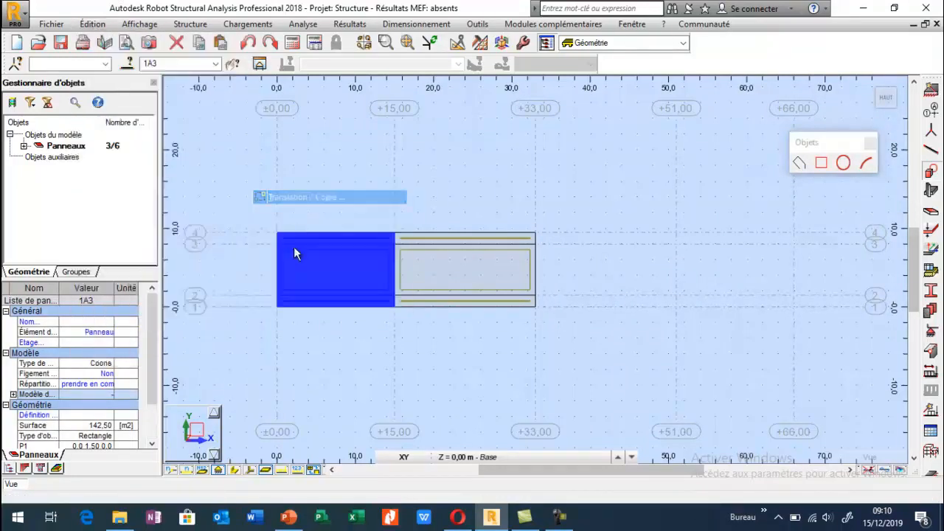
left_click(276, 233)
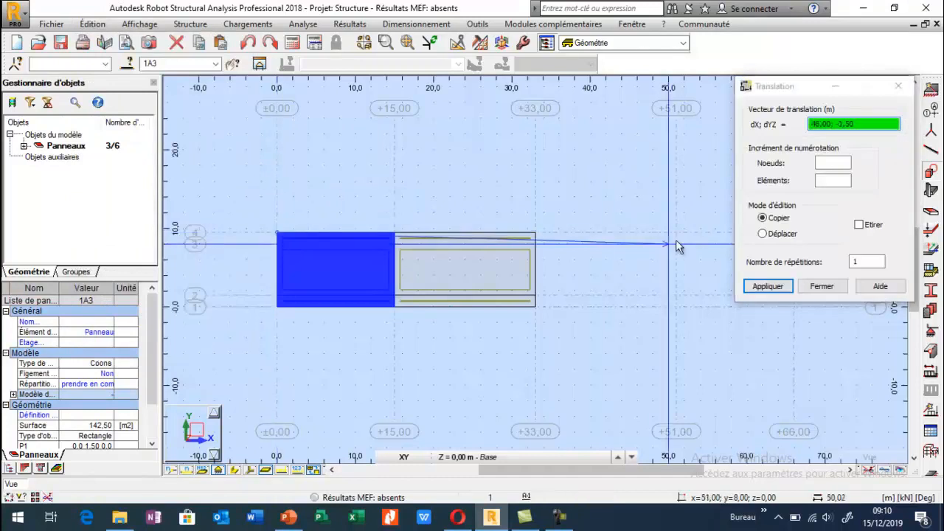
left_click(678, 233)
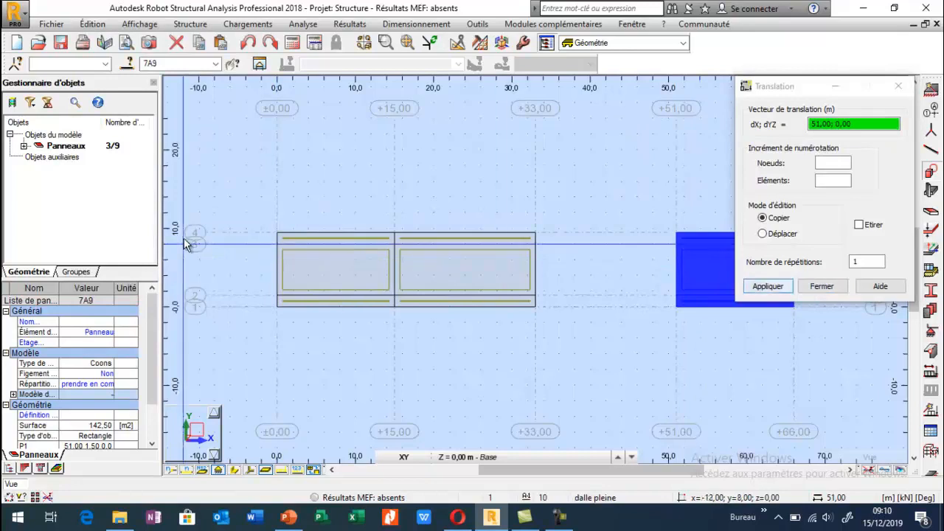
- Copy the second span's three panels by a translation of 18 m along X to form the third span
left_click(23, 145)
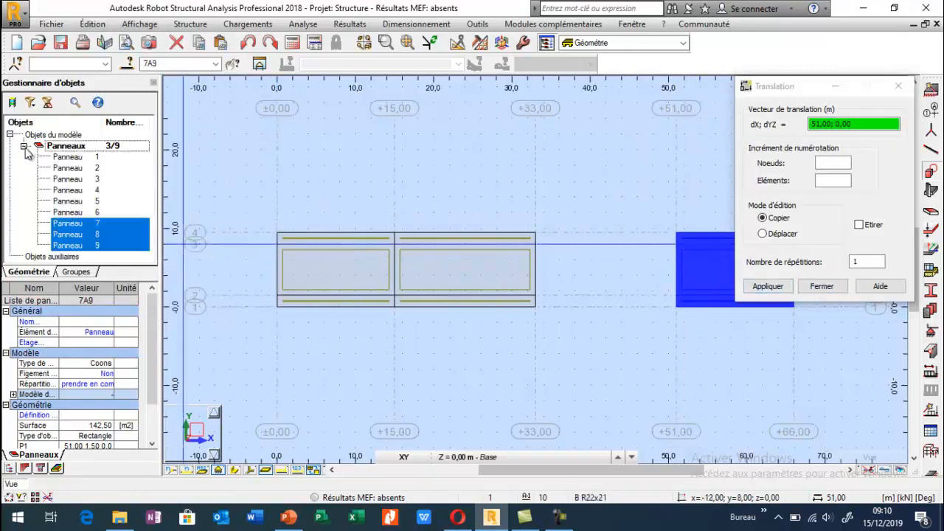
left_click(67, 190)
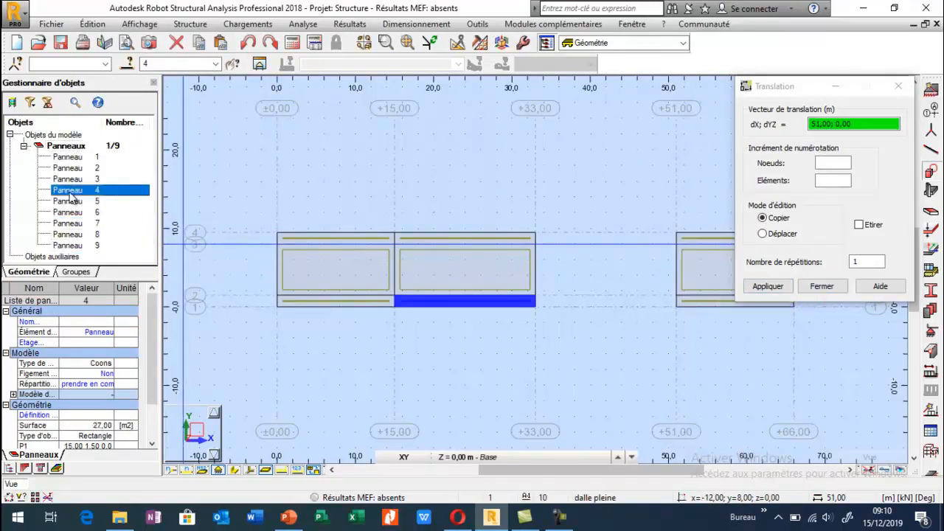
left_click_drag(71, 198, 70, 212)
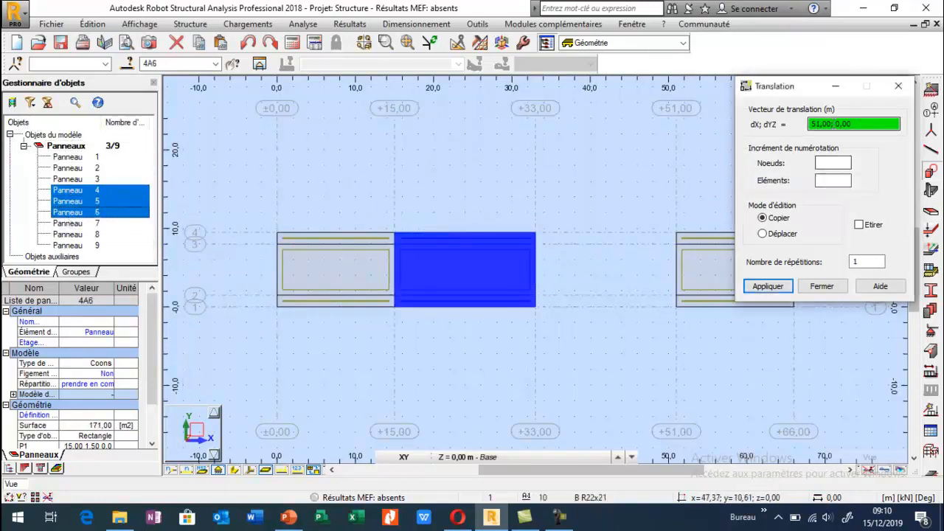
left_click(394, 233)
left_click(536, 233)
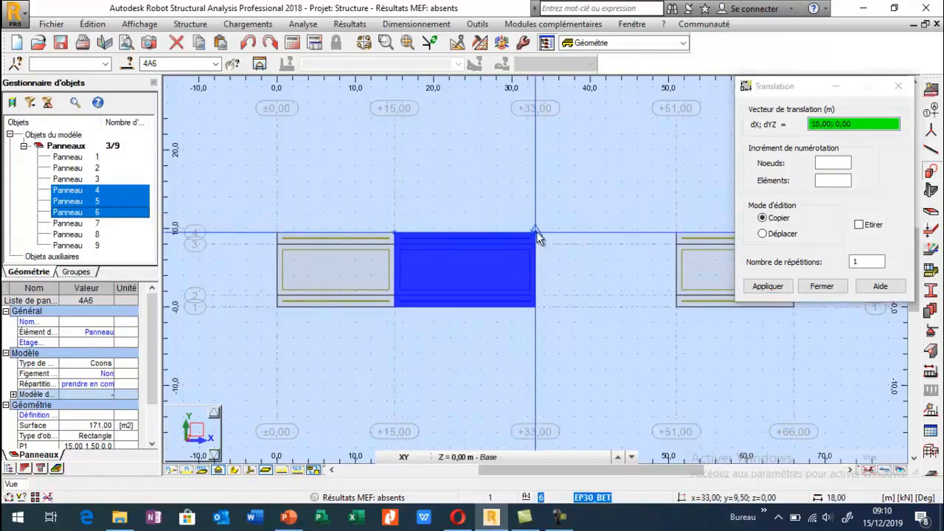
left_click(822, 286)
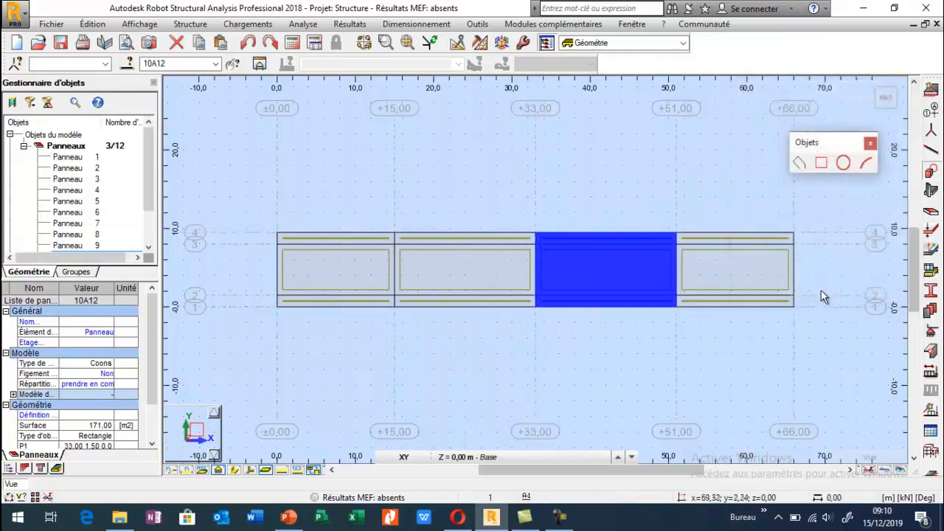
left_click(674, 202)
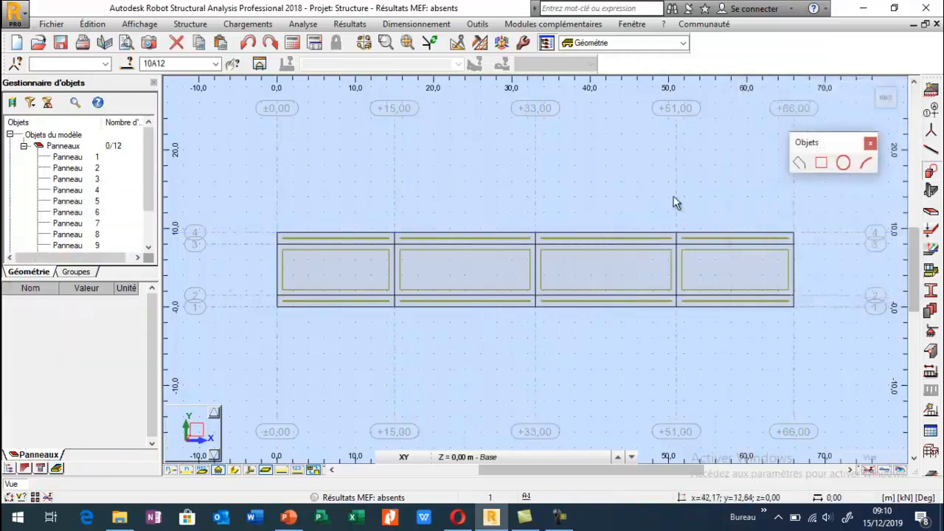
left_click(870, 144)
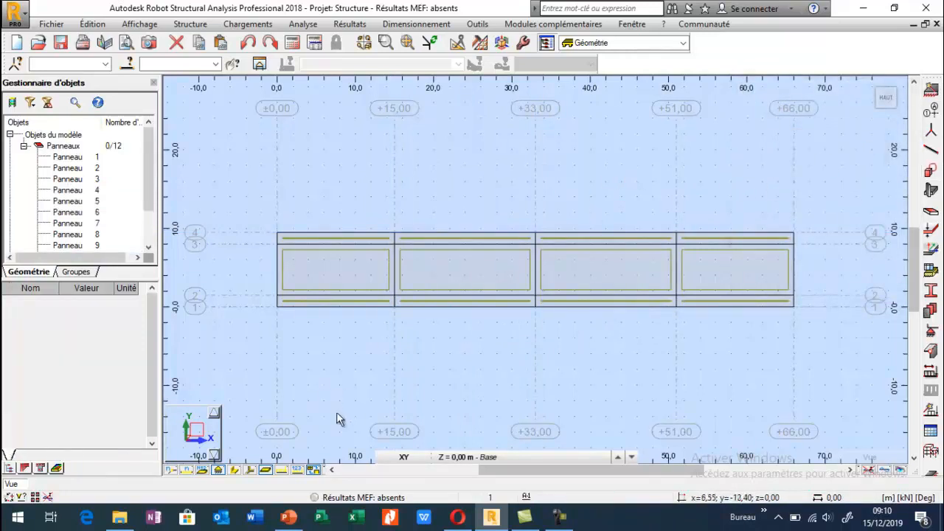
- Show the deck in 3D and add nodes at its +66,00 end, at (66; 1,50) and (66; 8)
left_click(403, 456)
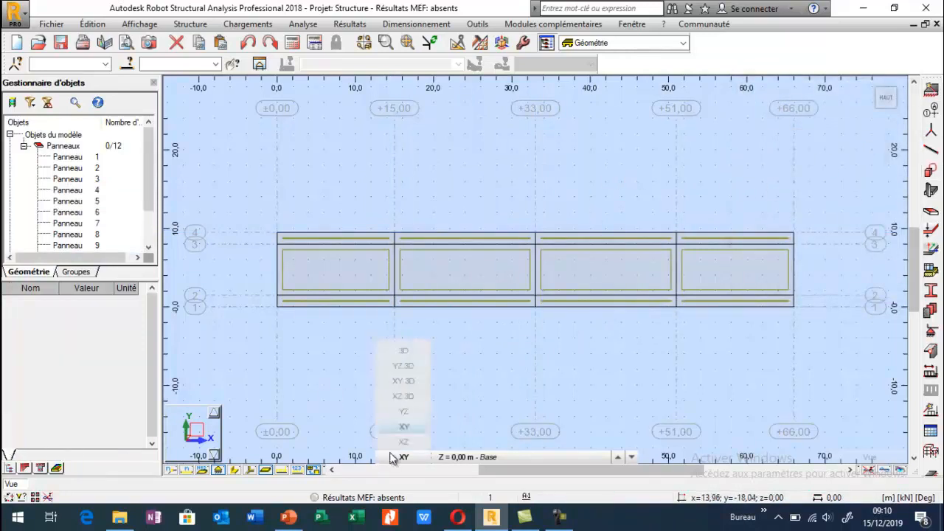
left_click(403, 352)
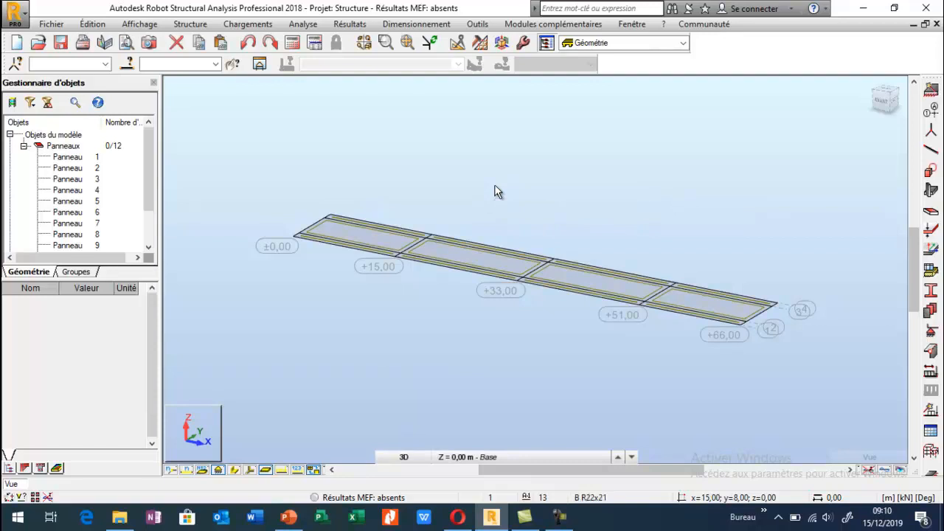
left_click(931, 116)
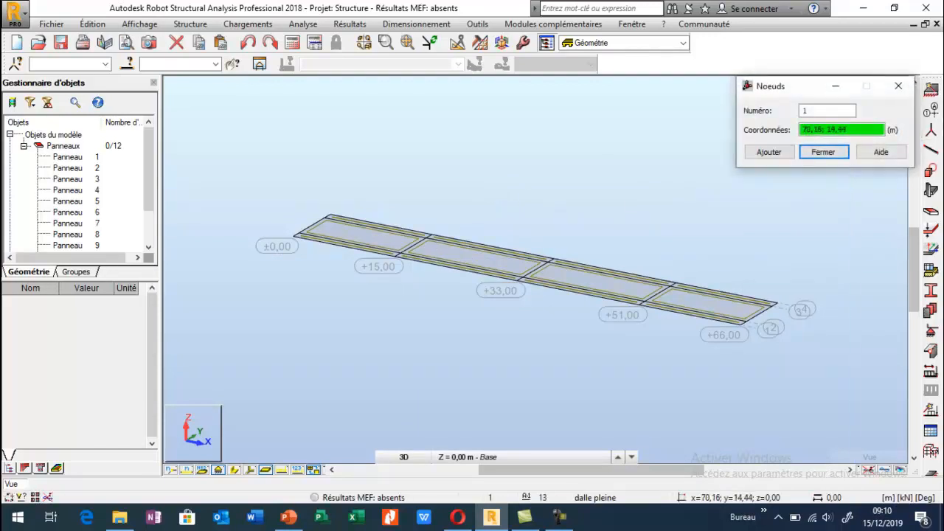
scroll(709, 306, "up", 4)
left_click(714, 302)
left_click(792, 257)
left_click(823, 152)
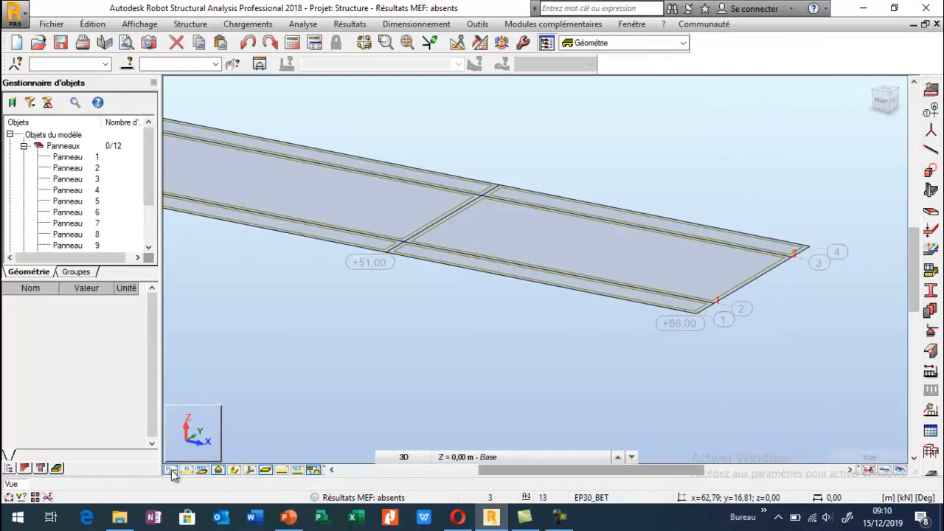
- Copy the node at (66; 1,50) by a translation of 0.5 m along Y
scroll(776, 308, "up", 3)
left_click_drag(624, 289, 698, 337)
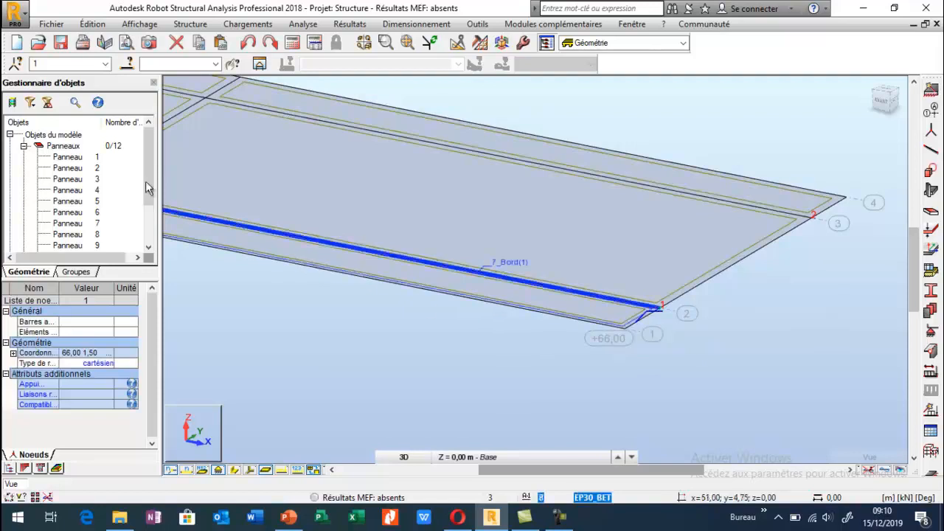
left_click(455, 313)
left_click_drag(651, 297, 669, 322)
left_click(92, 23)
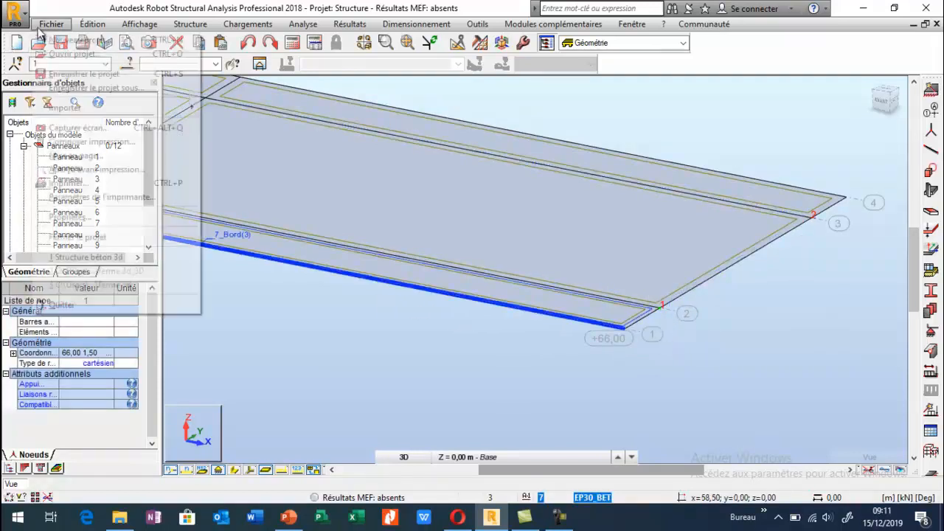
mouse_move(131, 197)
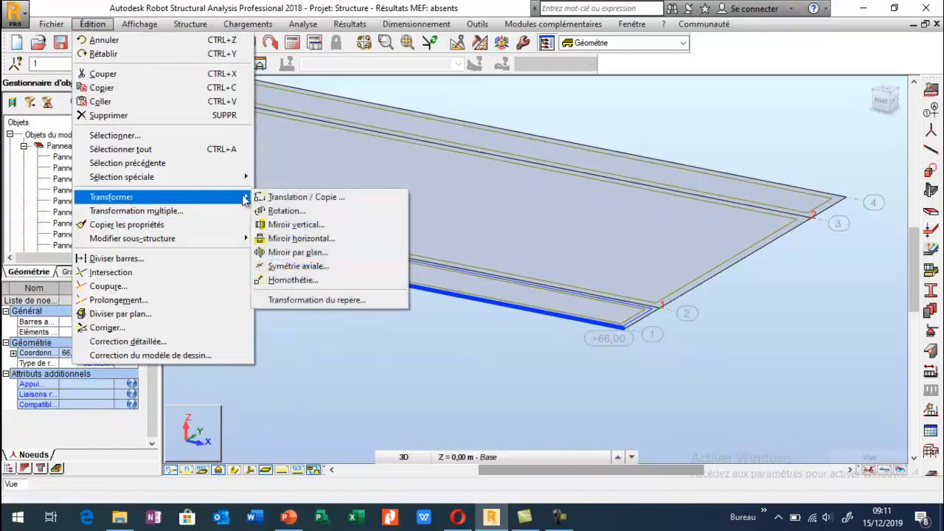
left_click(310, 197)
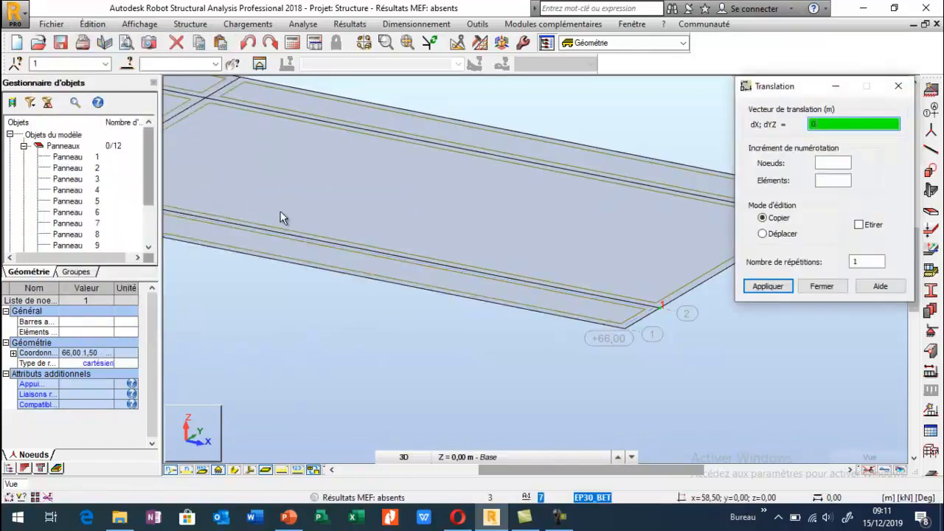
type("0 0.5")
key("Return")
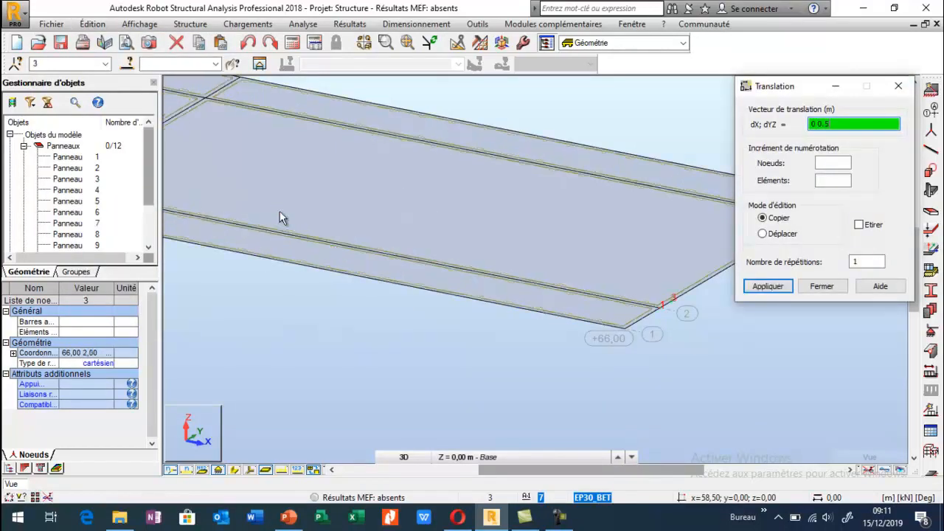
- Copy the node at (66; 8) by a translation of -0.5 m along Y and close the translation definition
left_click_drag(794, 87, 427, 104)
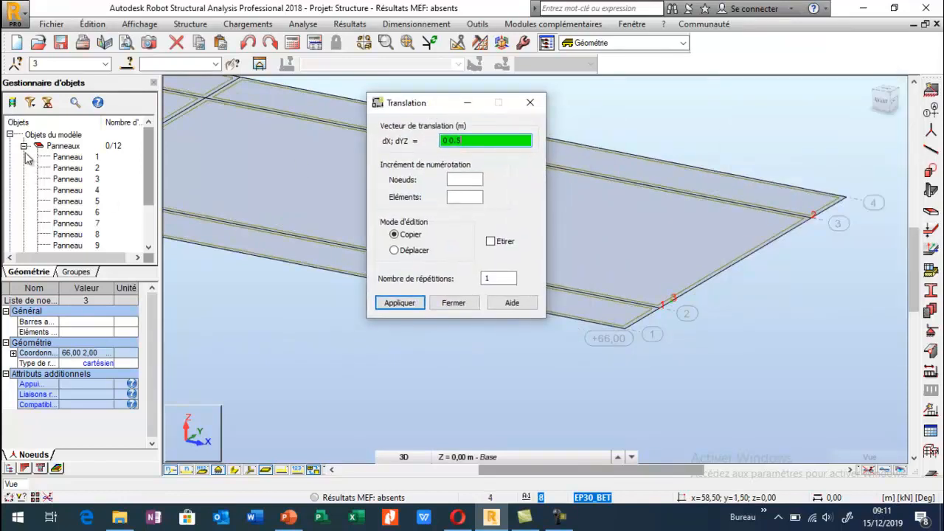
left_click(24, 146)
left_click(24, 157)
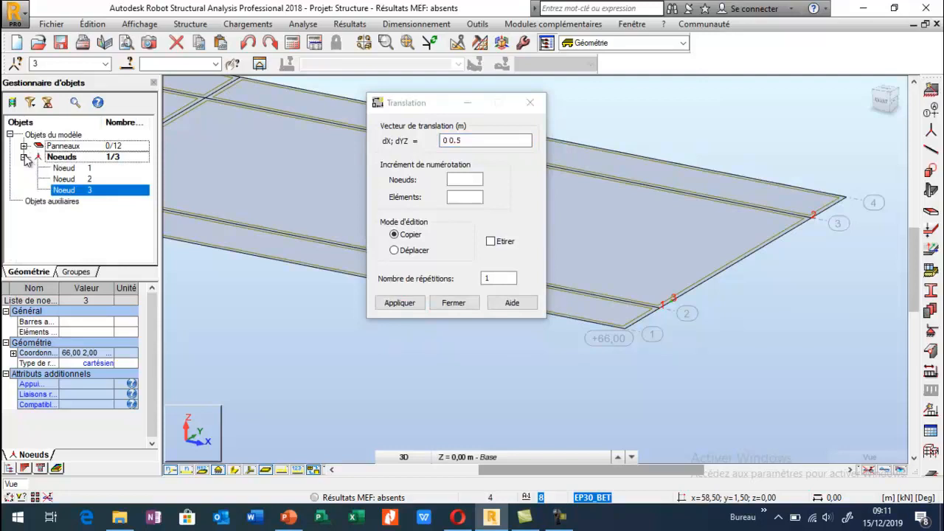
left_click(70, 181)
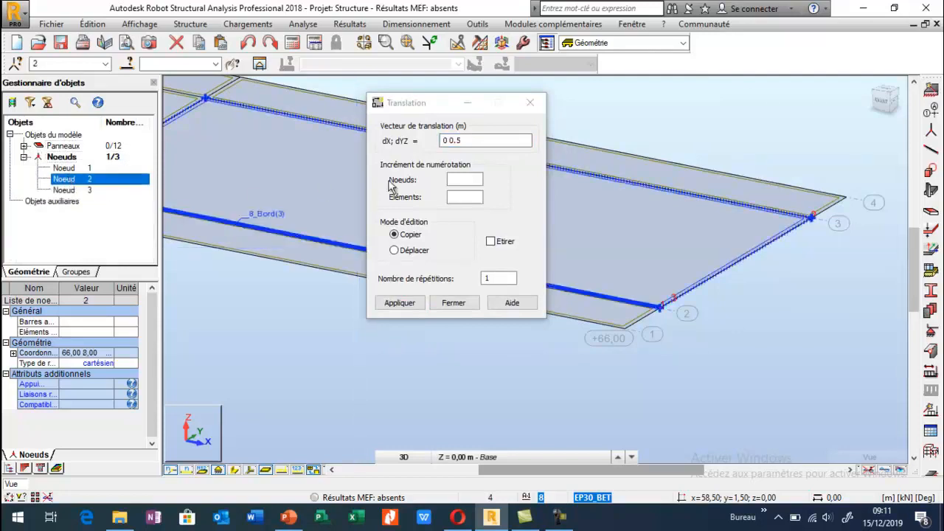
left_click(472, 141)
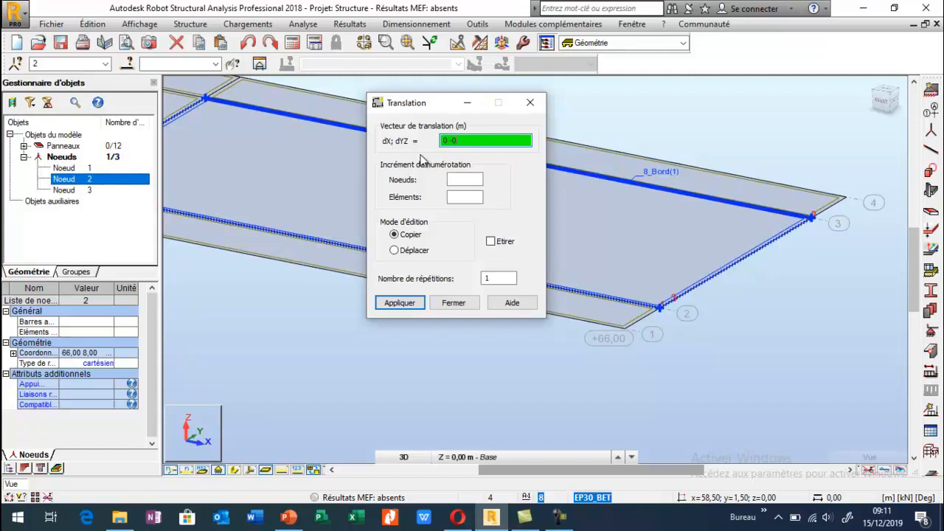
key("Return")
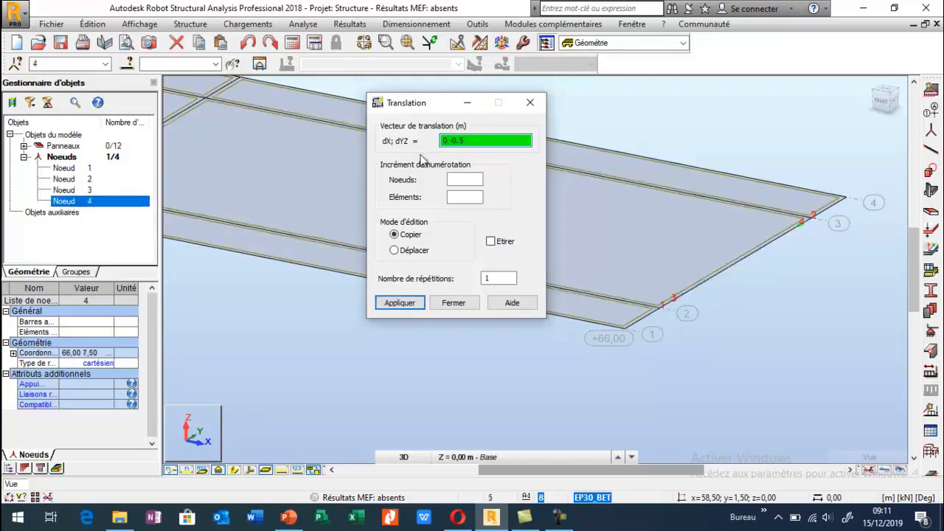
left_click(530, 103)
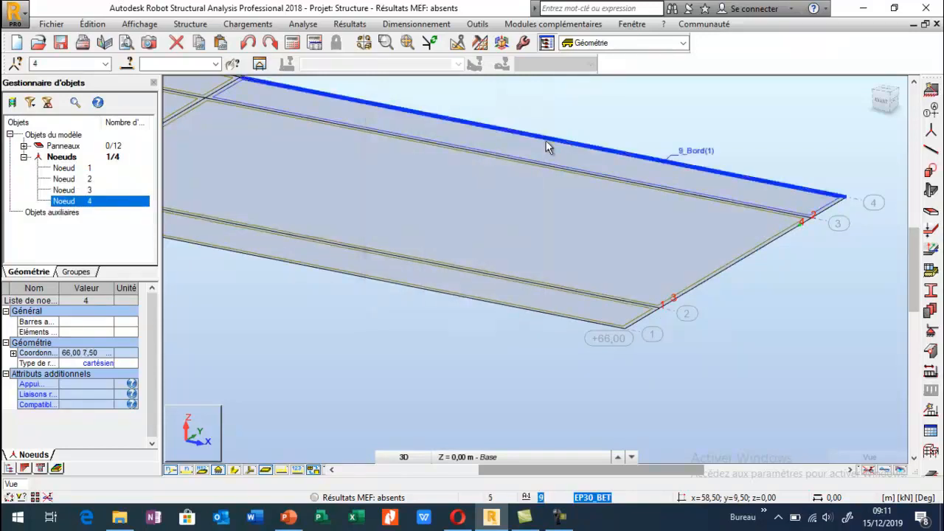
- Start a new rigid nodal support definition and name it appuis pont dalle
left_click(843, 351)
left_click(931, 332)
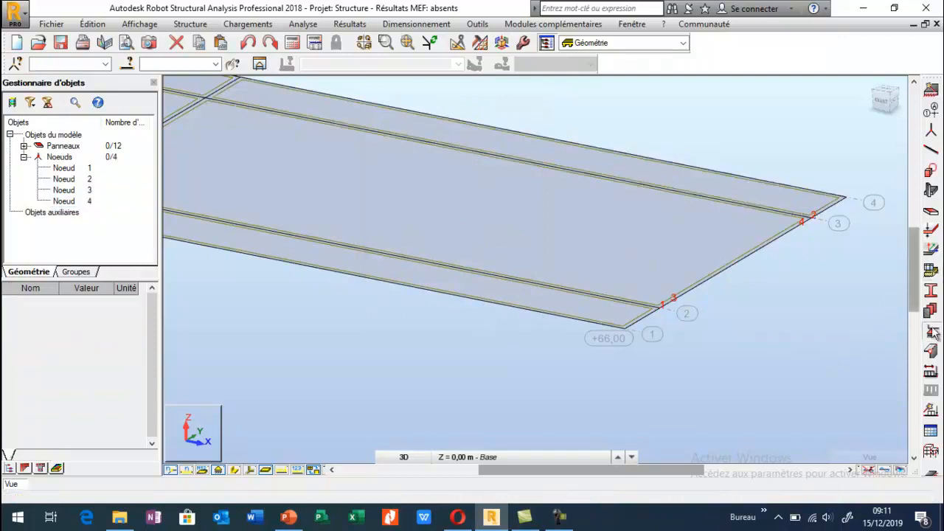
left_click_drag(571, 86, 276, 127)
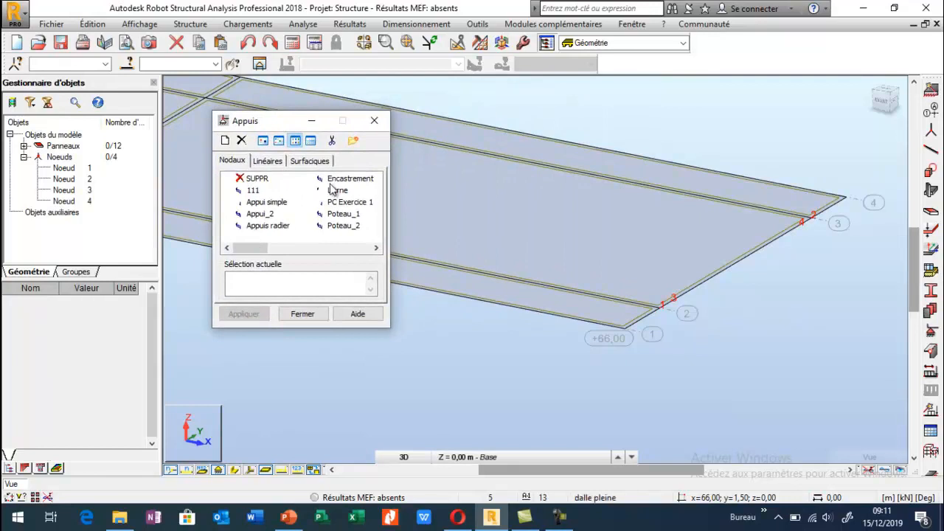
left_click(225, 140)
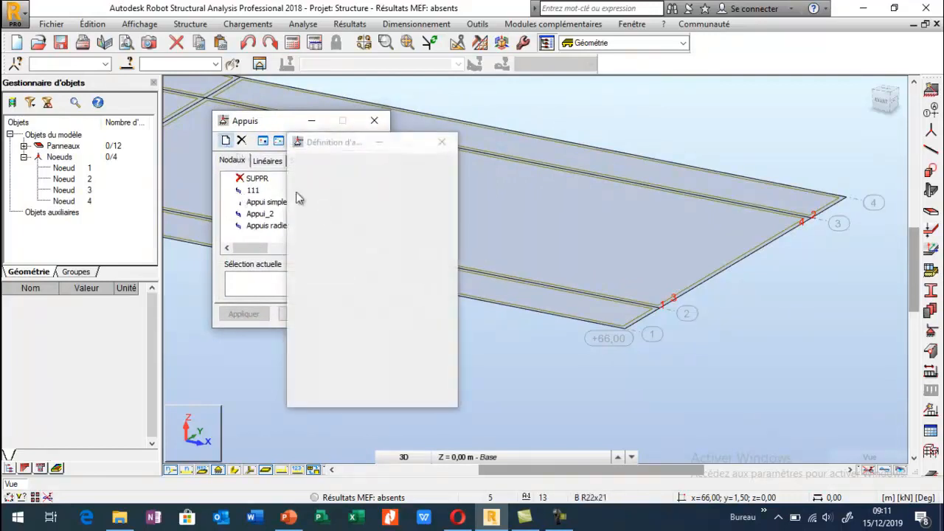
left_click_drag(351, 144, 241, 129)
left_click_drag(274, 180, 237, 187)
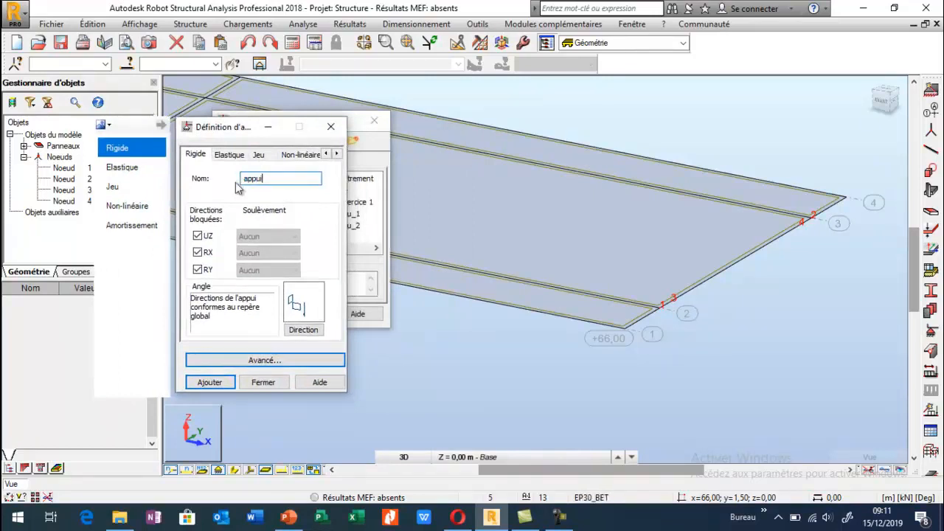
type("appuis pont dalle")
- Define the support as a rectangular column (poteau) with dimension a = 60 cm and add it to the nodal supports
left_click(252, 360)
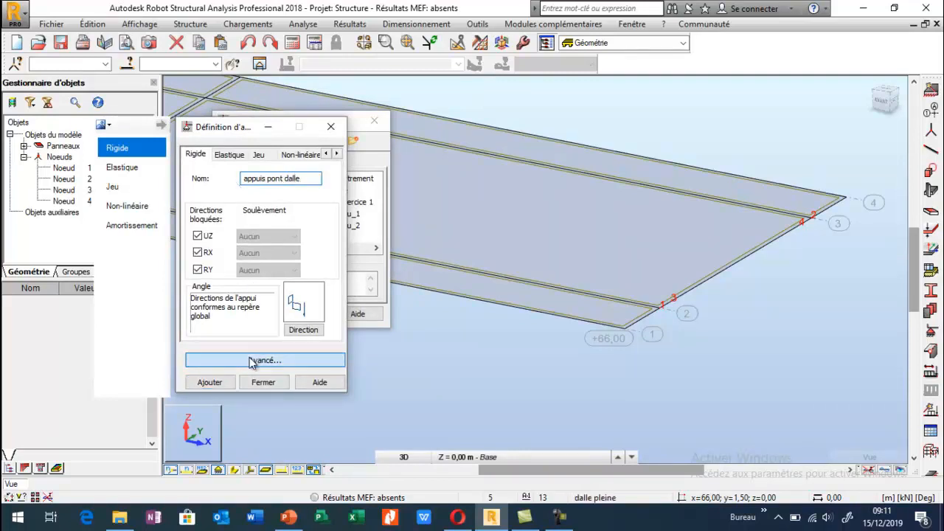
left_click(143, 165)
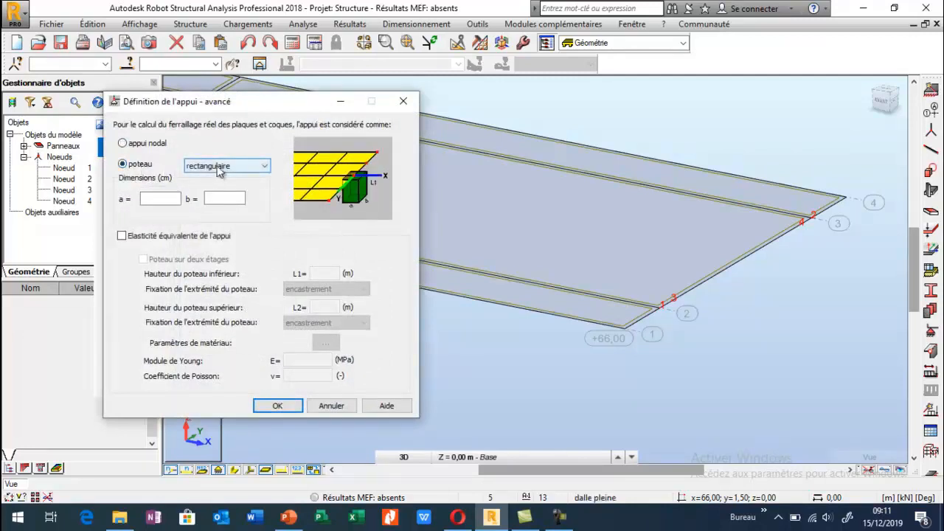
left_click(219, 169)
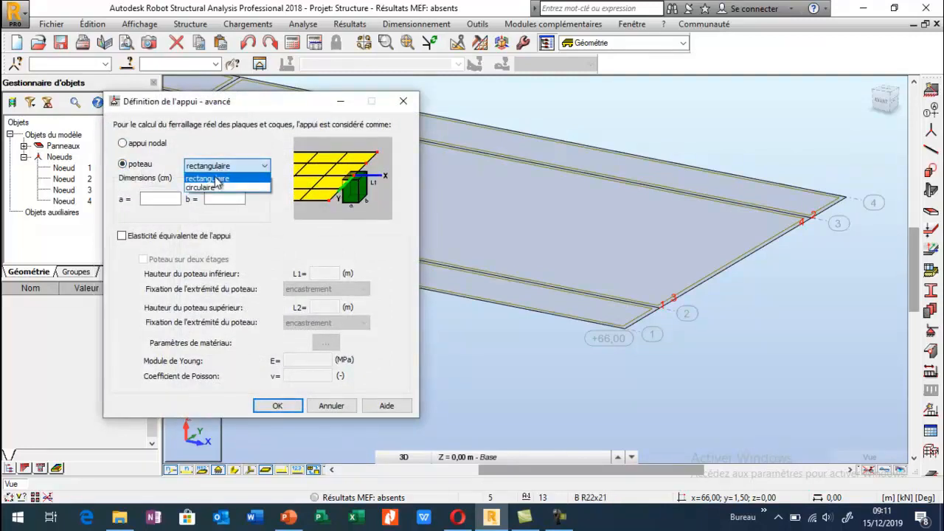
left_click(216, 179)
left_click(174, 195)
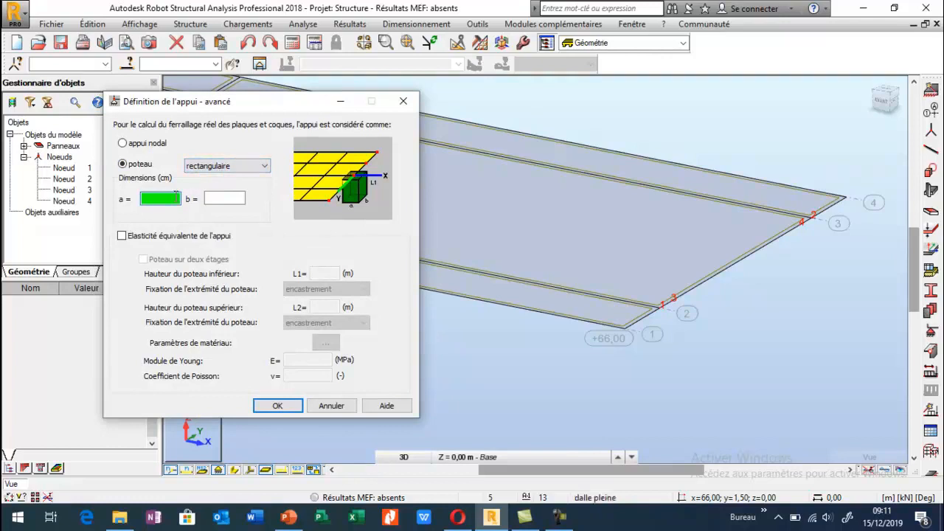
key("Tab")
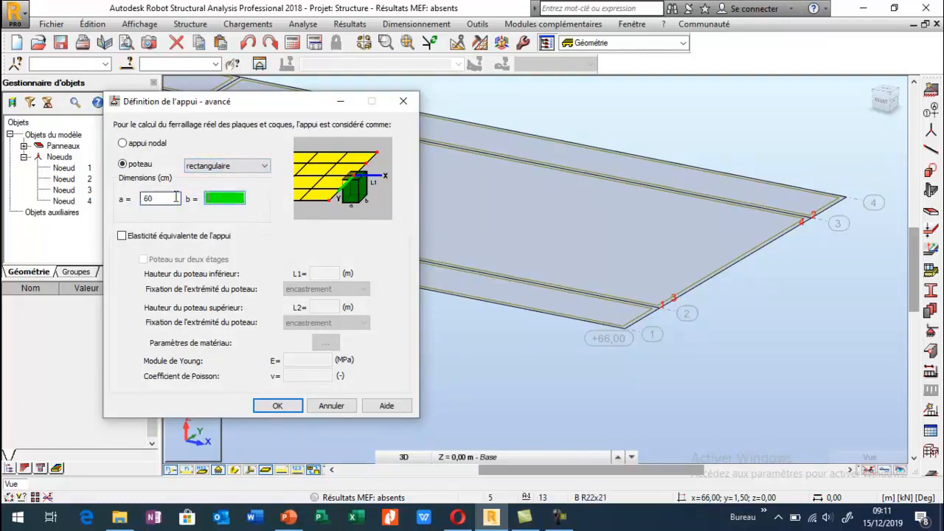
left_click(277, 406)
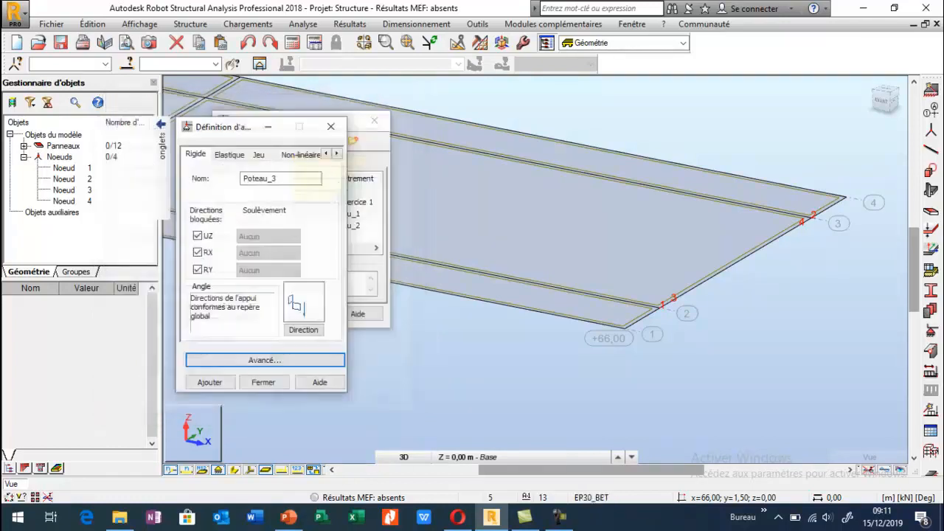
left_click(217, 384)
left_click(262, 382)
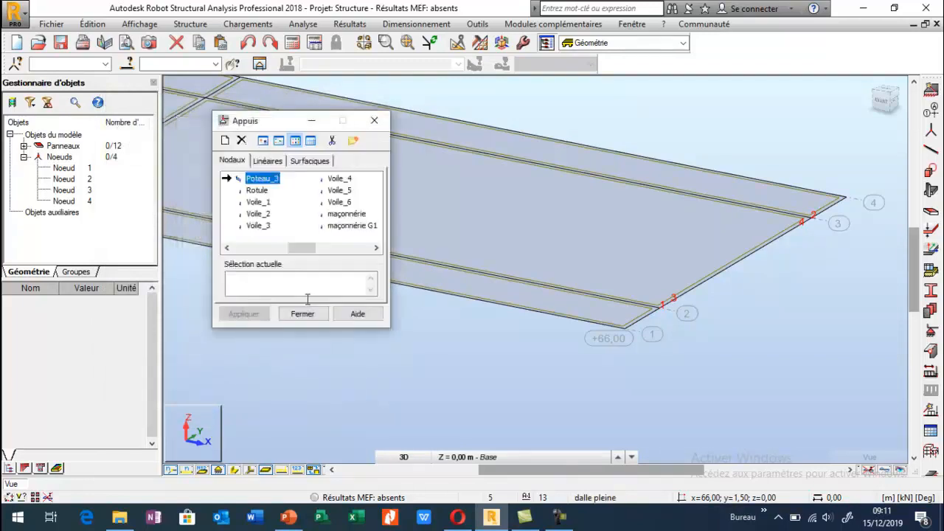
- Reopen the Poteau_3 nodal support, check its 60 x 60 cm rectangular column setting, and add it under the name appuis pont dalle
left_click_drag(301, 249, 269, 247)
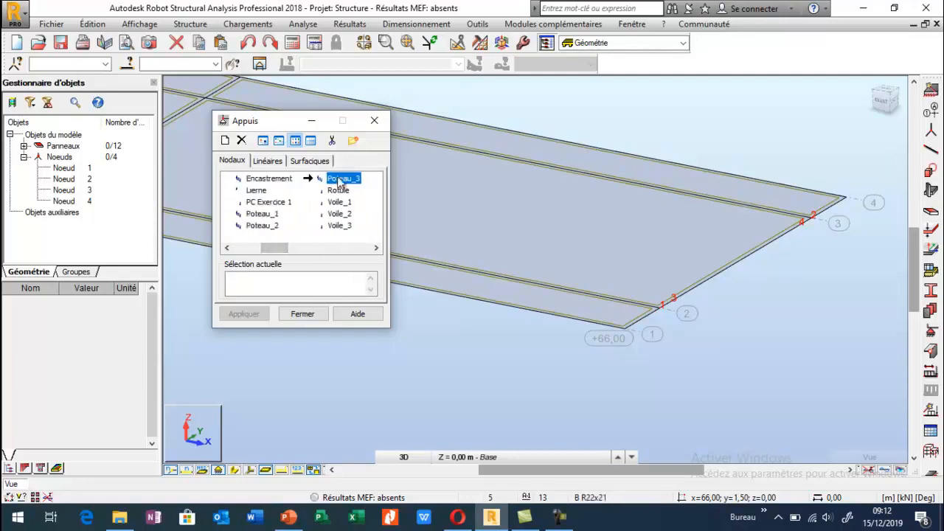
double_click(342, 179)
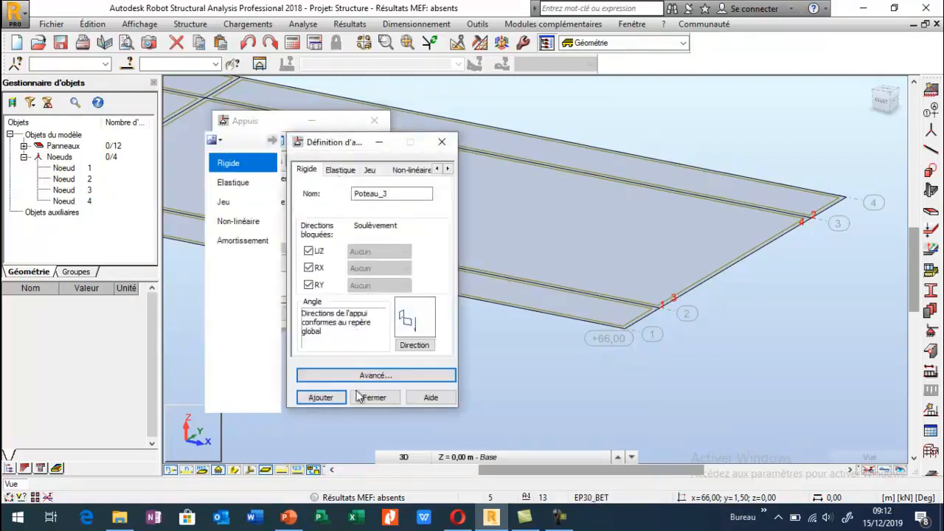
left_click(362, 375)
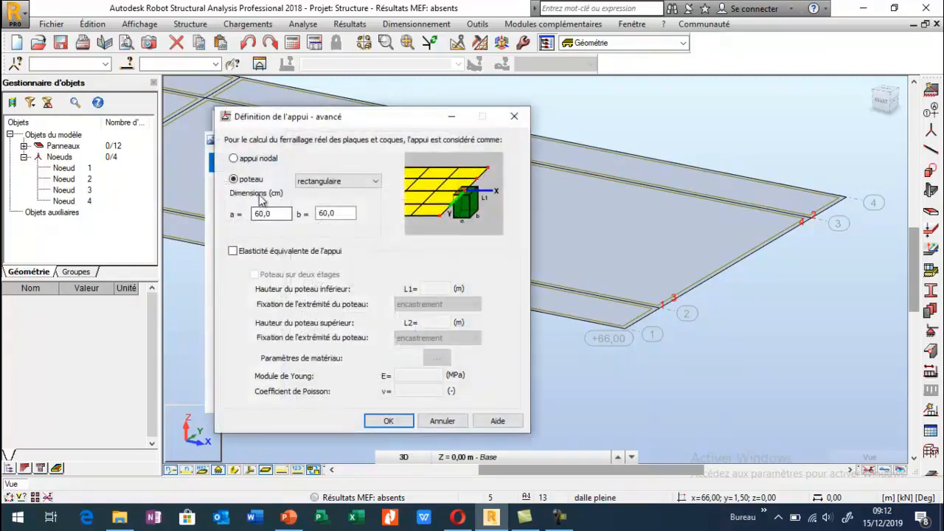
key("Return")
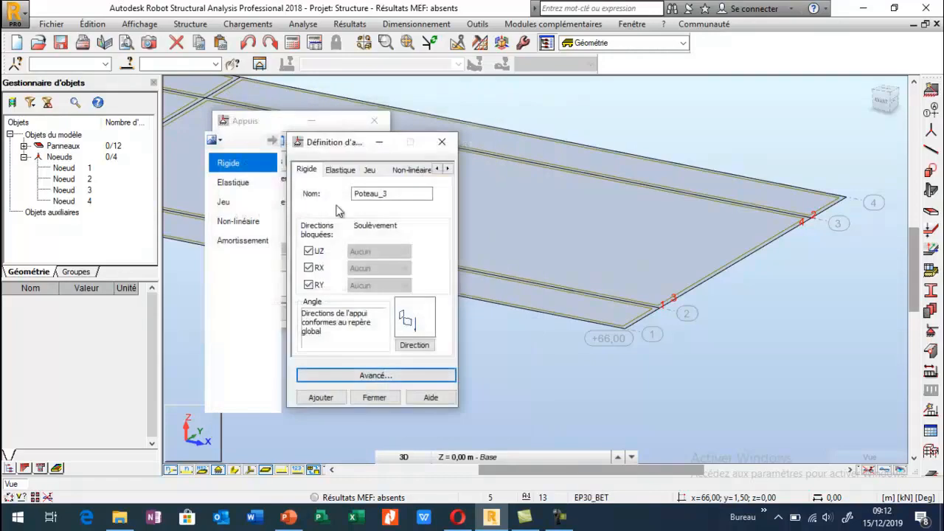
left_click_drag(394, 194, 344, 194)
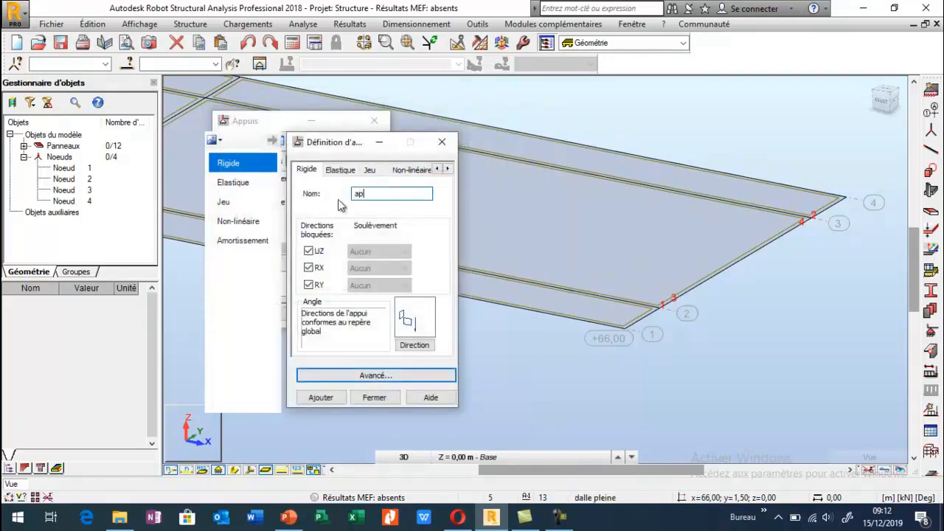
type("appuis pont dalle")
left_click(317, 399)
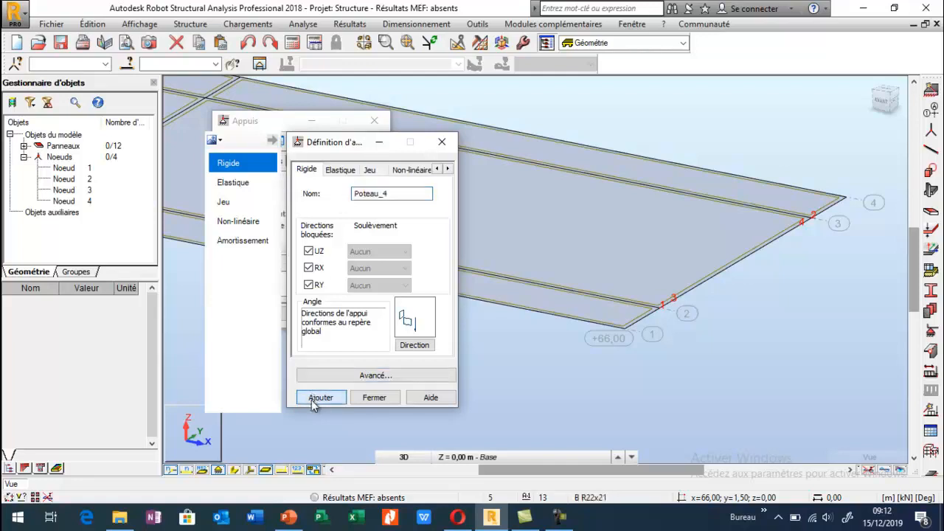
left_click(374, 398)
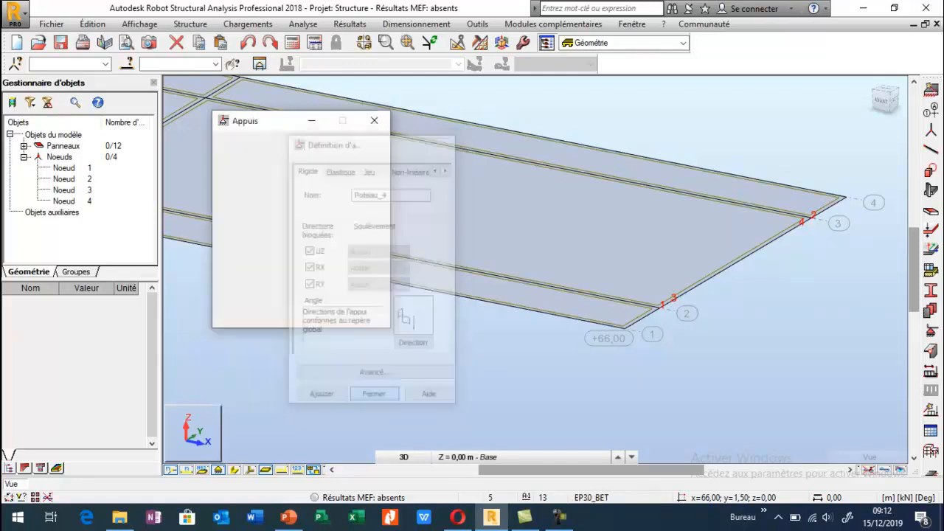
- Assign the appuis pont dalle support to the nodes at (66; 2) and (66; 7,50), and close the support definitions
left_click(670, 302)
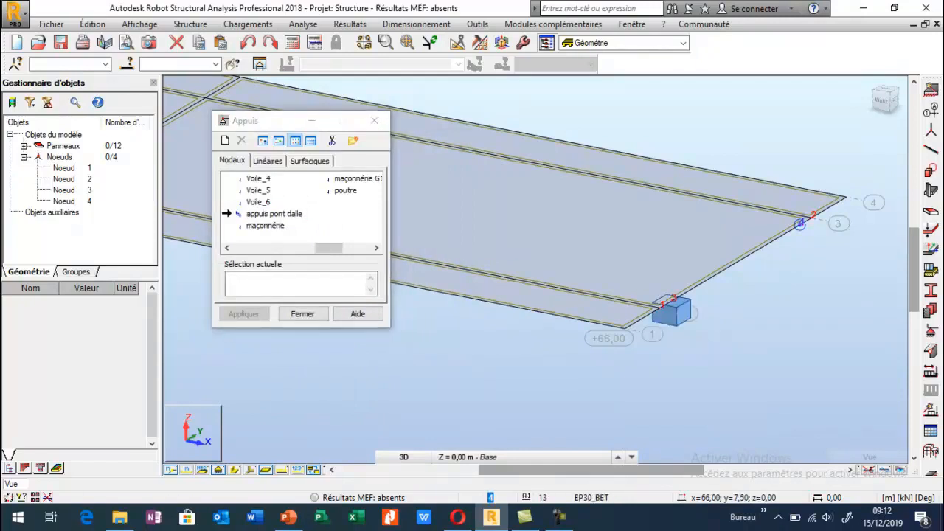
left_click(800, 224)
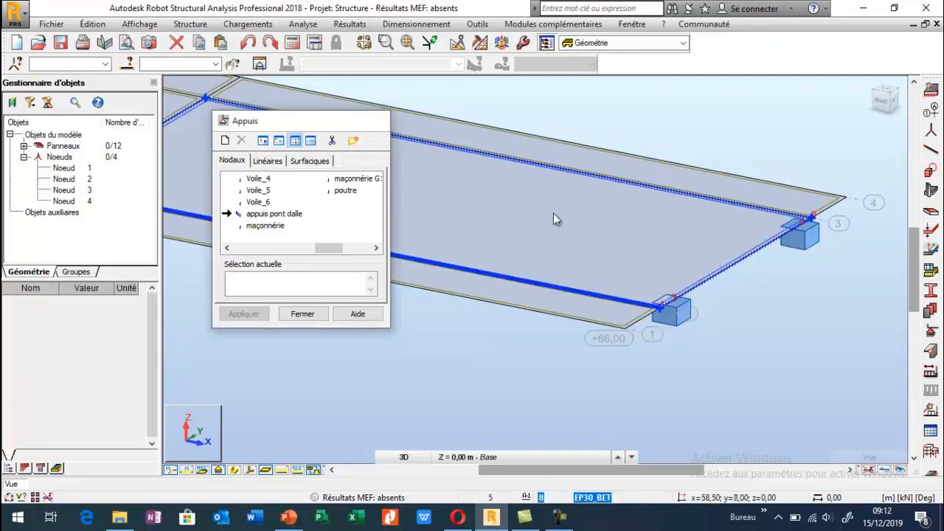
key("Escape")
- Select the two supported nodes at x = 66 m and copy them once by a translation of -15 m along X
scroll(668, 233, "down", 6)
scroll(633, 261, "up", 3)
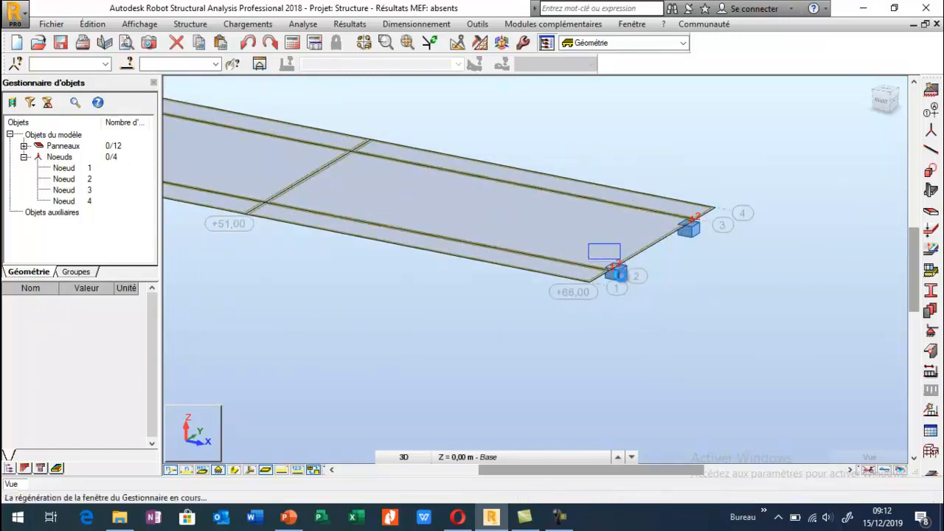
scroll(608, 258, "up", 2)
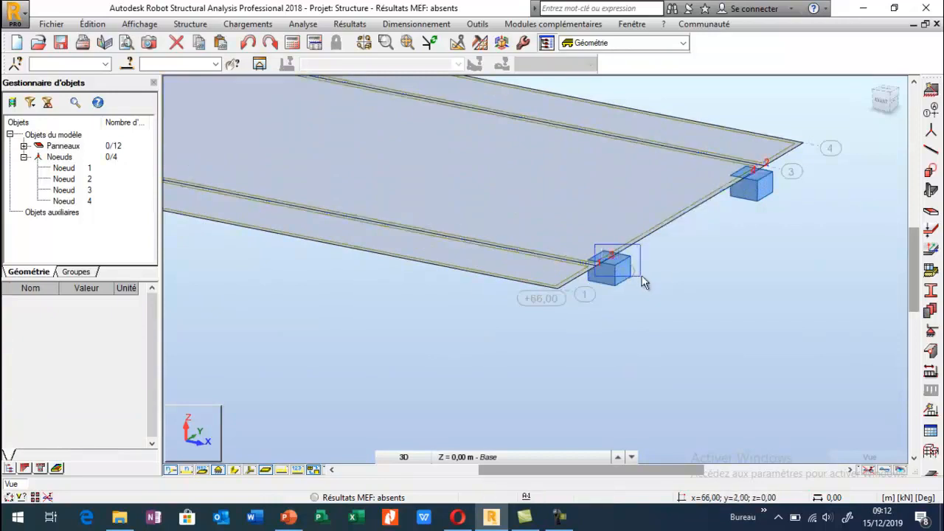
left_click(627, 269)
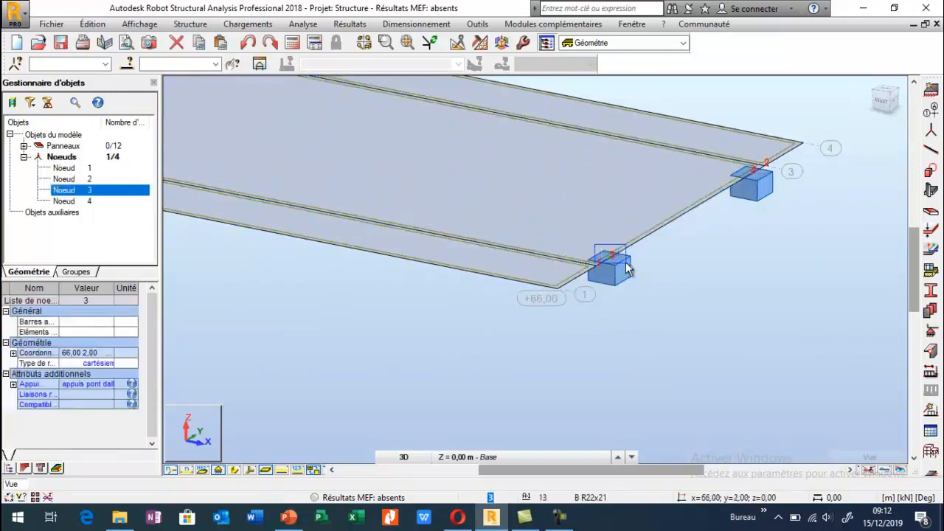
left_click(756, 193, "ctrl")
scroll(830, 345, "down", 2)
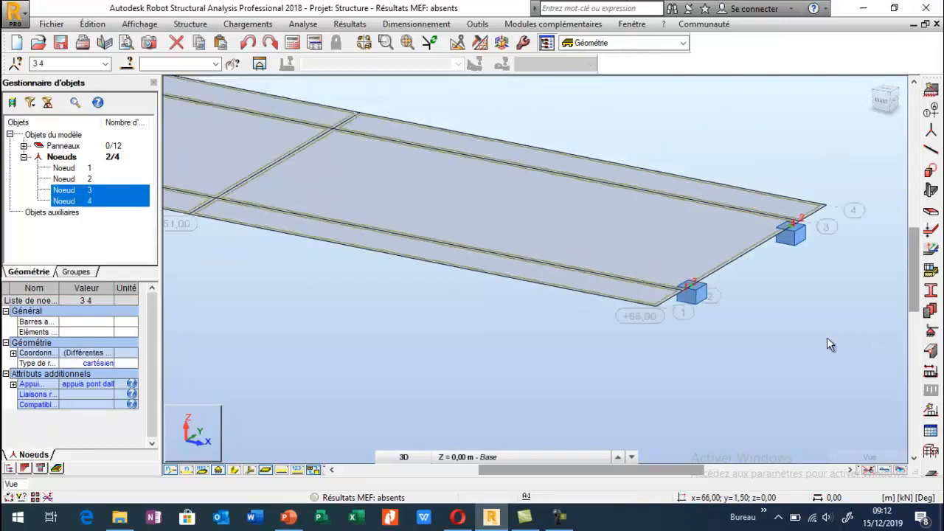
scroll(827, 345, "down", 5)
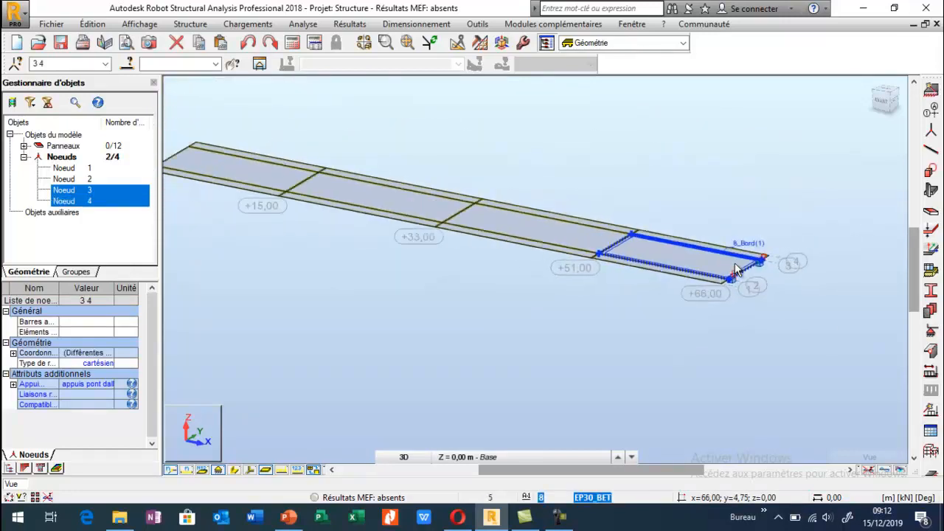
scroll(738, 270, "down", 1)
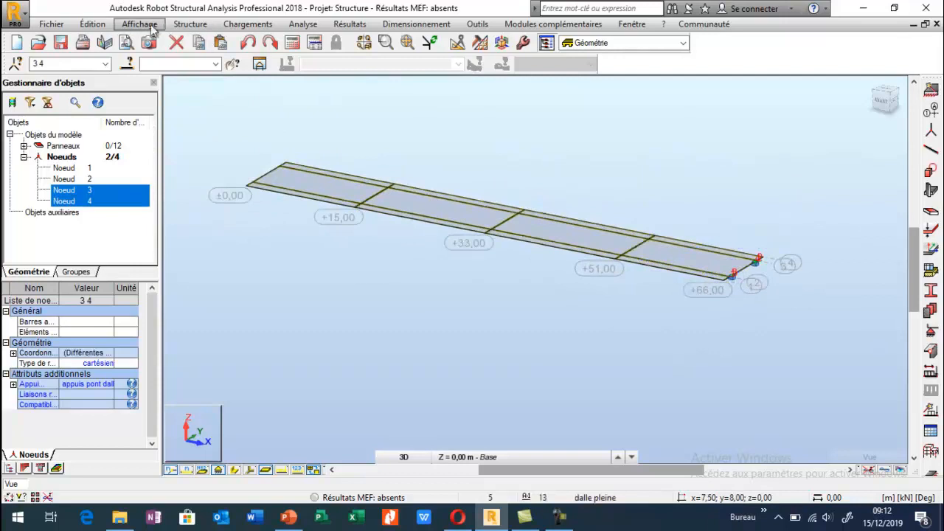
left_click(94, 25)
mouse_move(115, 199)
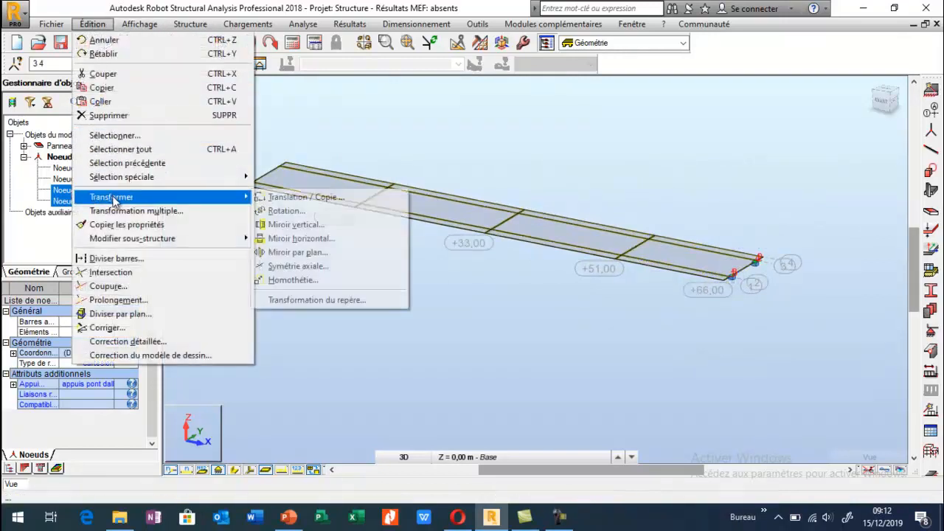
left_click(279, 199)
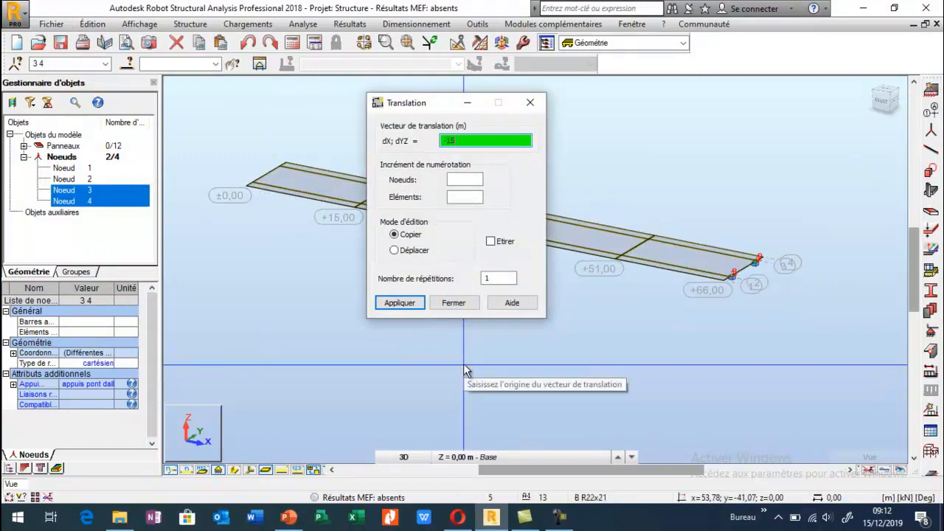
key("Return")
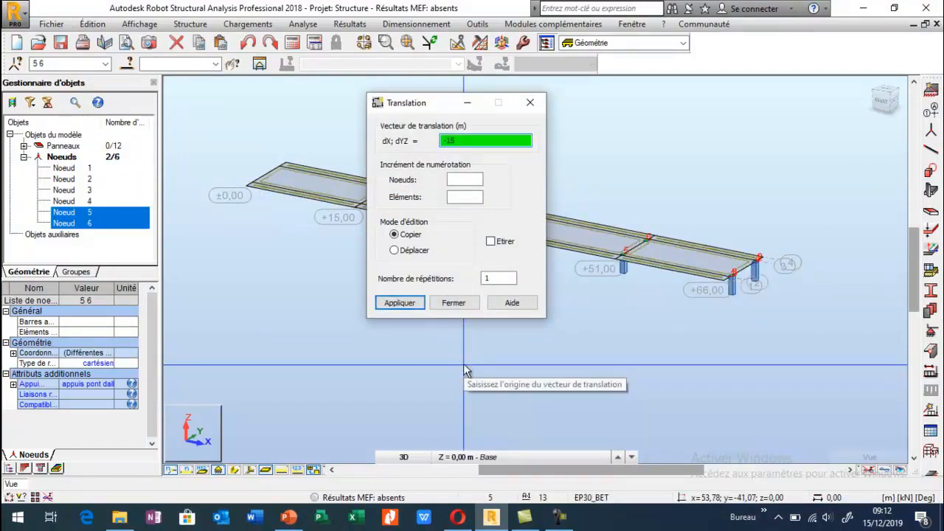
- Copy the two supported nodes at x = 51 m by a translation of -18 m along X with 2 repetitions
left_click_drag(425, 103, 219, 237)
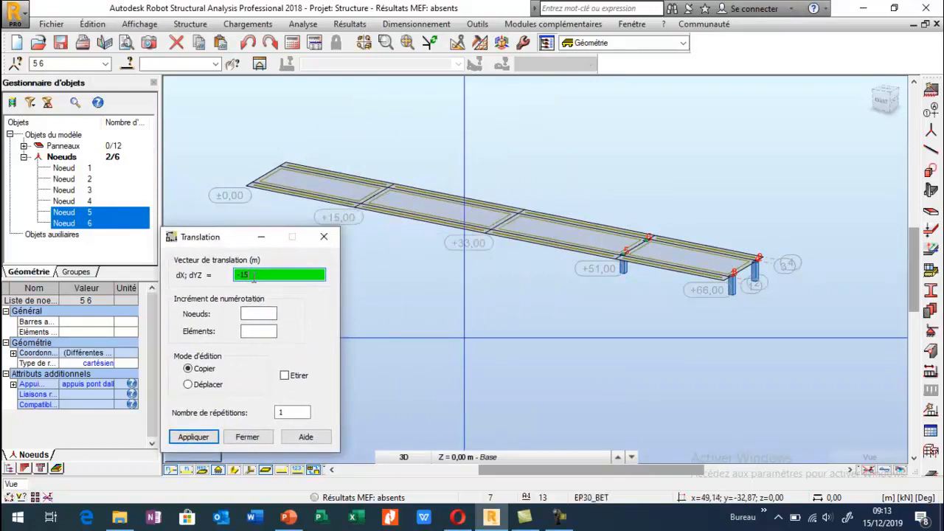
left_click(282, 411)
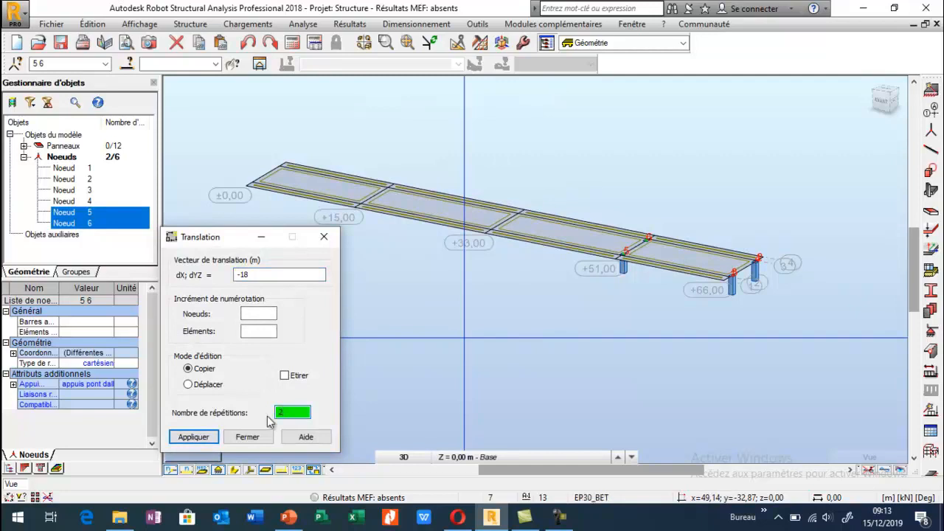
left_click(188, 437)
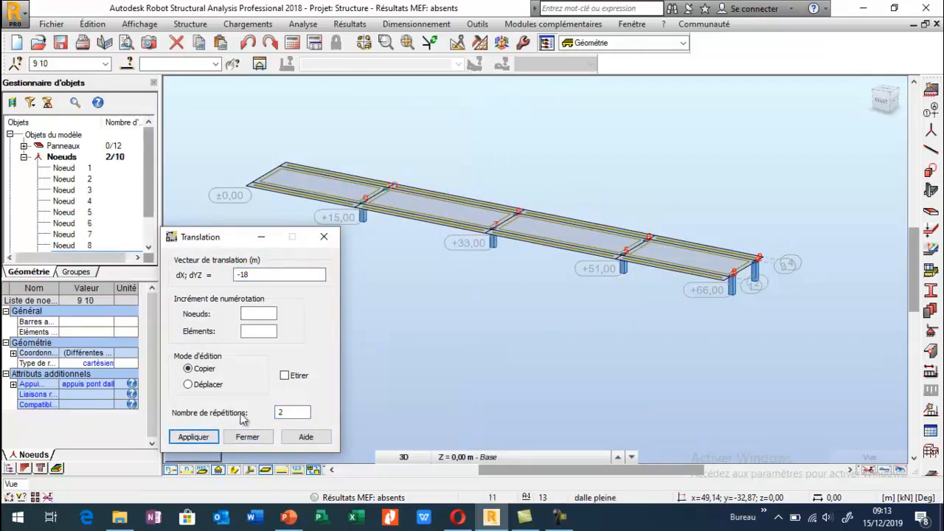
- Copy the two supported nodes at x = 15 m by -15 m along X with 1 repetition, and close the translation definition
left_click(265, 274)
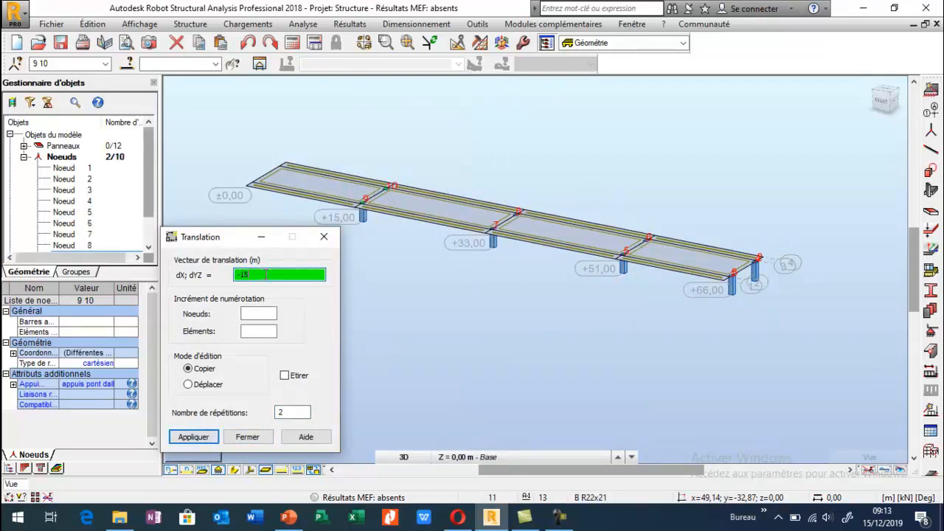
left_click(280, 413)
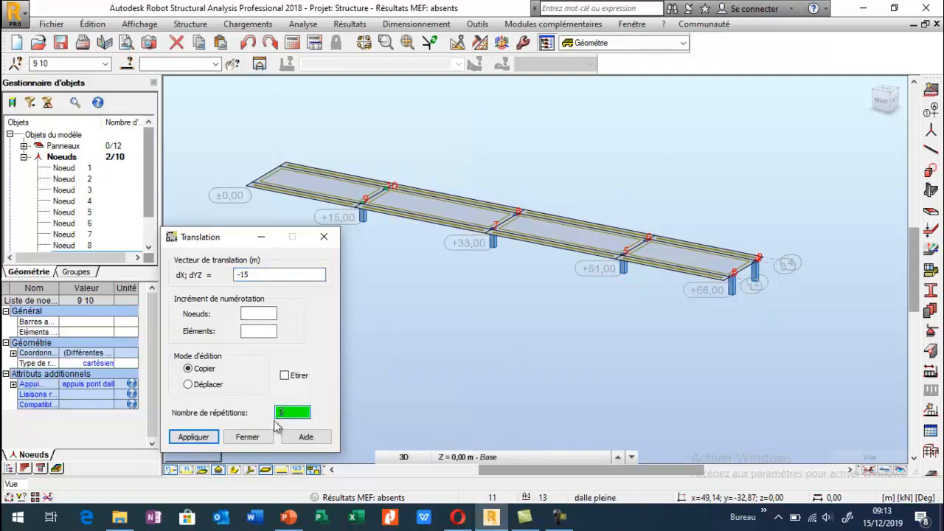
left_click(211, 438)
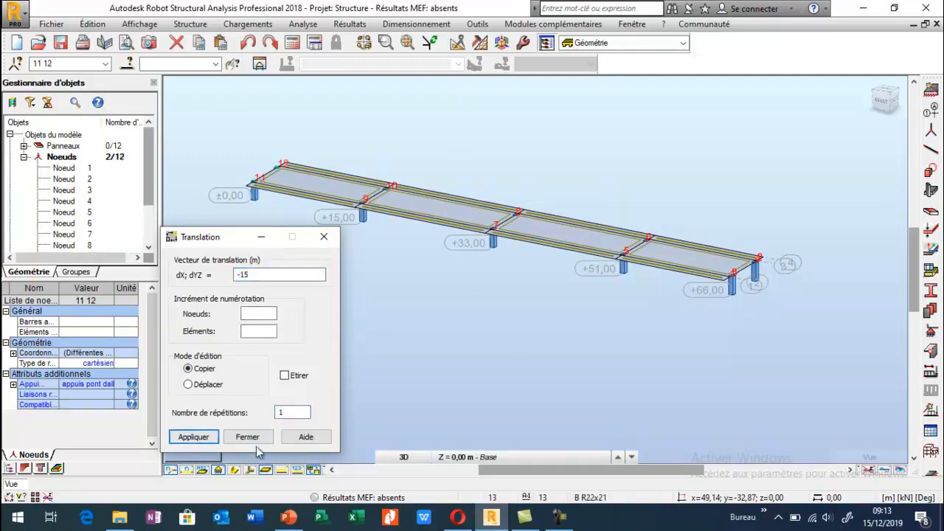
left_click(248, 437)
left_click(391, 361)
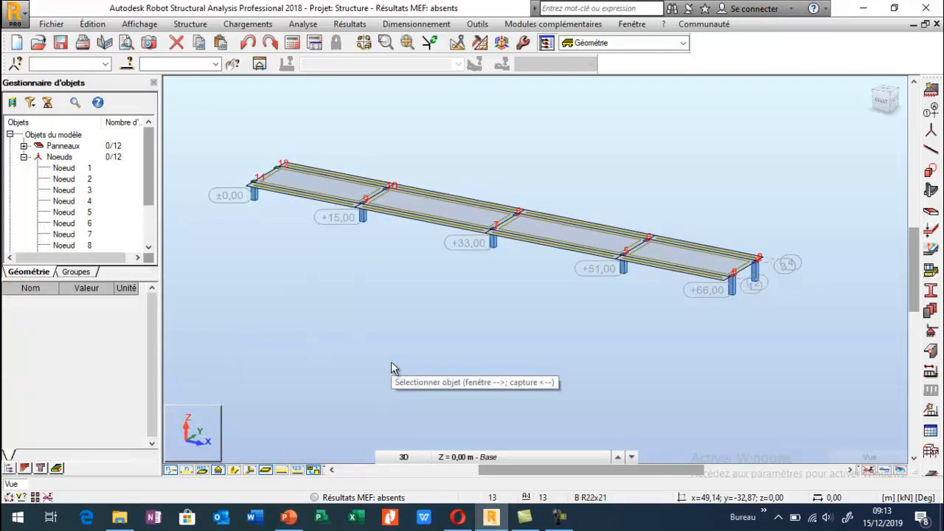
- Turn on the display of panel thicknesses, inspect the deck end at x = 66 m, and hide the support symbols
right_click(192, 159)
left_click(182, 303)
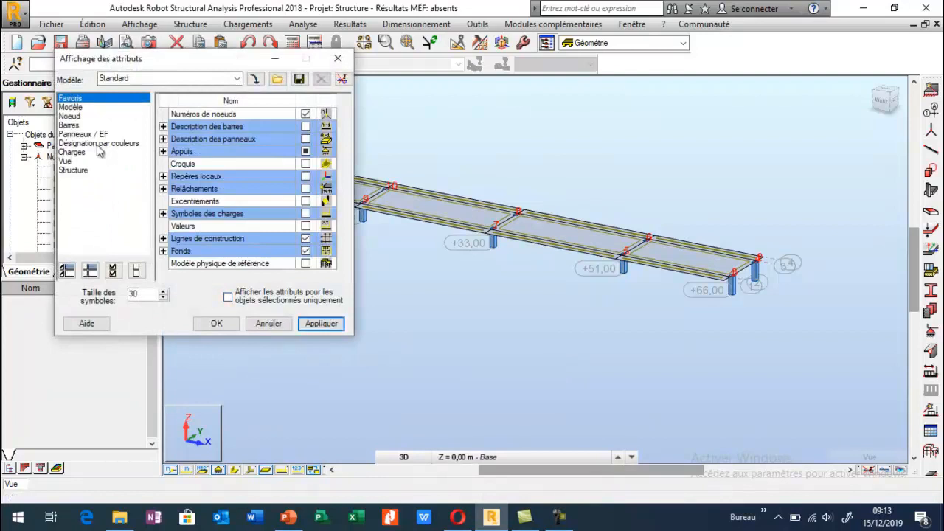
left_click(83, 133)
left_click(305, 152)
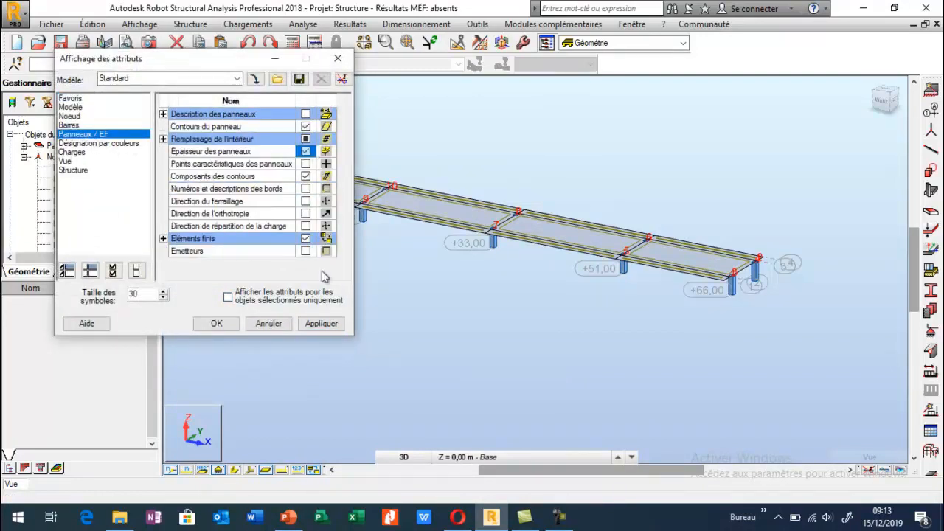
left_click(319, 325)
left_click(216, 325)
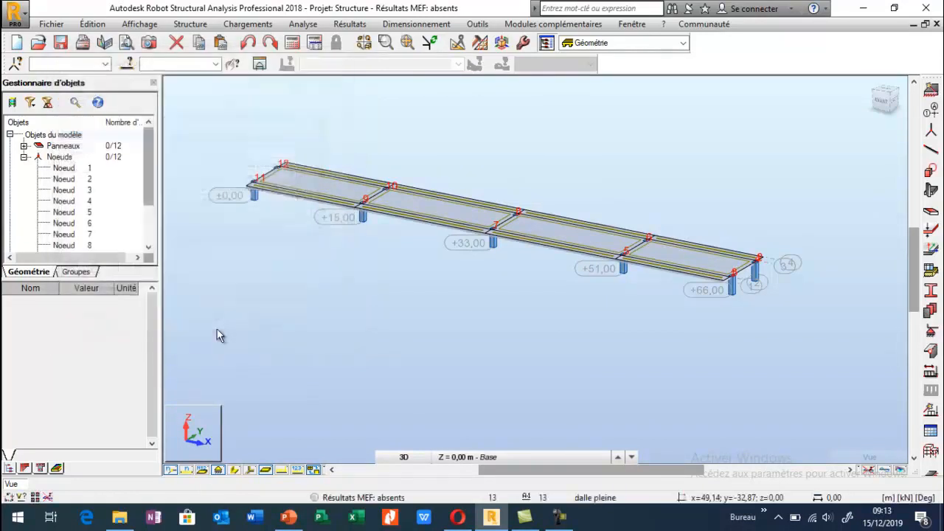
scroll(701, 270, "up", 2)
scroll(700, 270, "up", 5)
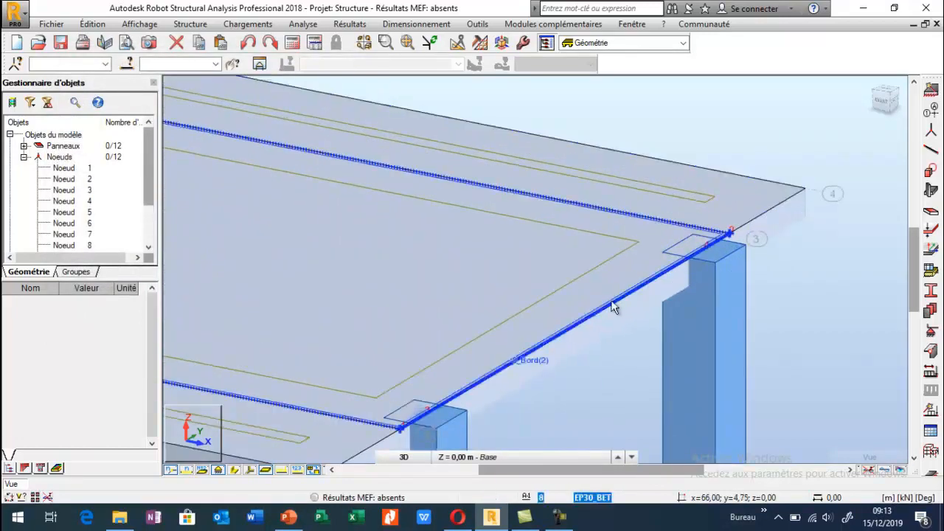
scroll(708, 181, "down", 2)
scroll(705, 236, "down", 1)
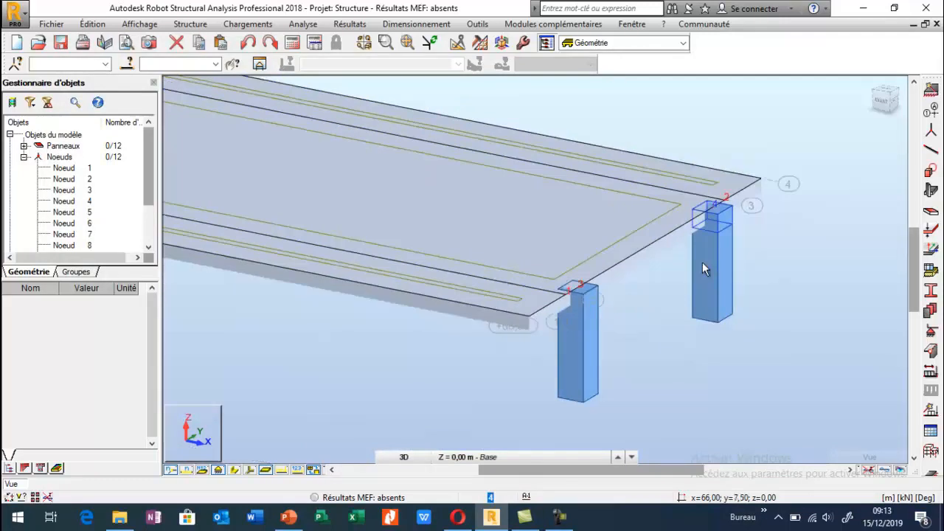
left_click(218, 472)
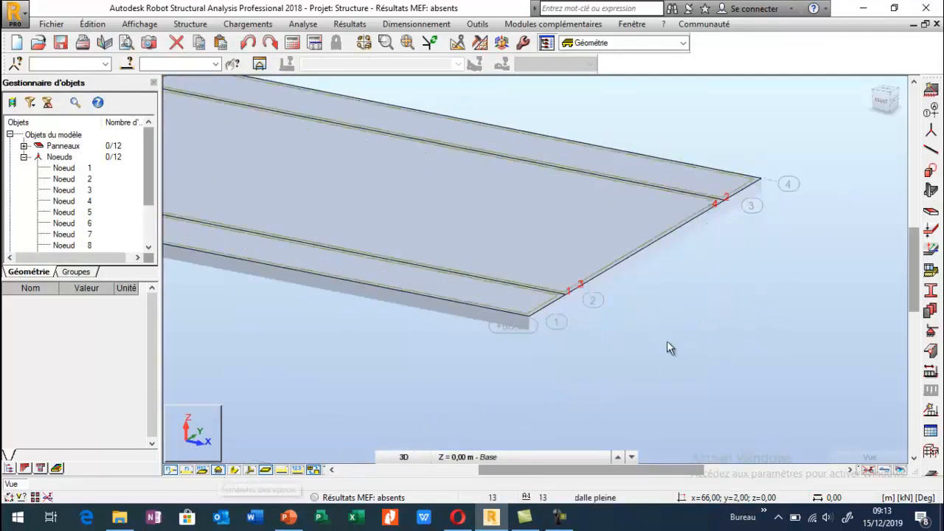
- Start a new panel thickness named "Epaisseur 1" that varies by 2 points
left_click(931, 230)
left_click(522, 101)
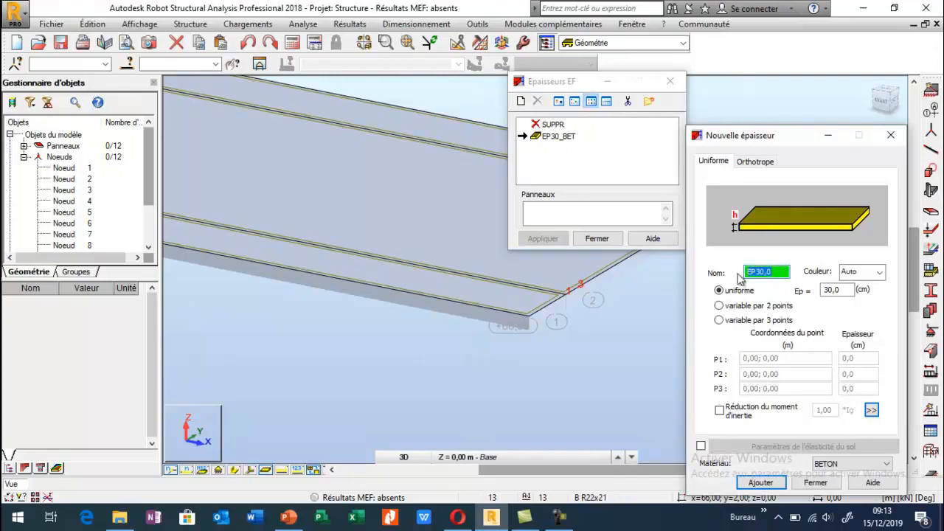
type("Epaisseur 1")
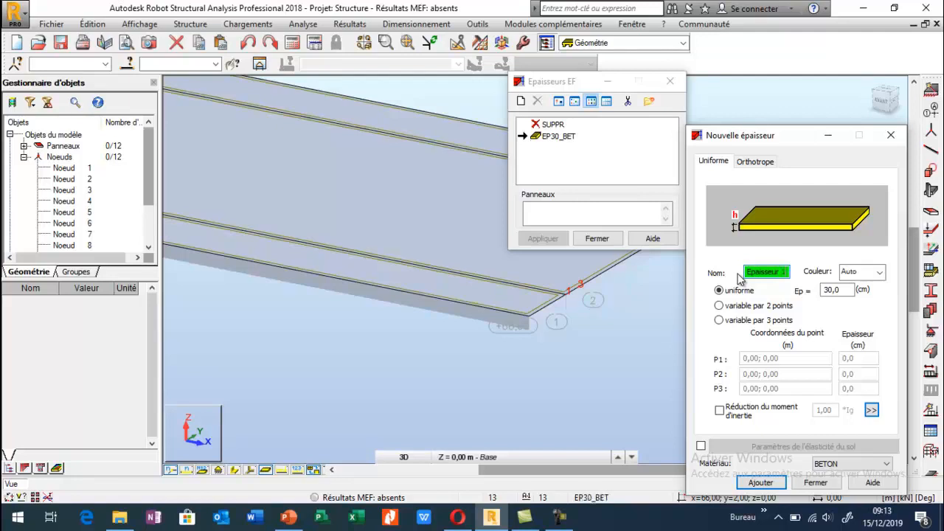
left_click(739, 308)
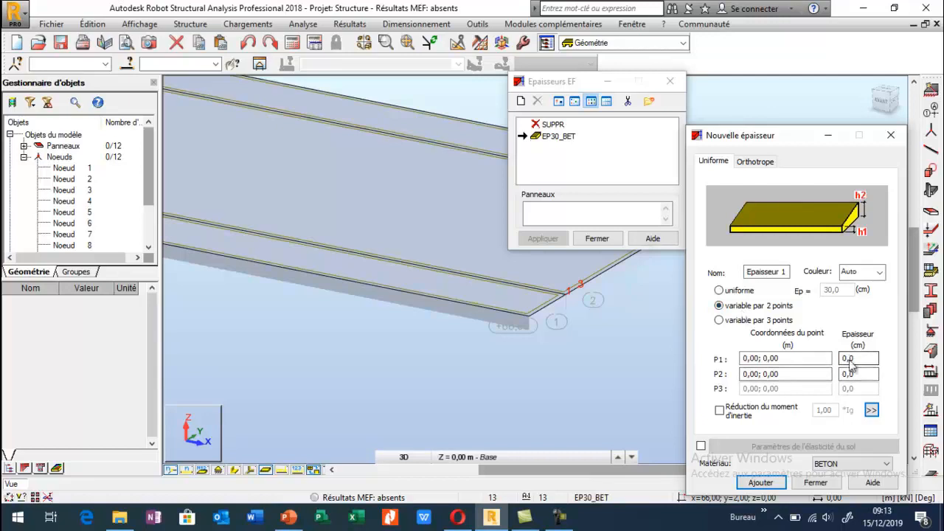
- Define the taper points on the model as P1 at 66,00; 1,50 and P2 at 66,00; 0,00
left_click(786, 358)
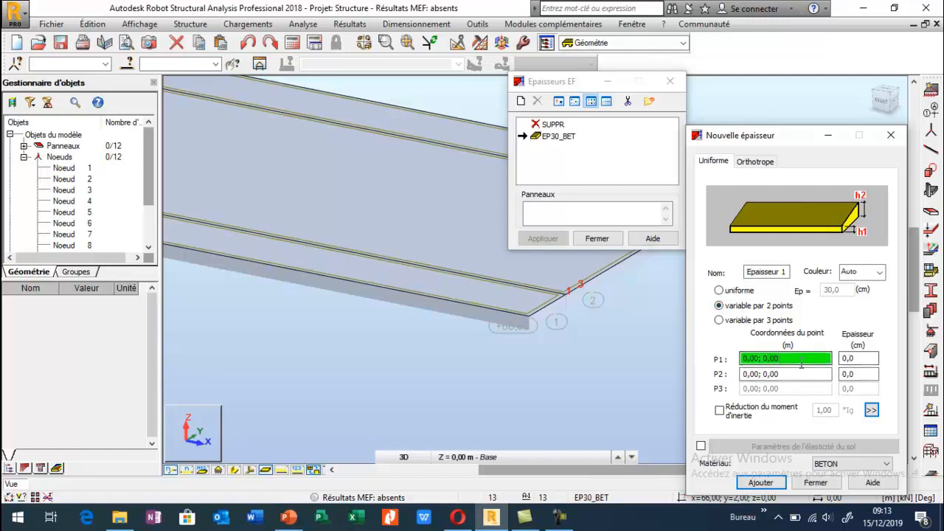
left_click(575, 311)
left_click(853, 357)
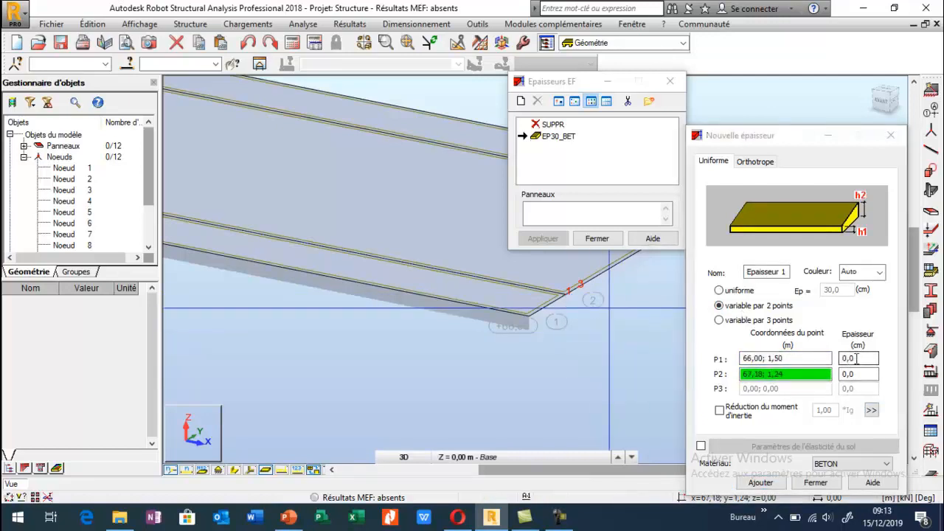
left_click(850, 359)
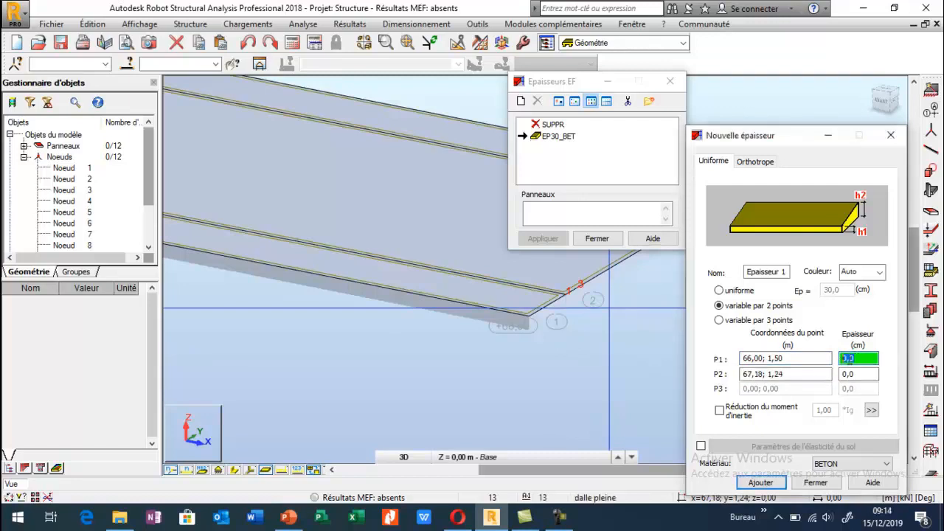
key("BackSpace")
key("BackSpace")
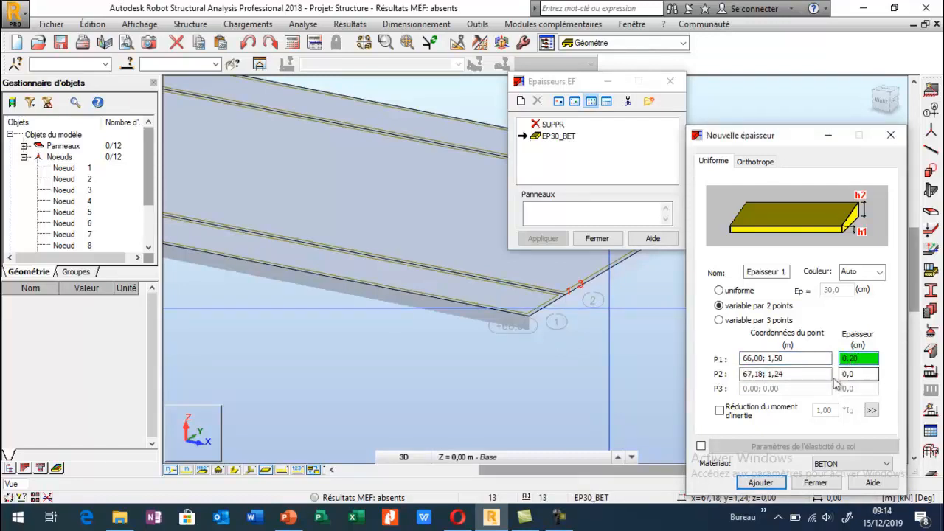
left_click(774, 374)
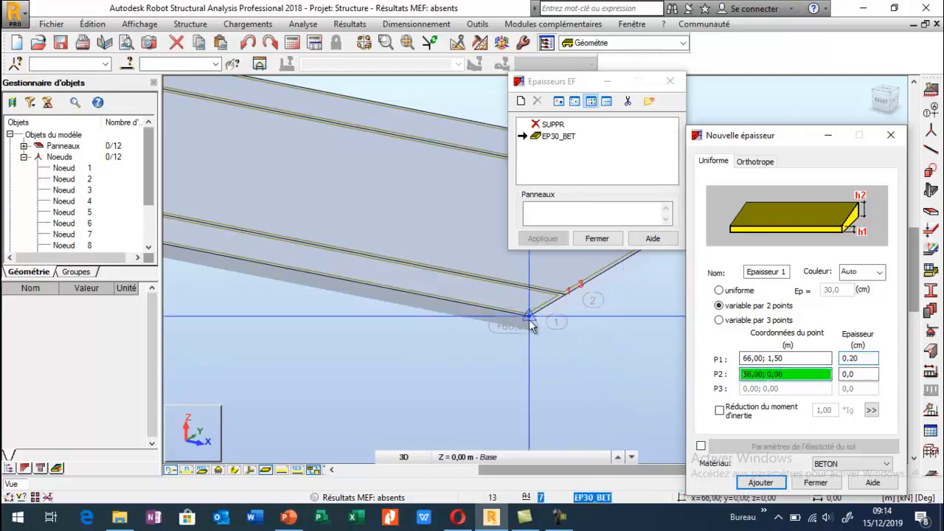
left_click(528, 317)
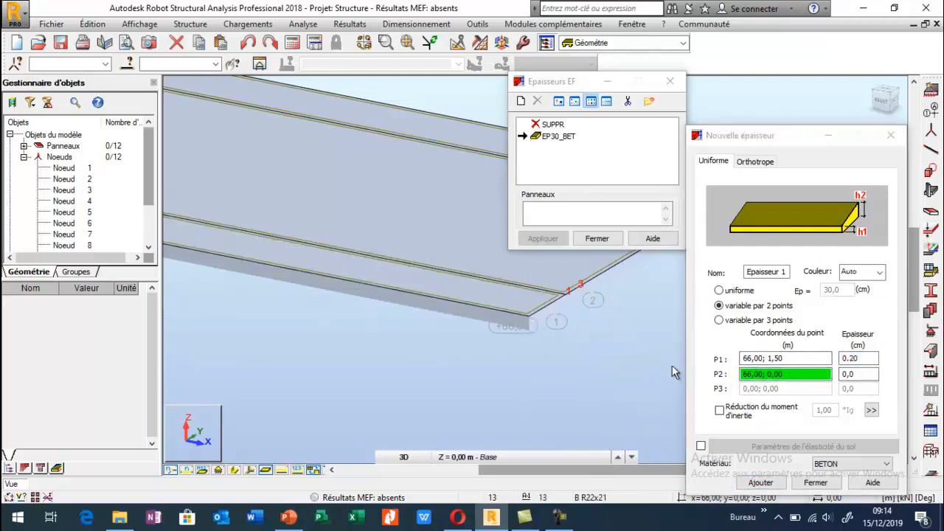
- Set the thickness to 65 cm at P1 and 20 cm at P2, with material BETON35
left_click(851, 375)
double_click(851, 375)
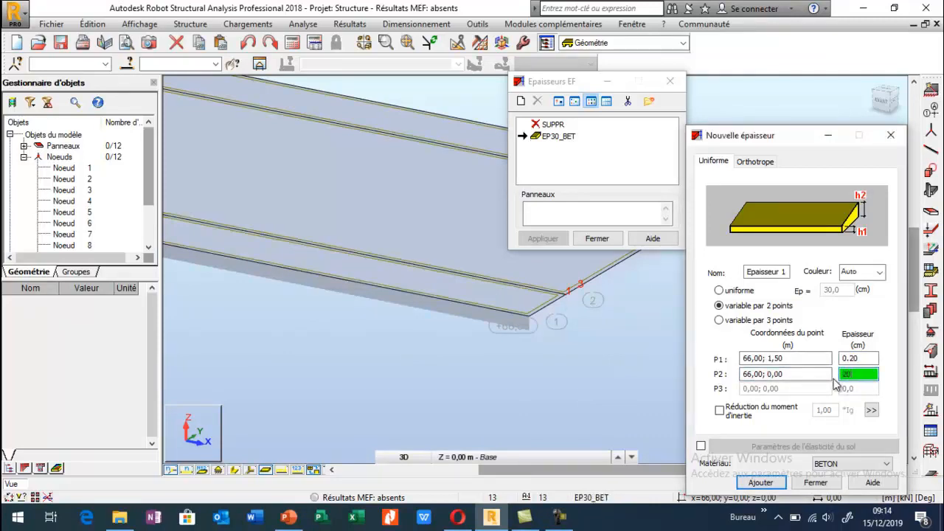
left_click_drag(868, 360, 825, 366)
type("65")
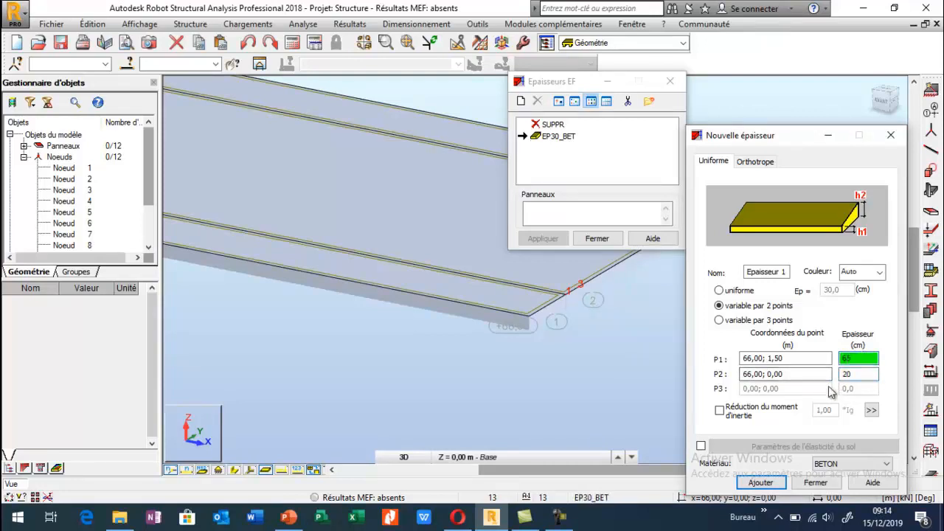
left_click(836, 464)
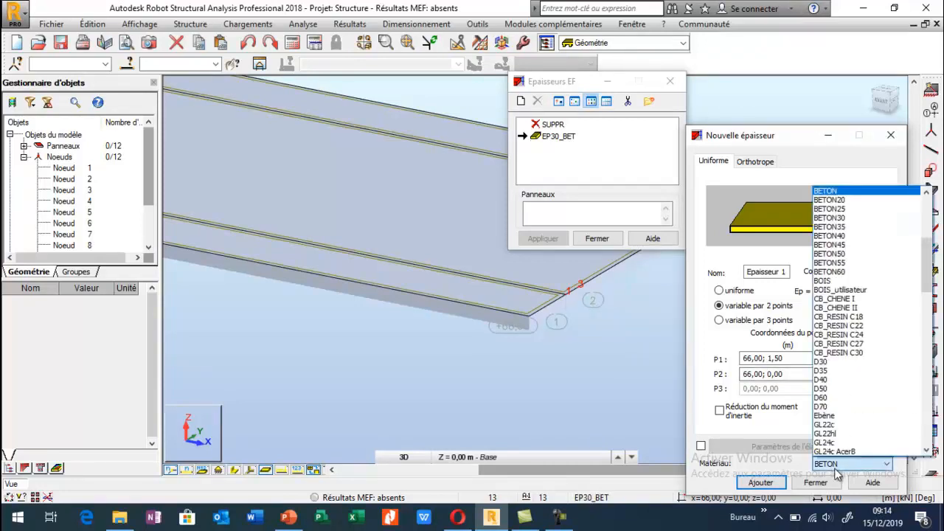
left_click(841, 228)
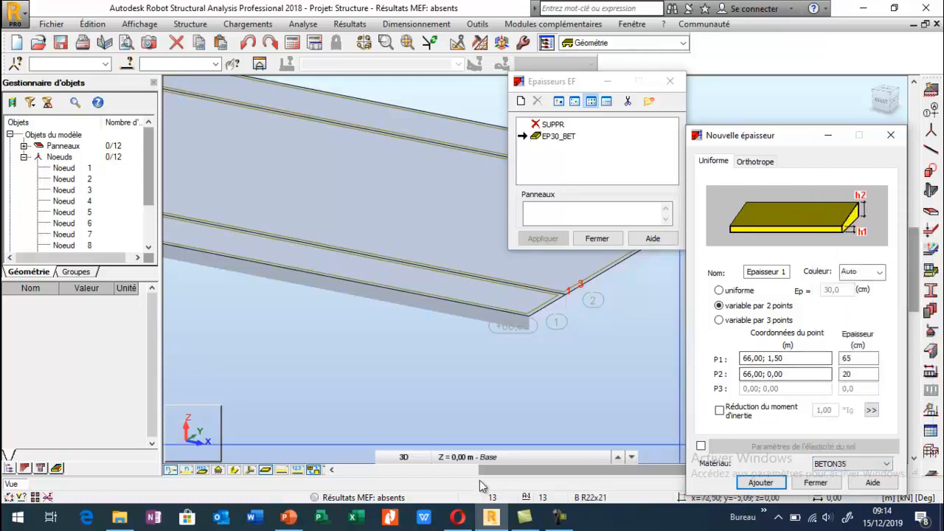
- Check the slab depths on the transverse section in the PowerPoint slide and add Epaisseur 1 to the thickness list in Robot
left_click(288, 516)
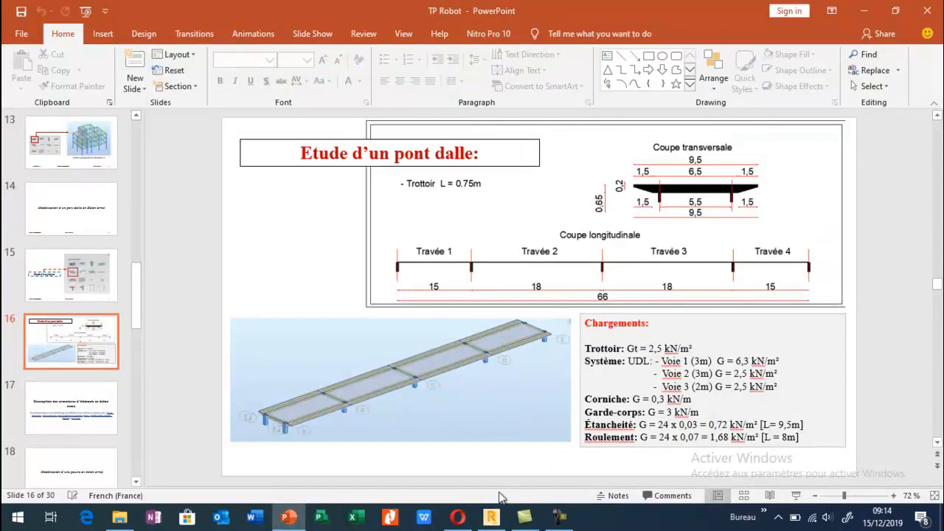
left_click(490, 517)
double_click(858, 358)
double_click(860, 373)
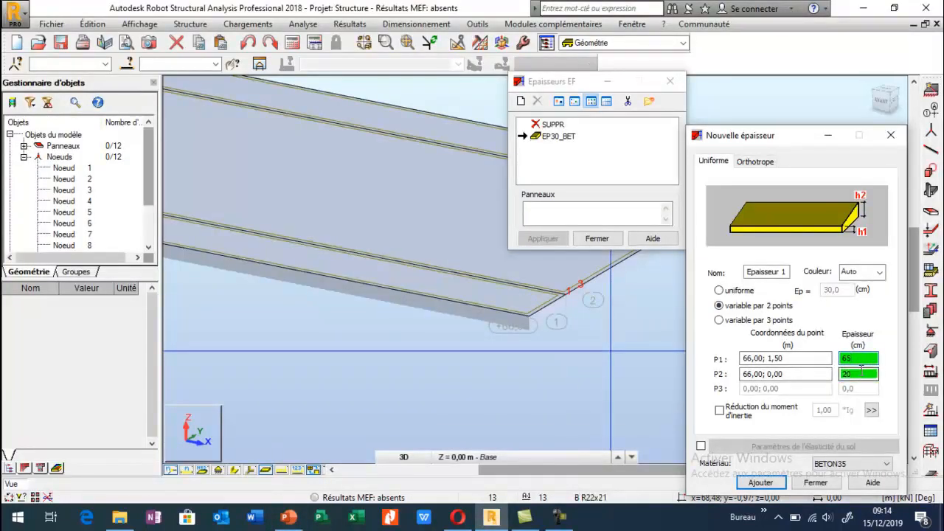
left_click(760, 483)
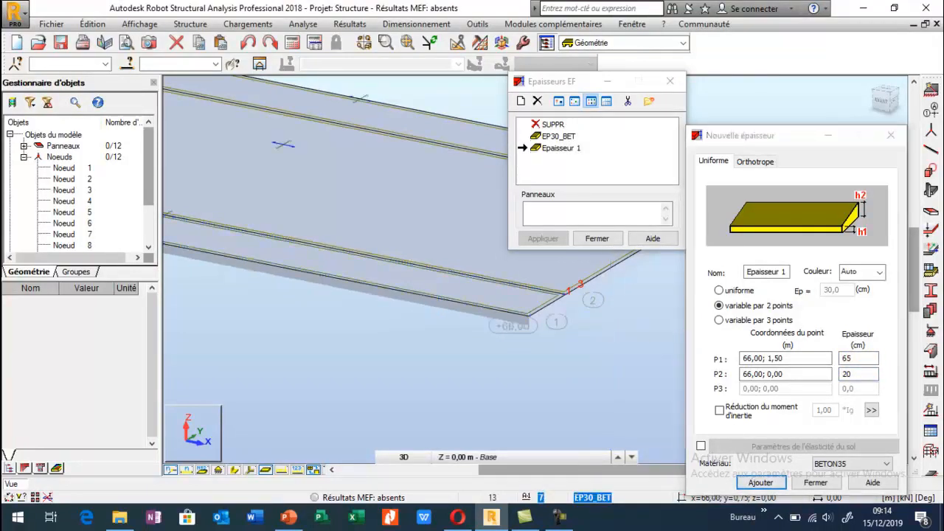
- Apply Epaisseur 1 to the outer edge panel between axes 1 and 2 at the x = 66 m deck end and inspect it
scroll(566, 303, "up", 7)
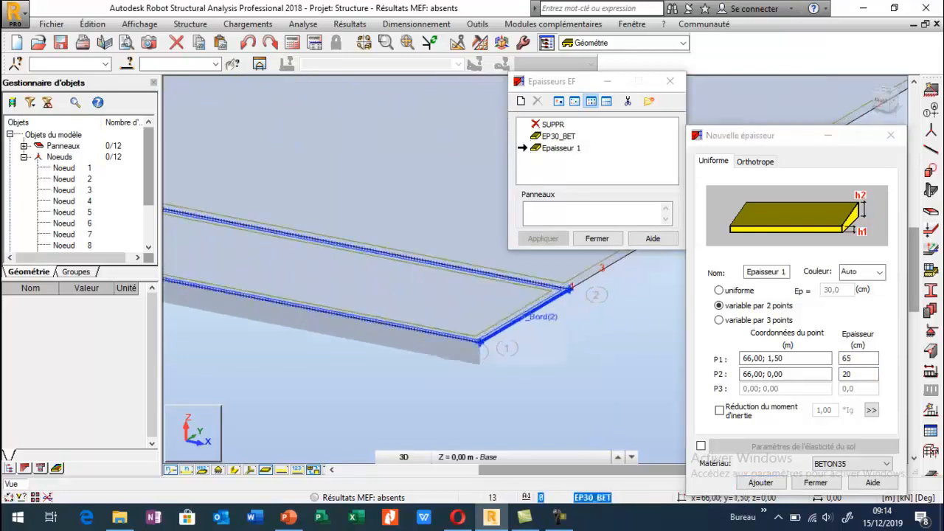
scroll(429, 317, "up", 1)
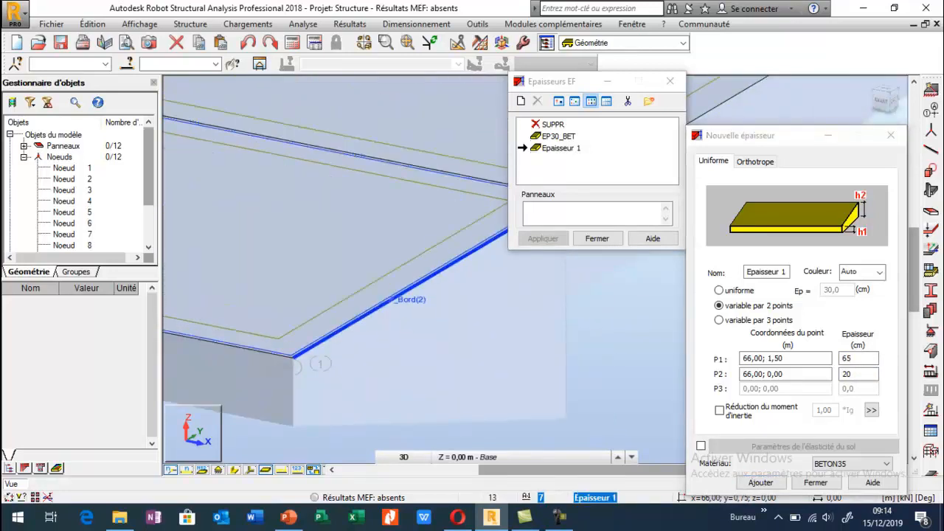
scroll(399, 289, "down", 2)
scroll(520, 352, "up", 2)
scroll(448, 308, "down", 7)
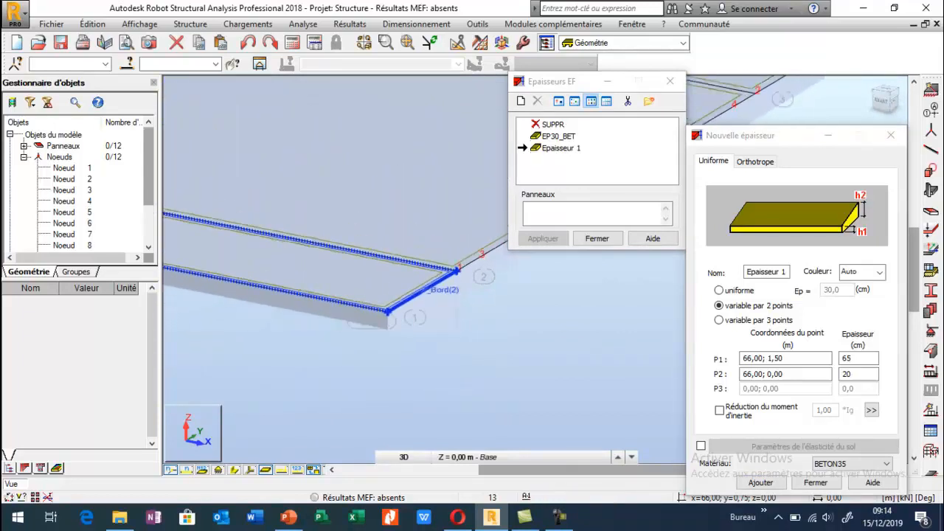
- Switch to the YZ view and examine the deck's cross-section at X = 0,00 m
left_click(390, 458)
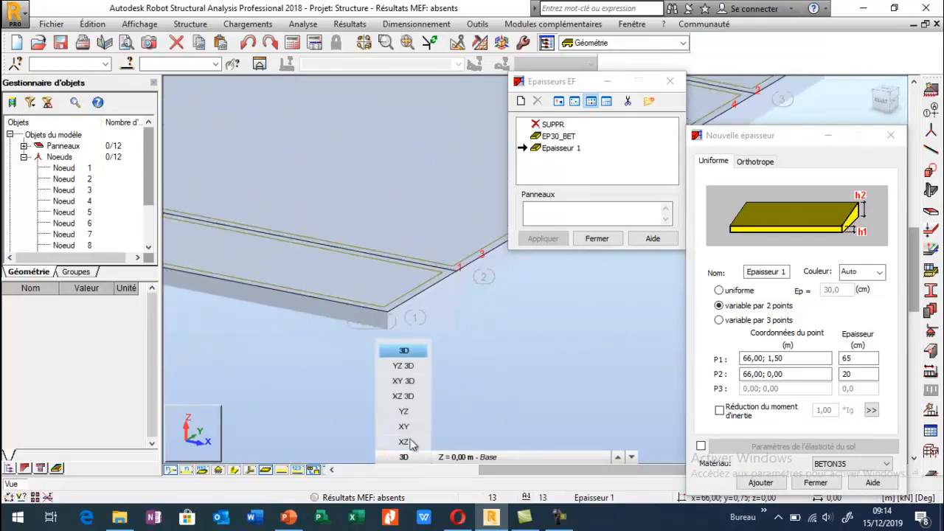
left_click(403, 411)
scroll(293, 335, "down", 10)
scroll(287, 334, "down", 4)
scroll(256, 326, "up", 5)
scroll(278, 318, "up", 5)
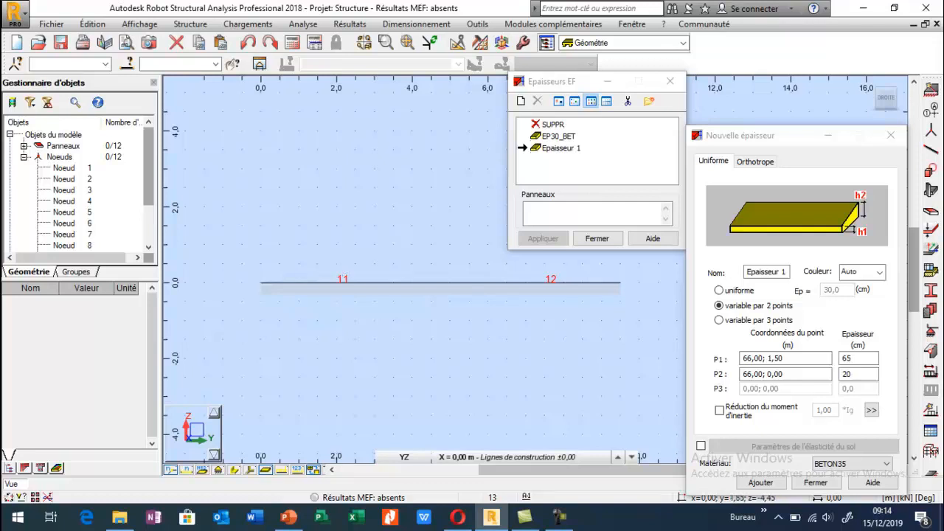
- Return to the 3D view and apply Epaisseur 1 to the outer edge panel of the first span starting at x = 0 m
left_click(405, 457)
left_click(404, 350)
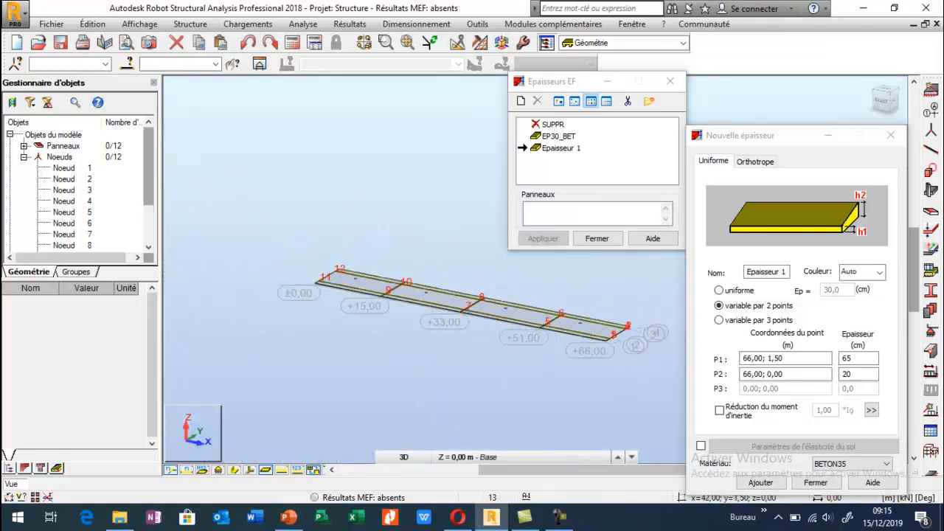
scroll(315, 282, "up", 10)
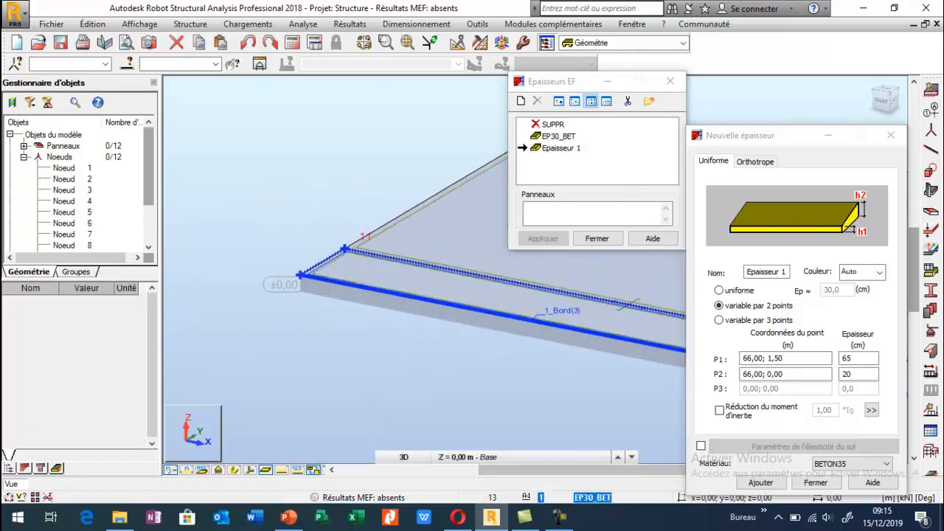
left_click(626, 304)
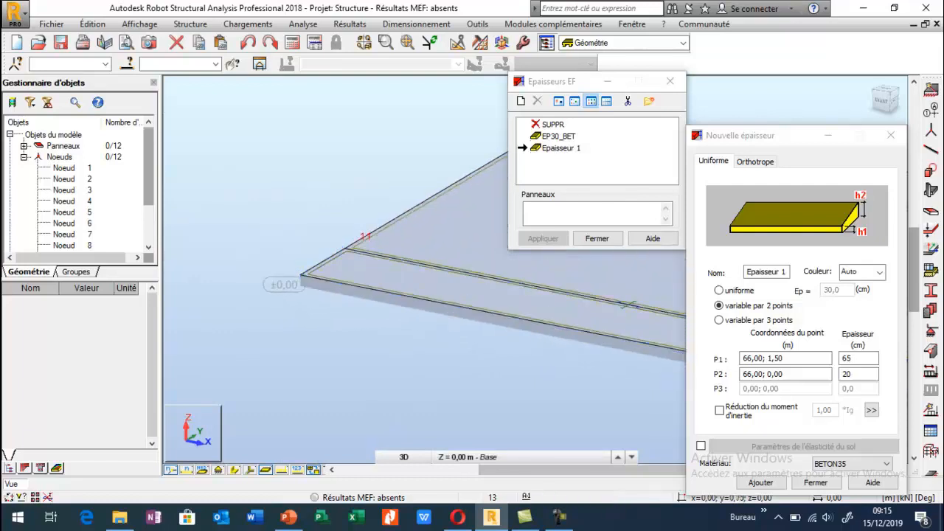
- Show the YZ section at X = 0,00 m and examine the tapered profile of the edge panel
left_click(403, 457)
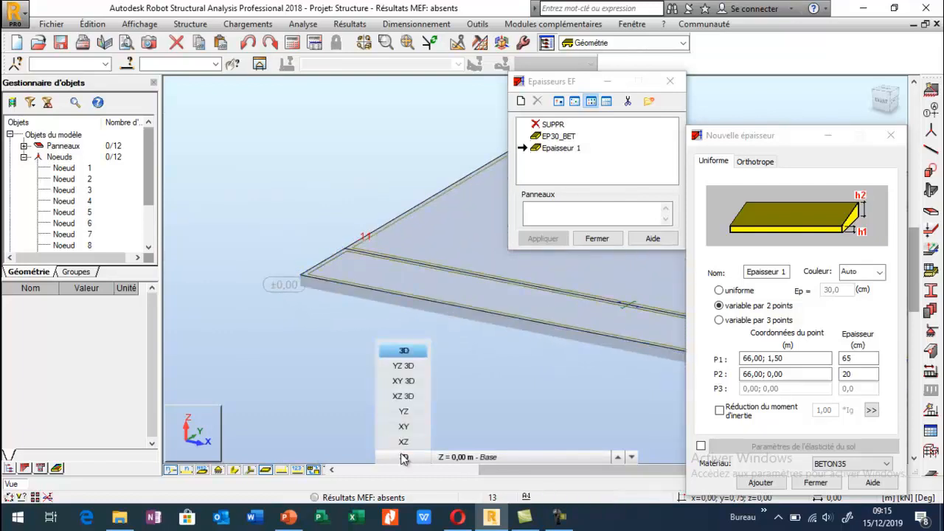
left_click(404, 411)
scroll(292, 325, "down", 8)
scroll(459, 340, "up", 7)
scroll(459, 343, "up", 10)
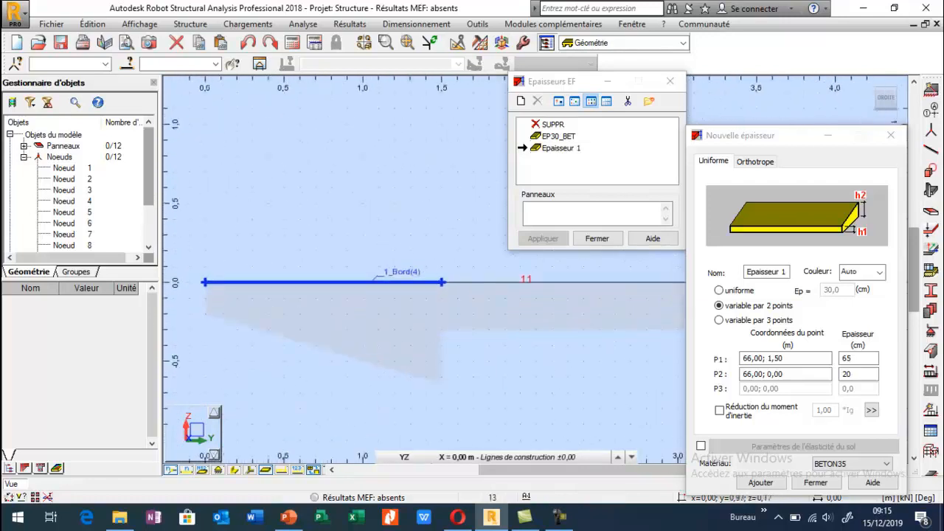
scroll(255, 257, "down", 4)
scroll(247, 266, "down", 3)
scroll(271, 261, "up", 2)
- Add a uniform 65 cm thickness named "Epaisseur 2" in BETON35 and apply it to the central slab panel at X = 0,00 m
left_click(559, 136)
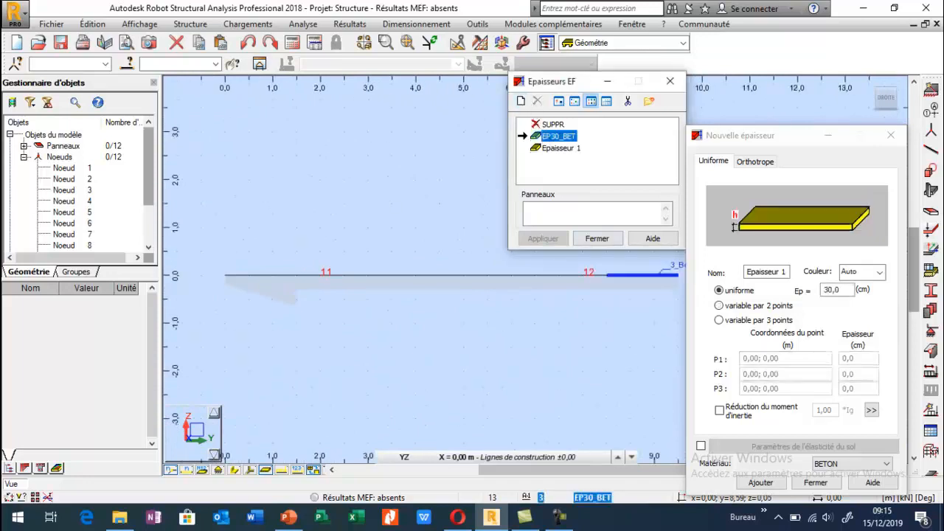
double_click(784, 273)
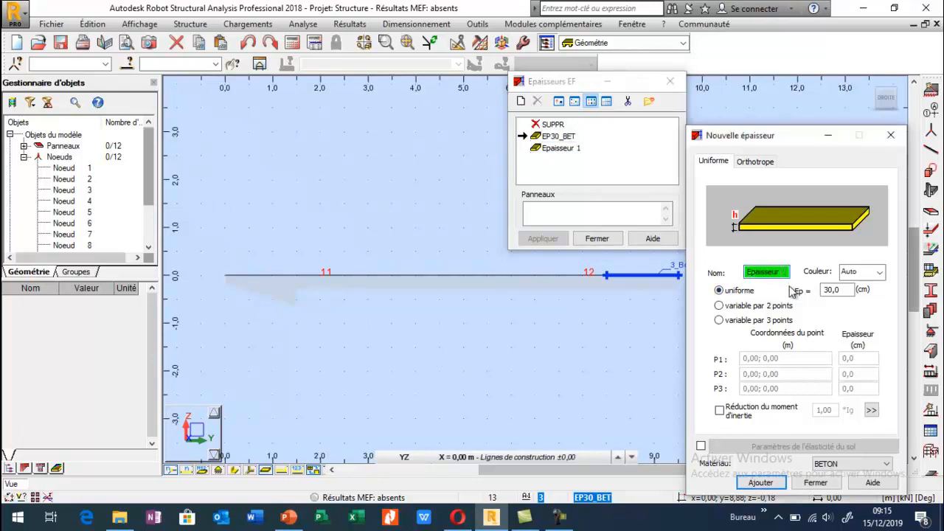
double_click(833, 290)
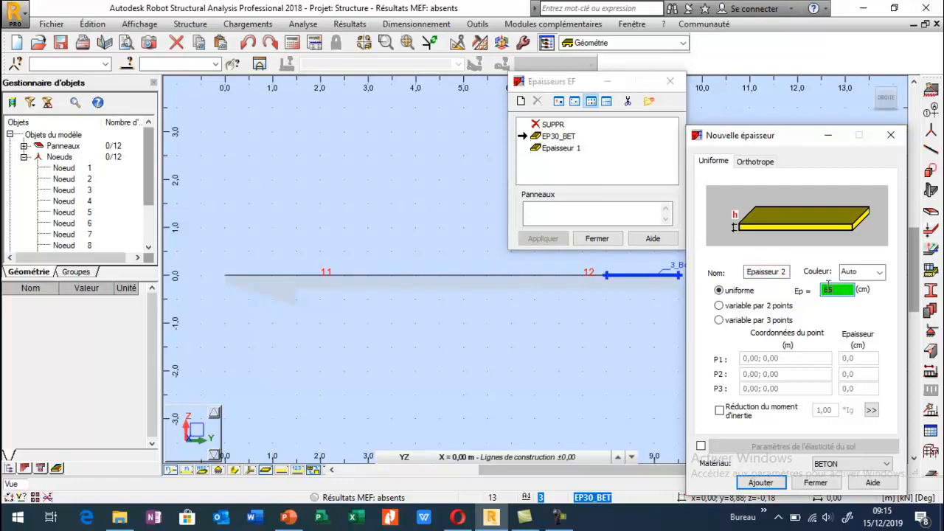
left_click(826, 462)
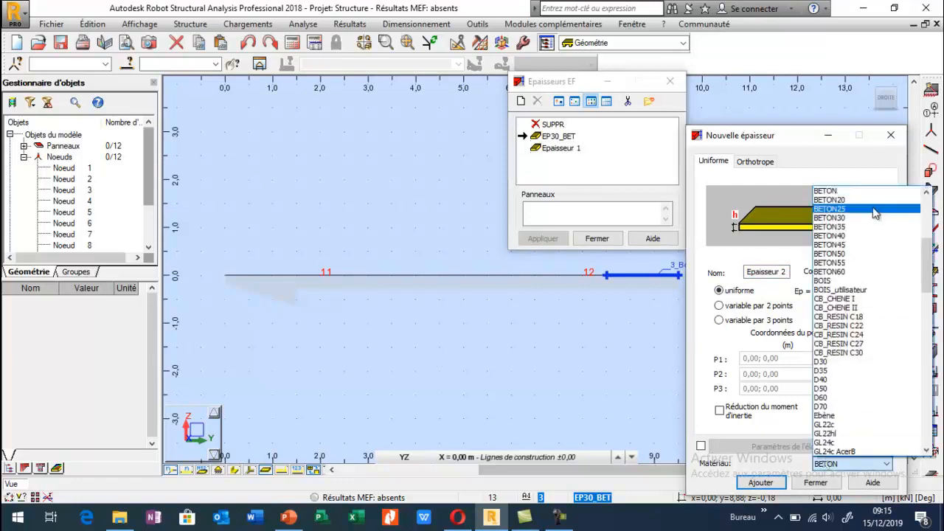
left_click(855, 223)
left_click(760, 483)
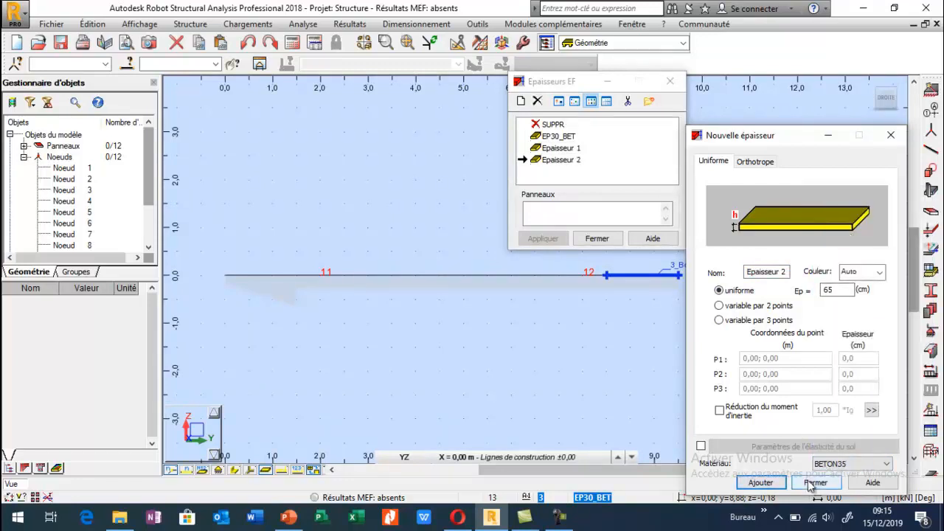
left_click(814, 483)
left_click(530, 278)
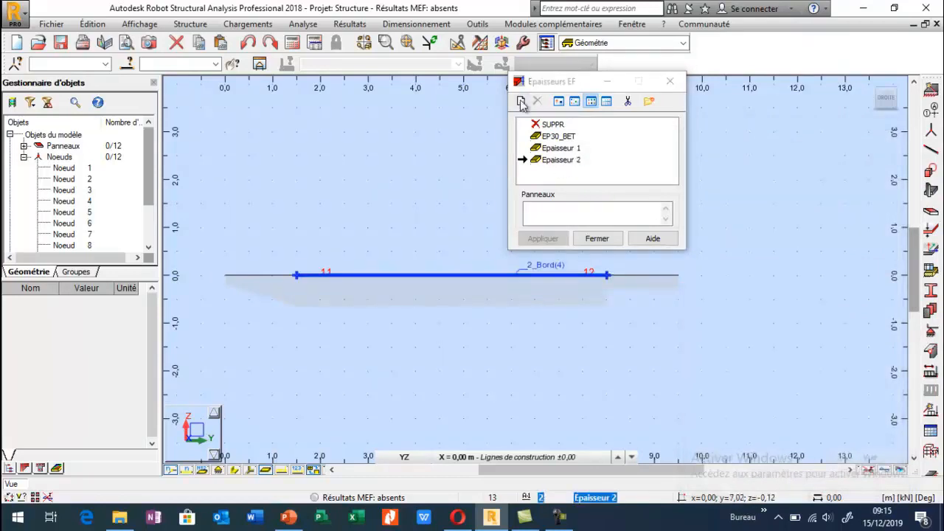
- Add a two-point variable thickness "Epaisseur 3", 65 cm at 0,00; 8,00 and 20 cm at 0,00; 9,50, and apply it to the edge panel between them
left_click(552, 148)
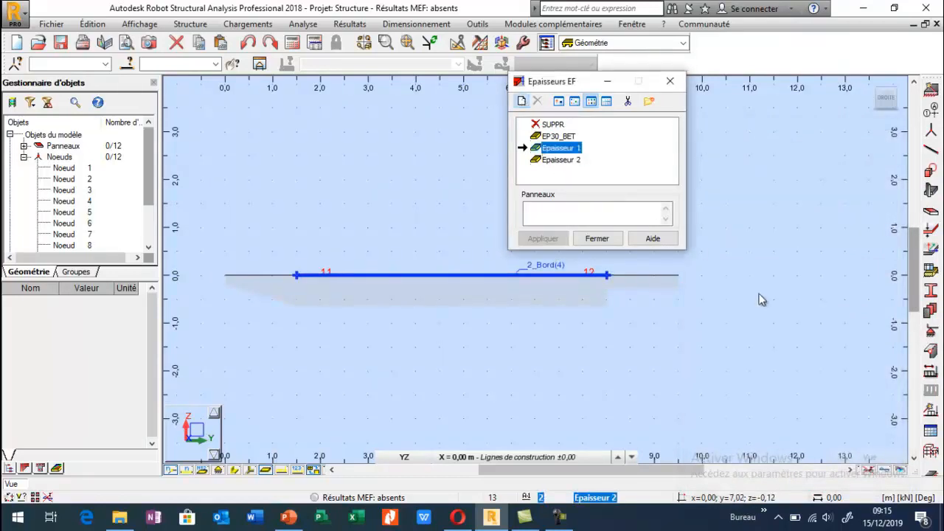
left_click_drag(778, 273, 743, 273)
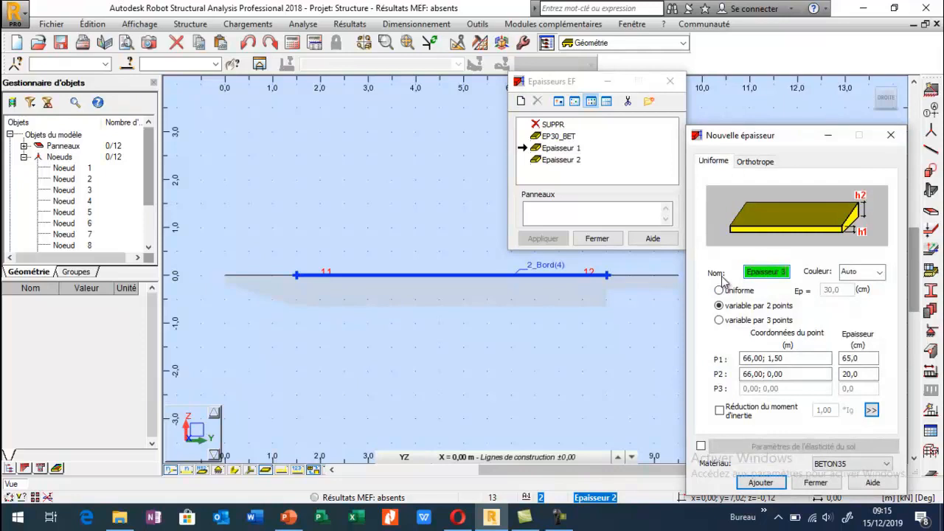
double_click(848, 359)
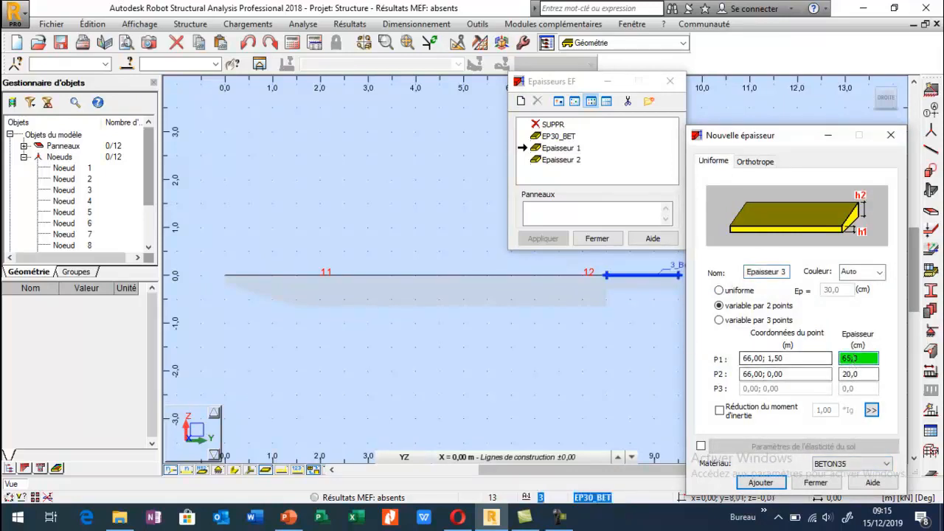
left_click(805, 359)
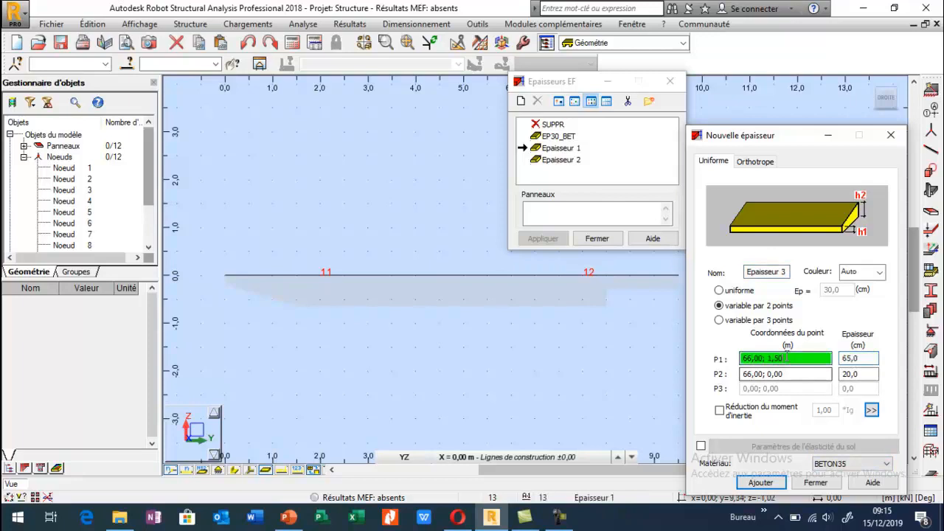
left_click(605, 284)
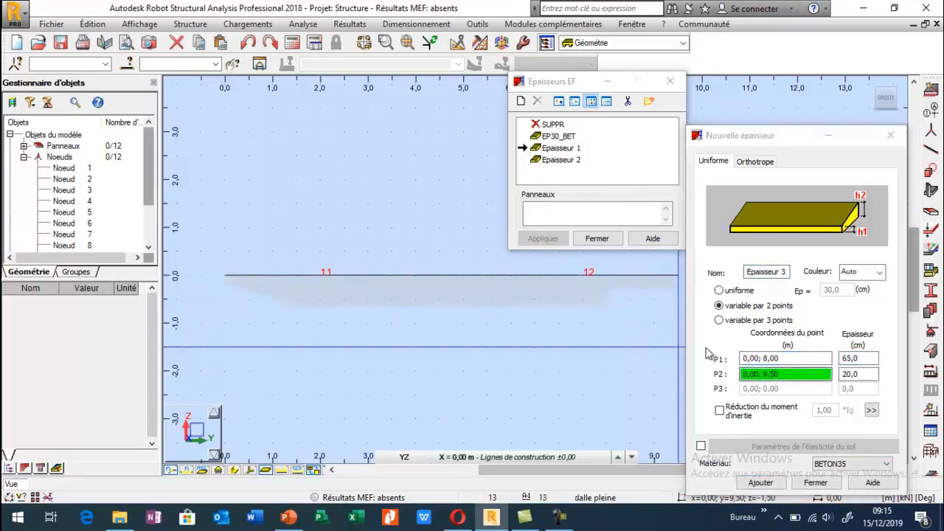
left_click_drag(744, 143, 793, 144)
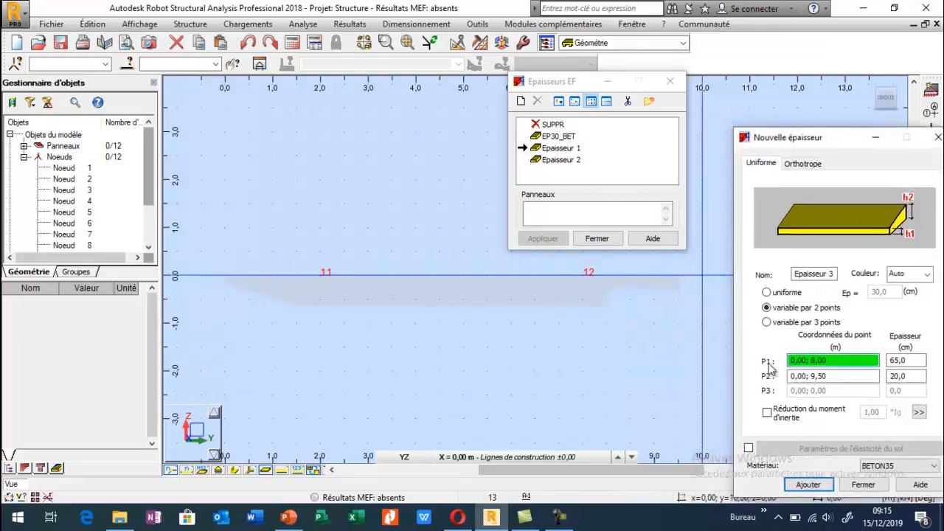
left_click(679, 274)
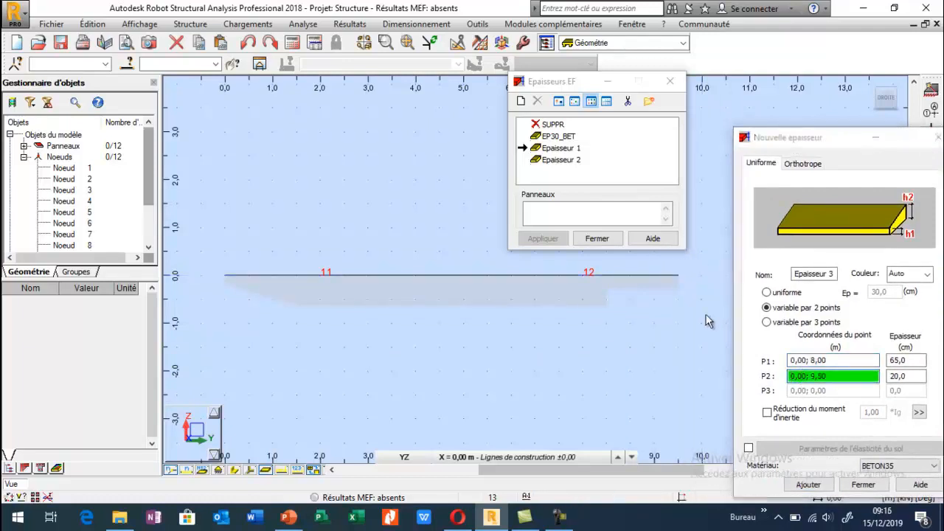
left_click(808, 485)
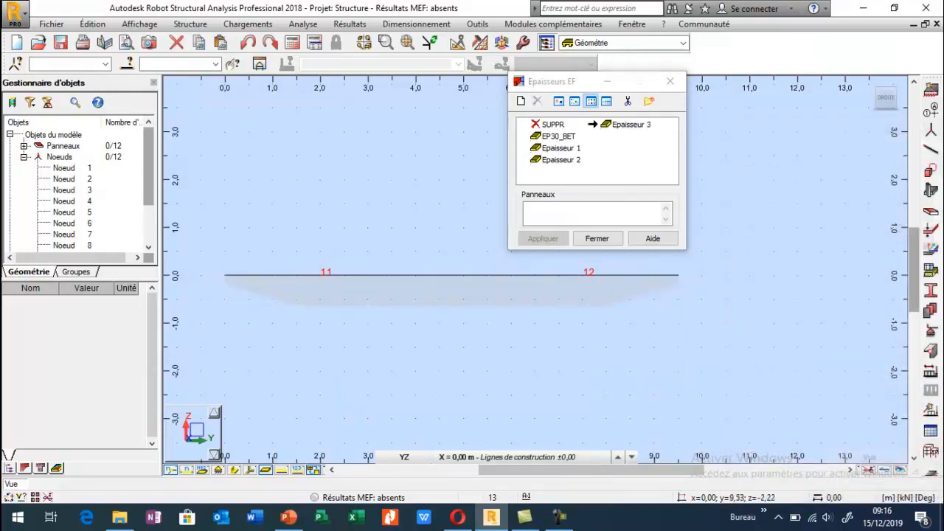
scroll(230, 295, "up", 2)
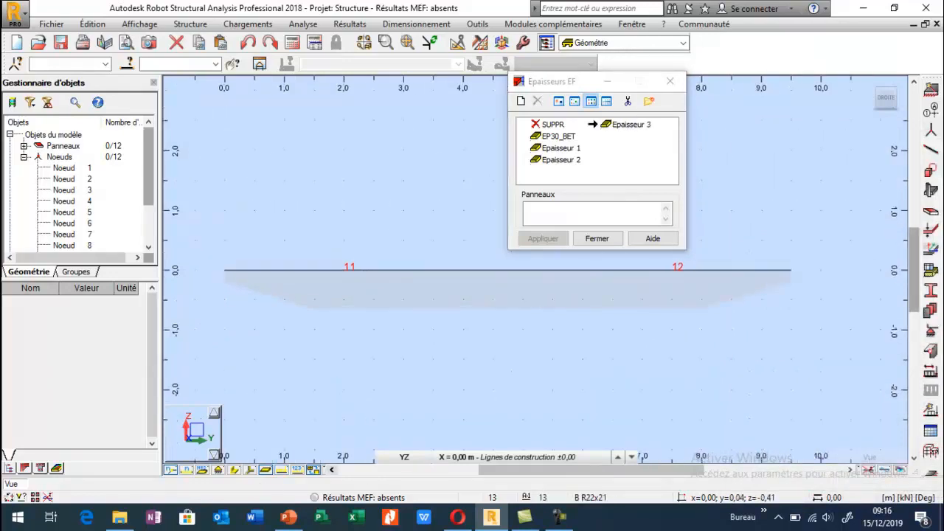
scroll(246, 292, "down", 1)
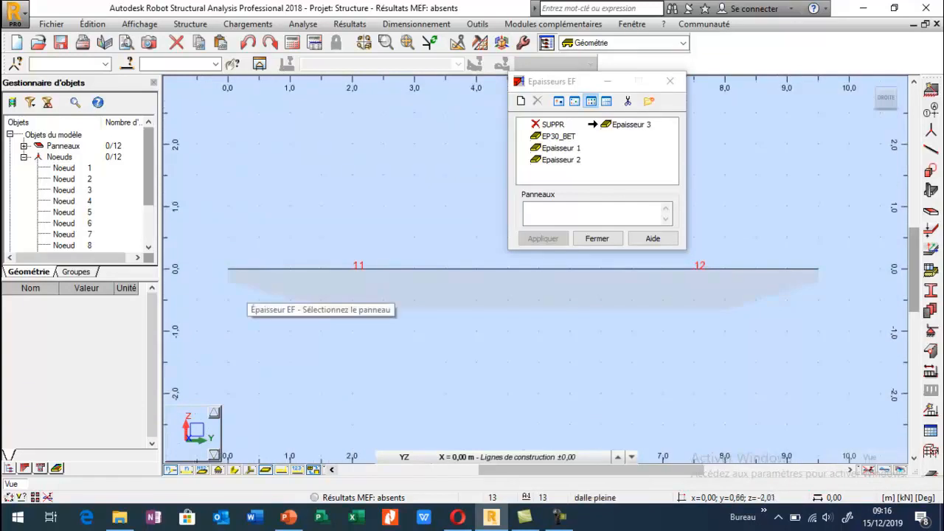
- Return to the 3D view and apply Epaisseur 1 to the remaining edge panels along the y = 0 m side
left_click(403, 456)
left_click(403, 351)
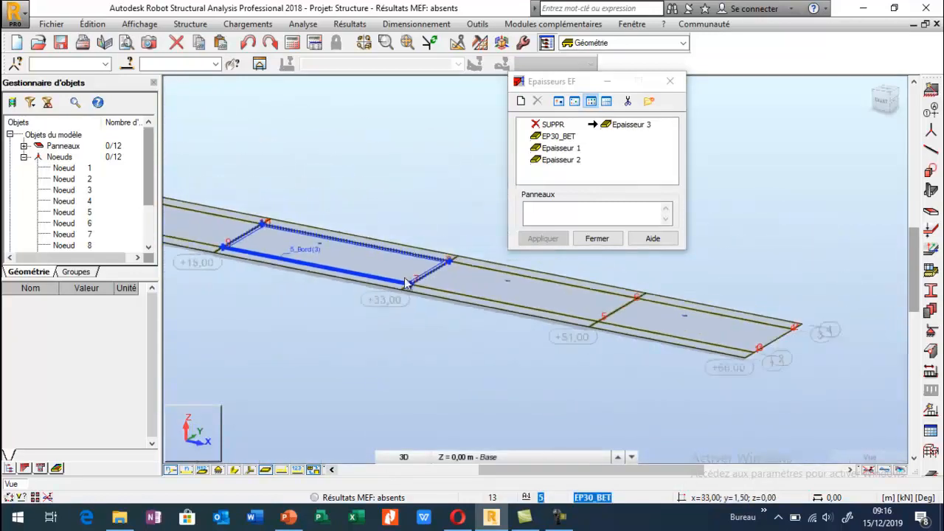
scroll(770, 345, "up", 5)
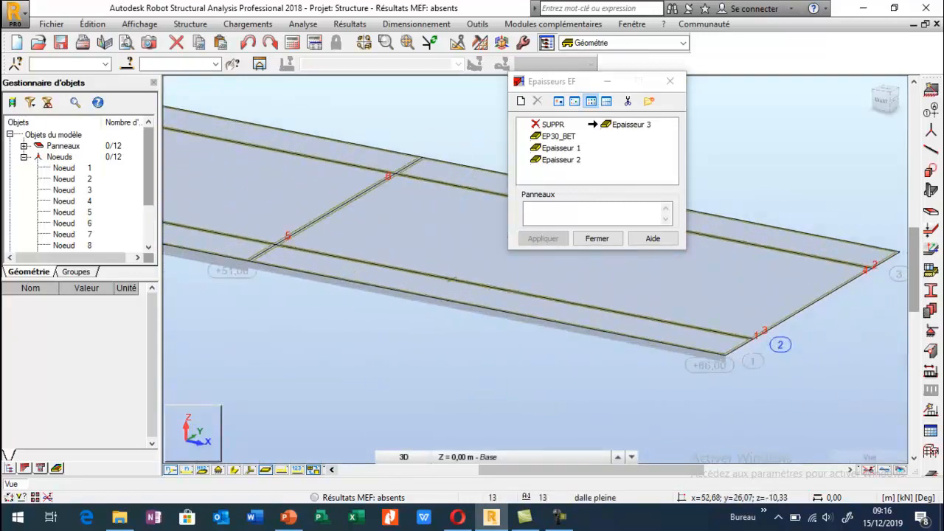
scroll(785, 349, "down", 2)
left_click(561, 149)
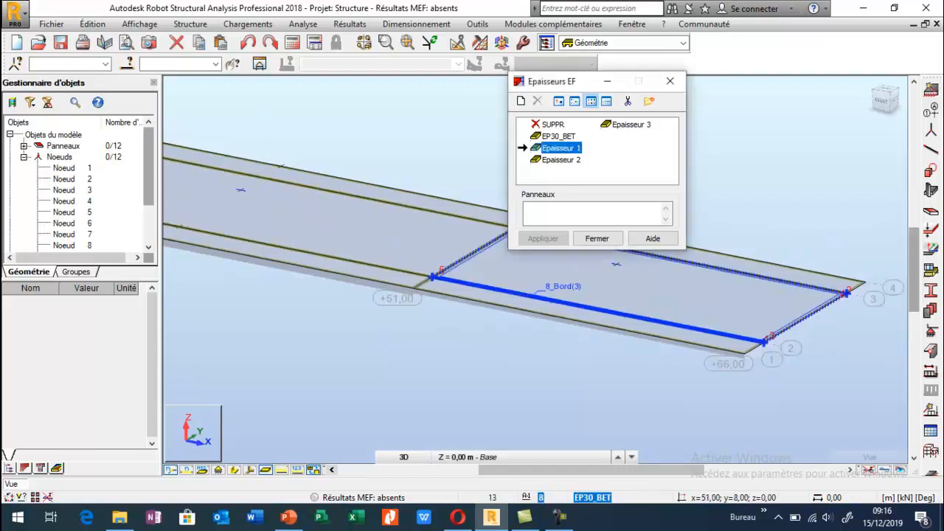
scroll(702, 311, "down", 2)
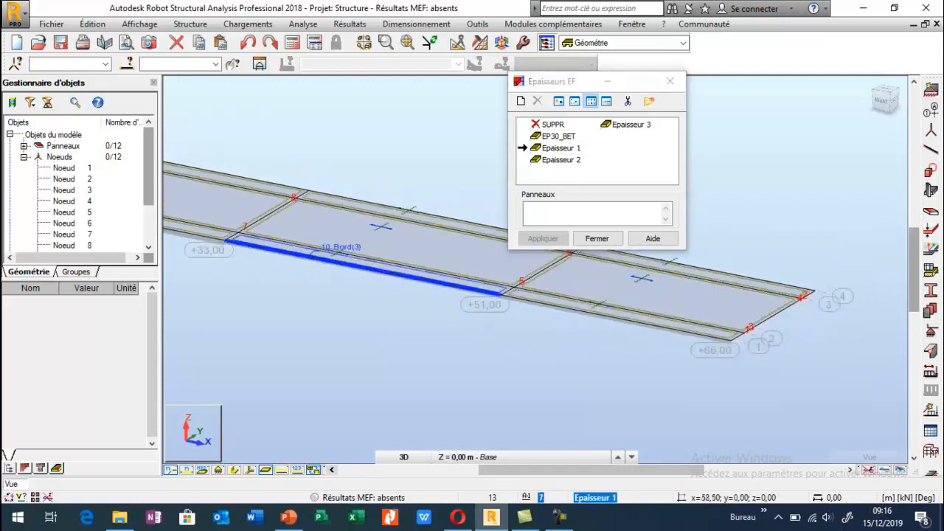
scroll(651, 332, "down", 2)
scroll(329, 266, "up", 3)
left_click(330, 258)
scroll(594, 314, "down", 3)
scroll(284, 253, "up", 4)
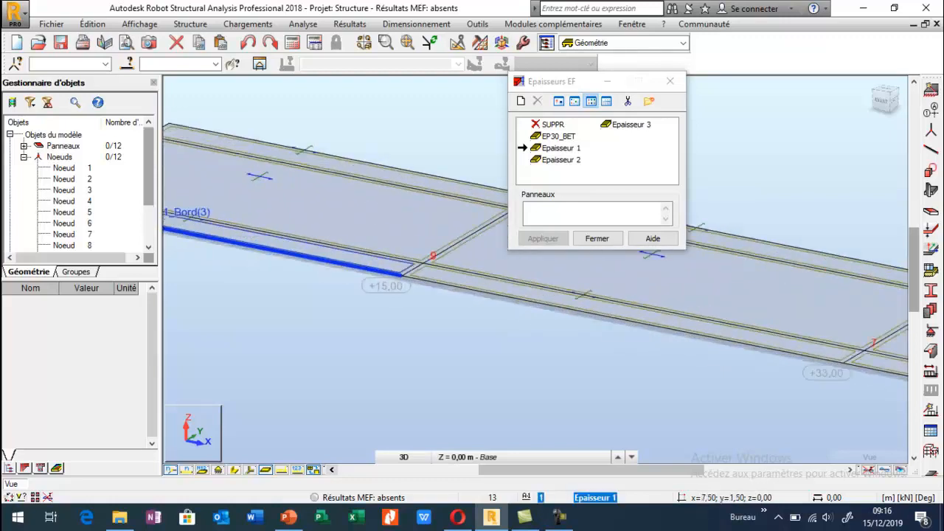
scroll(194, 235, "down", 2)
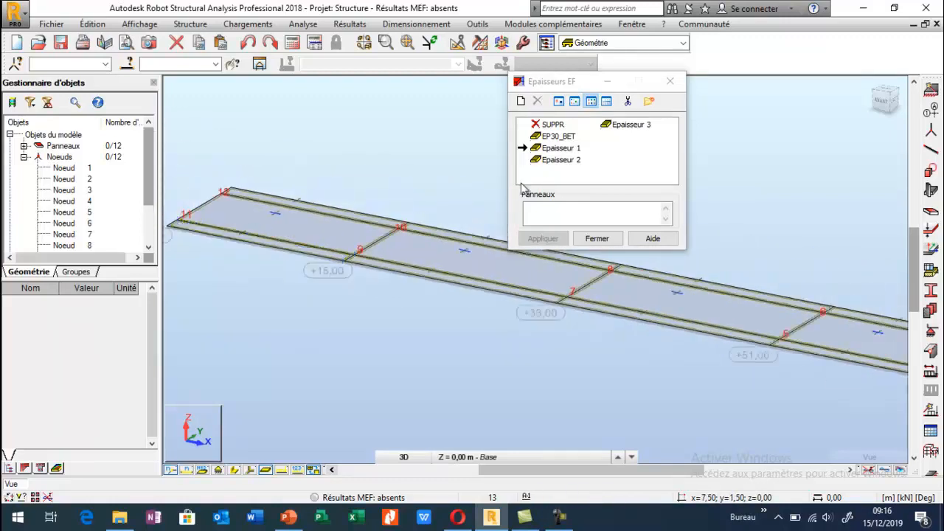
- Apply Epaisseur 2 to the remaining central slab panels of the other three spans
left_click(561, 160)
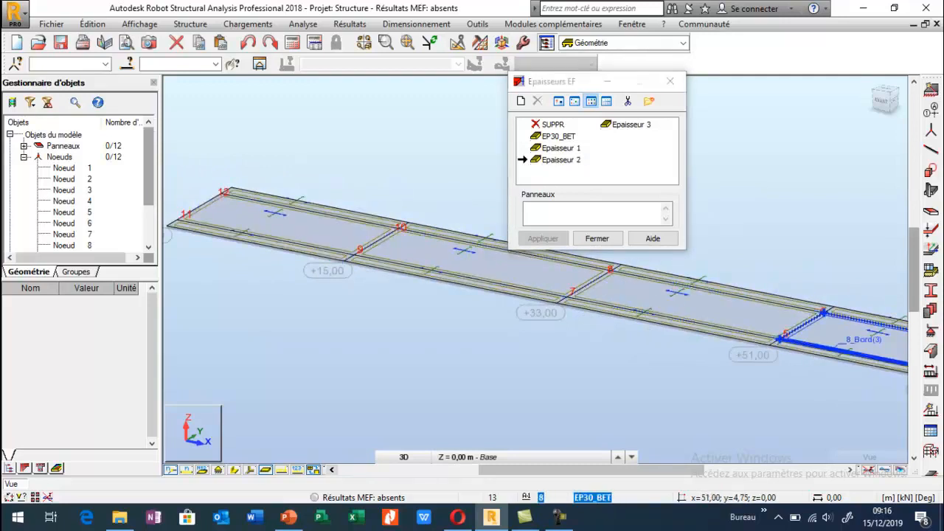
scroll(363, 289, "down", 3)
scroll(653, 317, "up", 3)
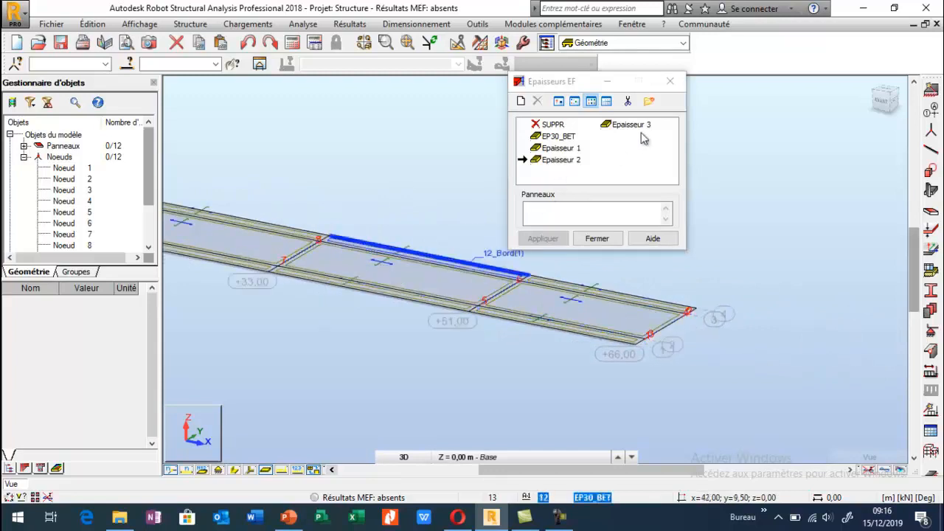
- Apply Epaisseur 3 to the remaining edge panels along the y = 9,50 m side and close the thickness dialog
left_click(632, 124)
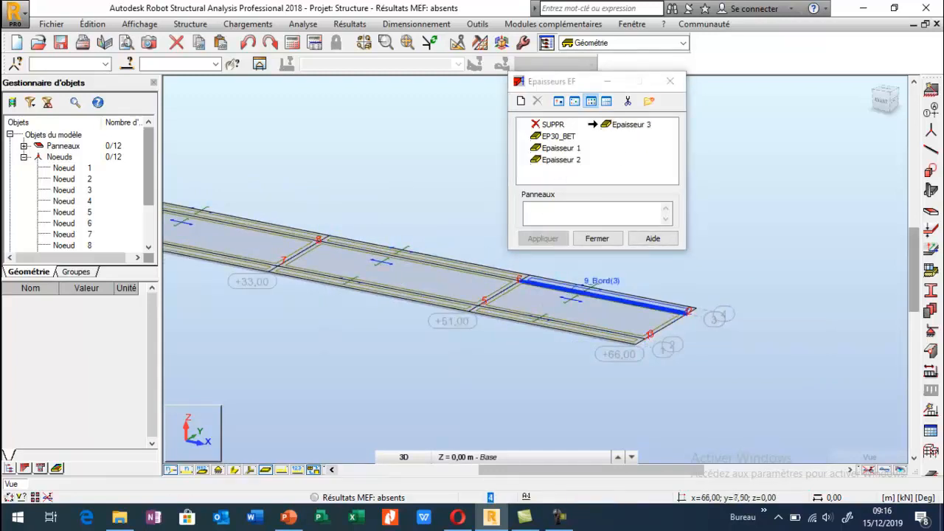
scroll(686, 306, "up", 2)
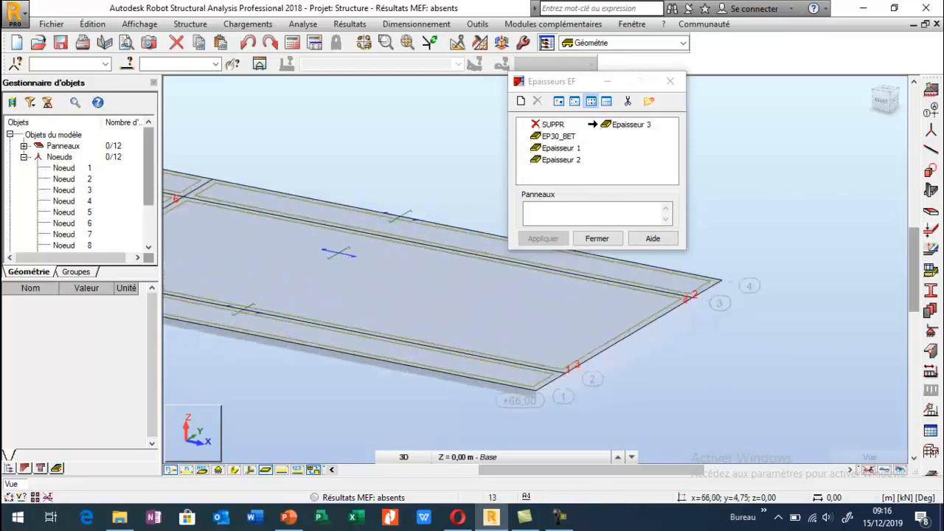
scroll(686, 306, "up", 1)
scroll(675, 310, "down", 3)
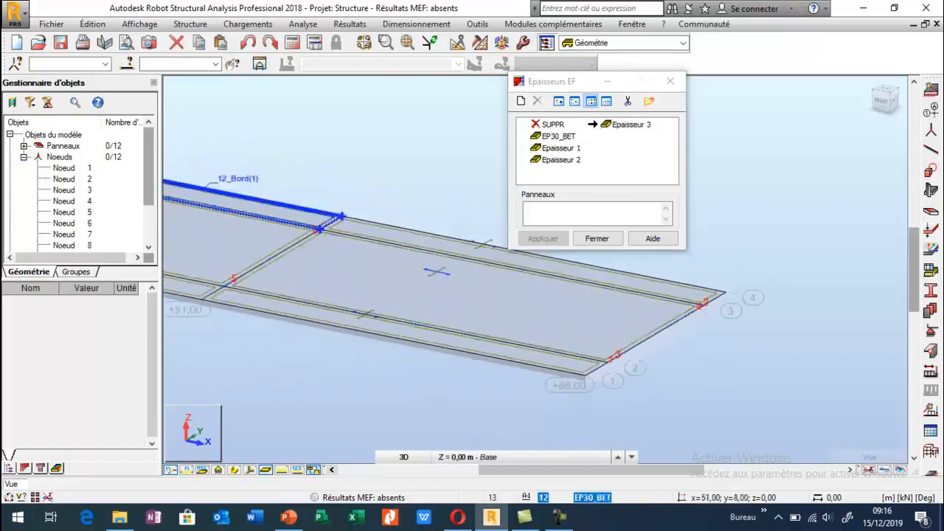
scroll(624, 346, "down", 3)
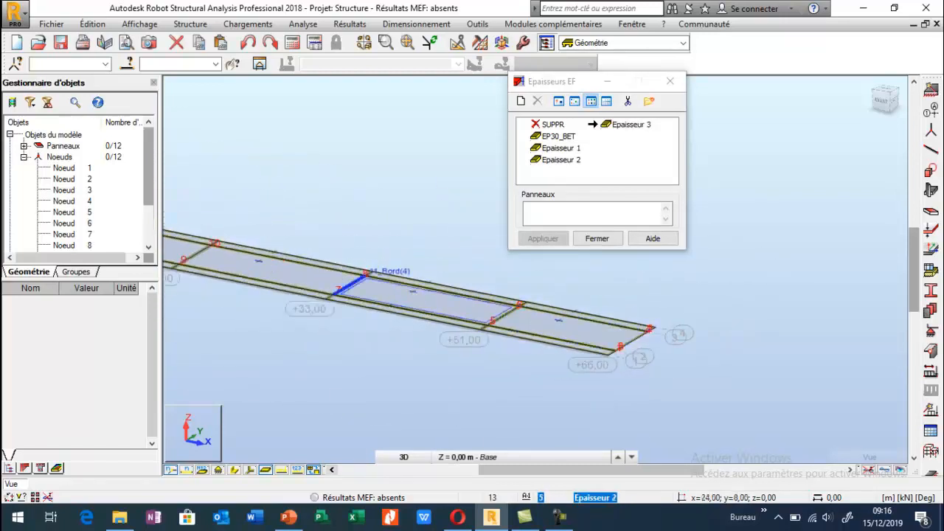
scroll(309, 257, "up", 4)
scroll(473, 299, "down", 5)
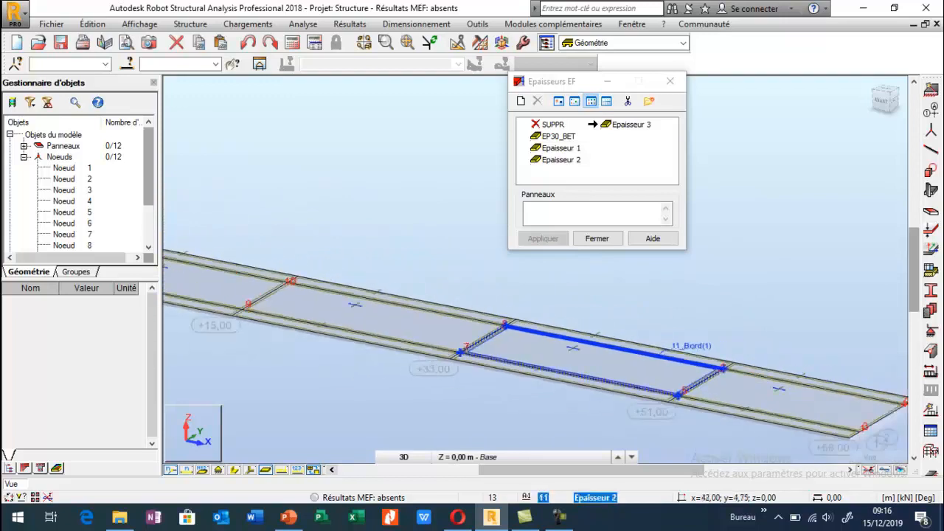
scroll(352, 292, "up", 3)
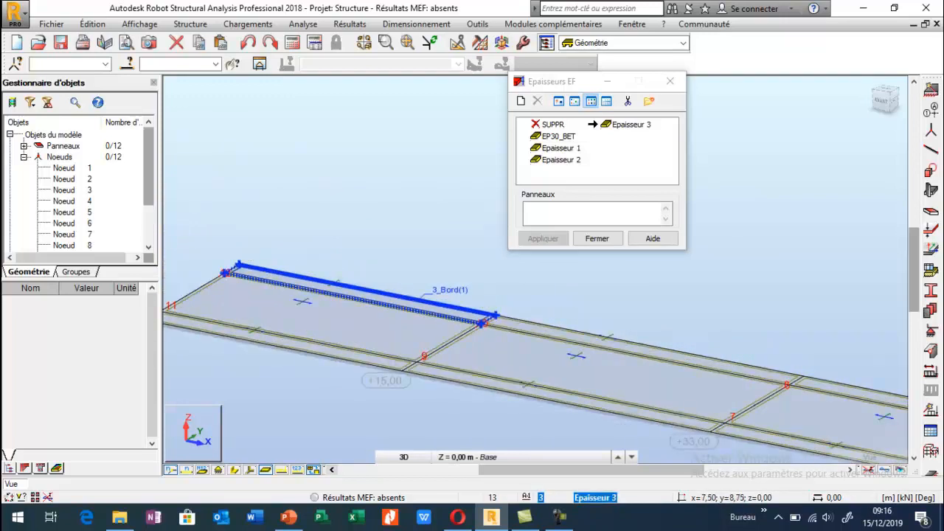
left_click(601, 241)
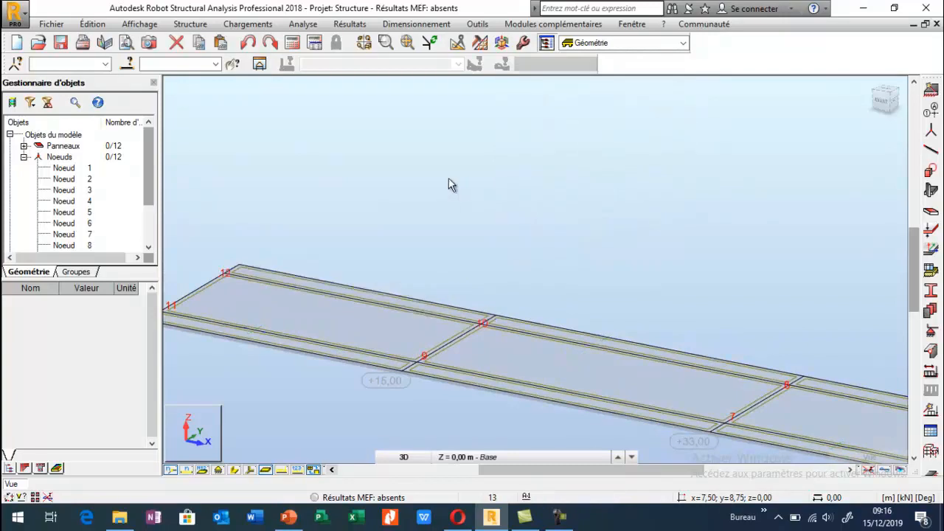
- Display the support symbols and examine the full deck profile in the YZ section at X = 0,00 m
scroll(443, 181, "down", 5)
scroll(756, 291, "up", 5)
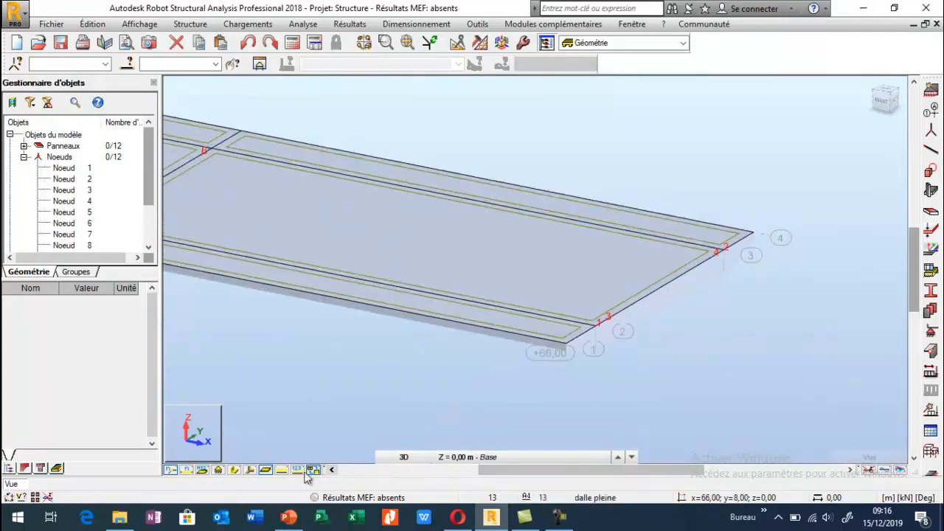
left_click(219, 471)
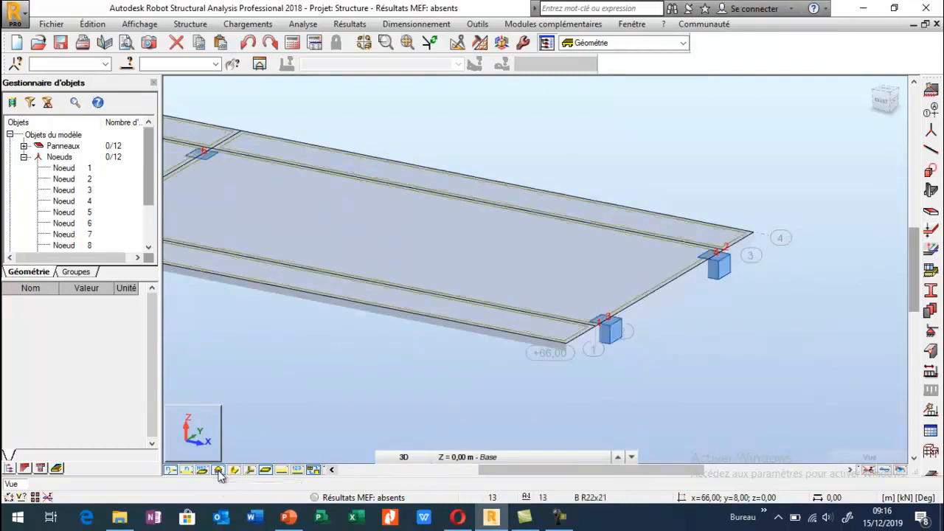
left_click(404, 457)
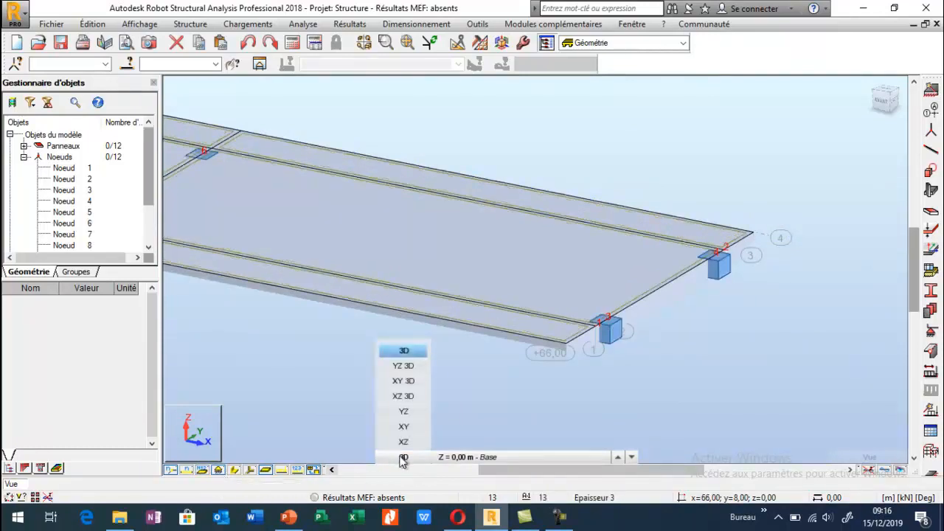
left_click(404, 414)
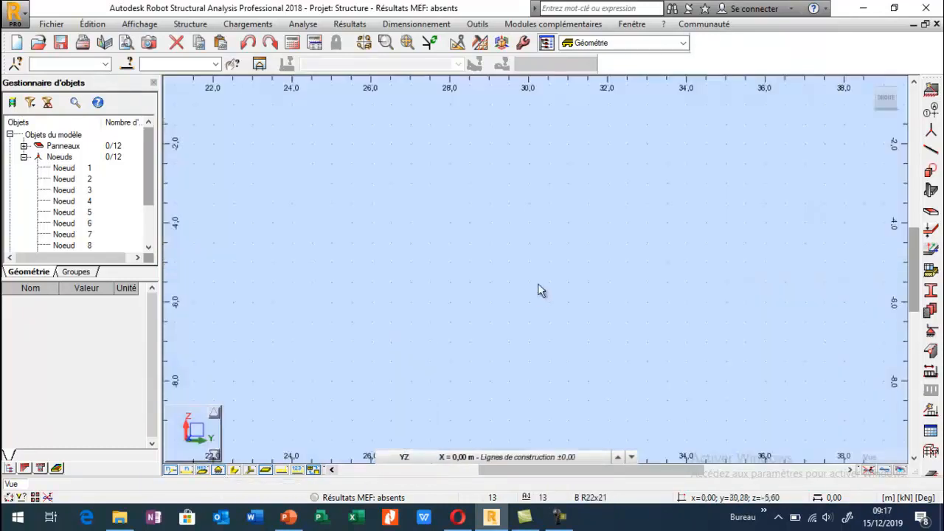
scroll(317, 244, "up", 5)
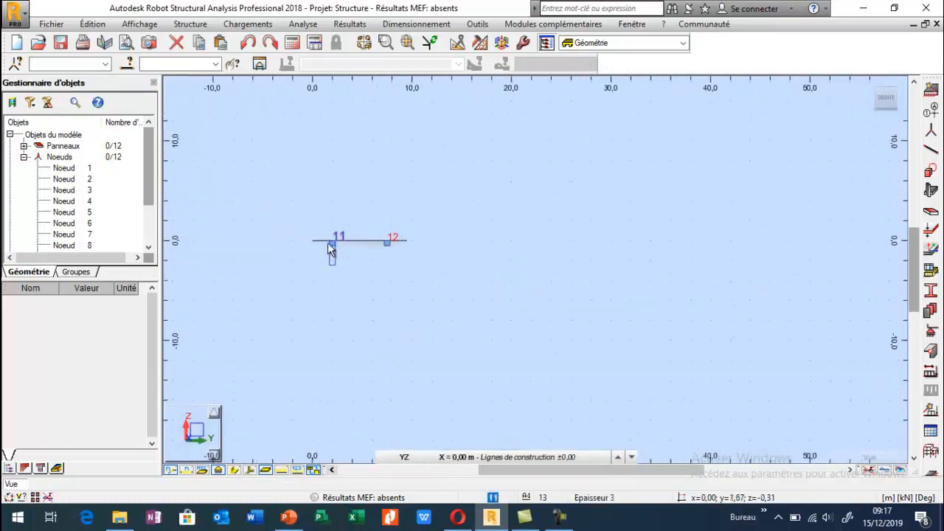
scroll(318, 241, "up", 2)
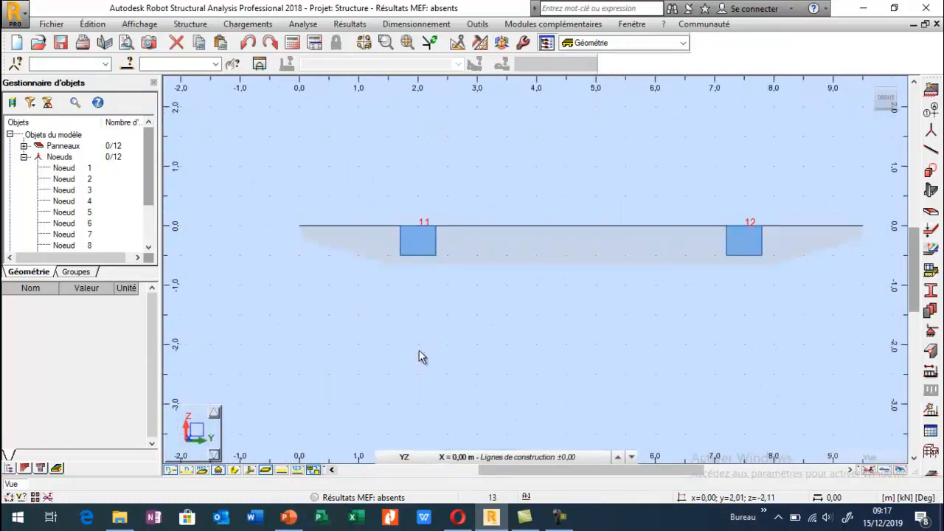
- Return to the 3D view of the whole bridge and redisplay the support symbols at that scale
left_click(398, 457)
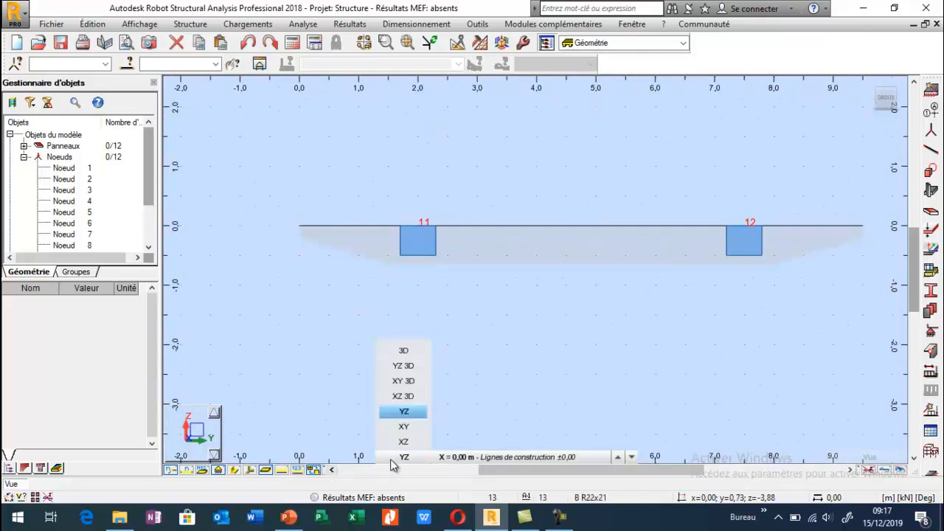
left_click(403, 350)
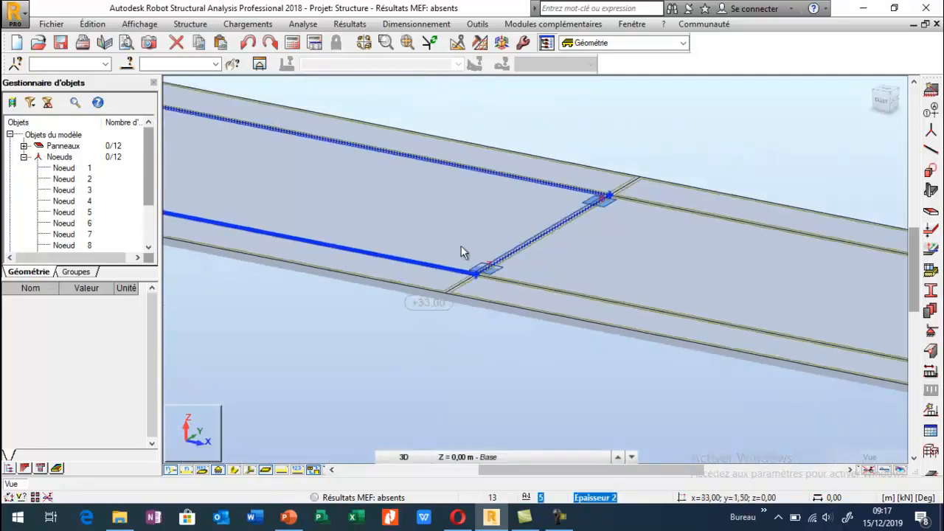
scroll(489, 240, "down", 3)
scroll(376, 373, "down", 1)
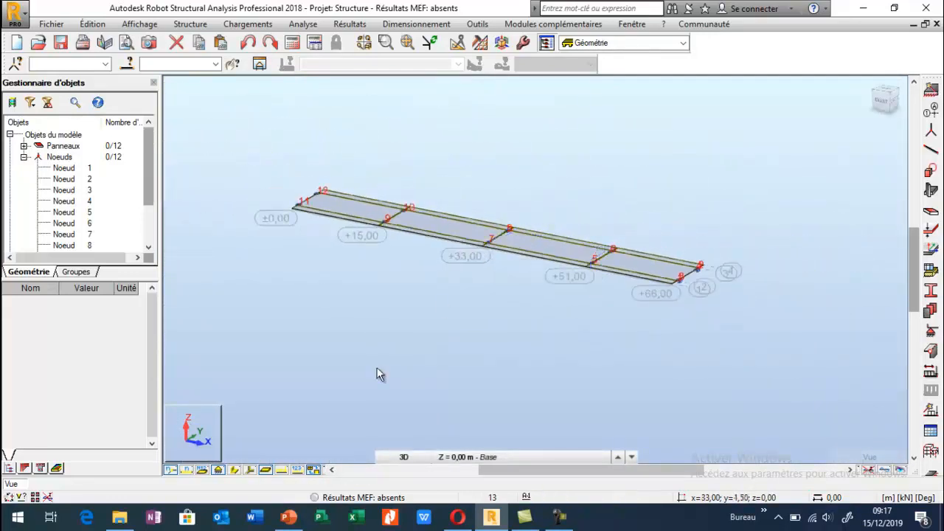
left_click(394, 457)
left_click(219, 471)
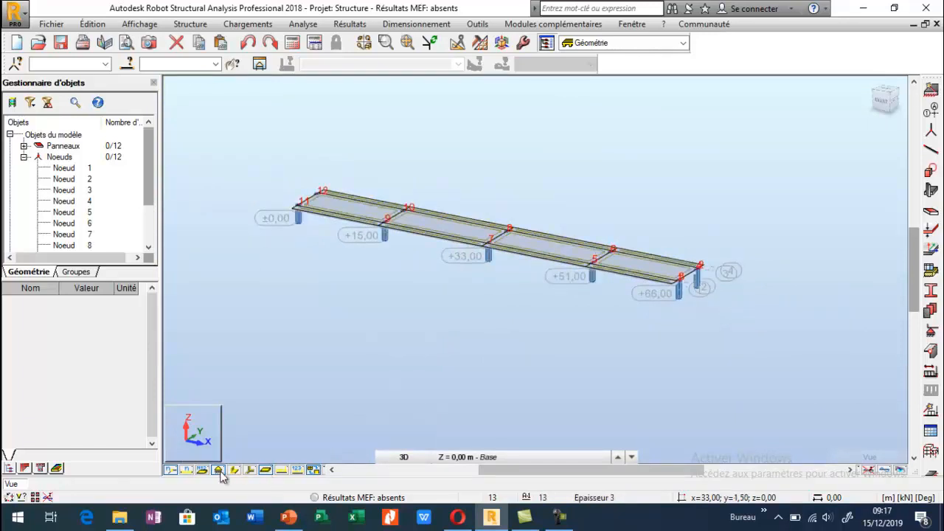
- Switch to the YZ section at X = 0,00 m and examine the supports beneath the tapered deck
left_click(404, 457)
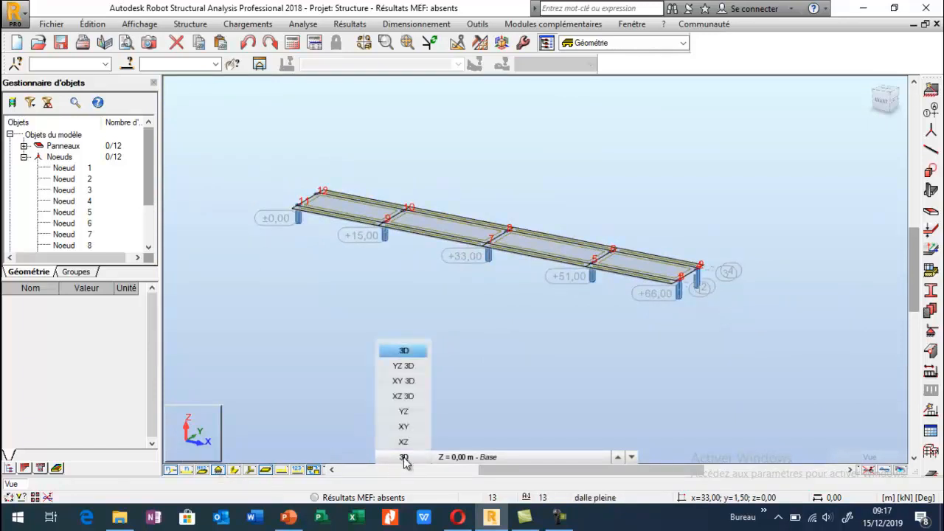
left_click(405, 418)
scroll(514, 244, "up", 5)
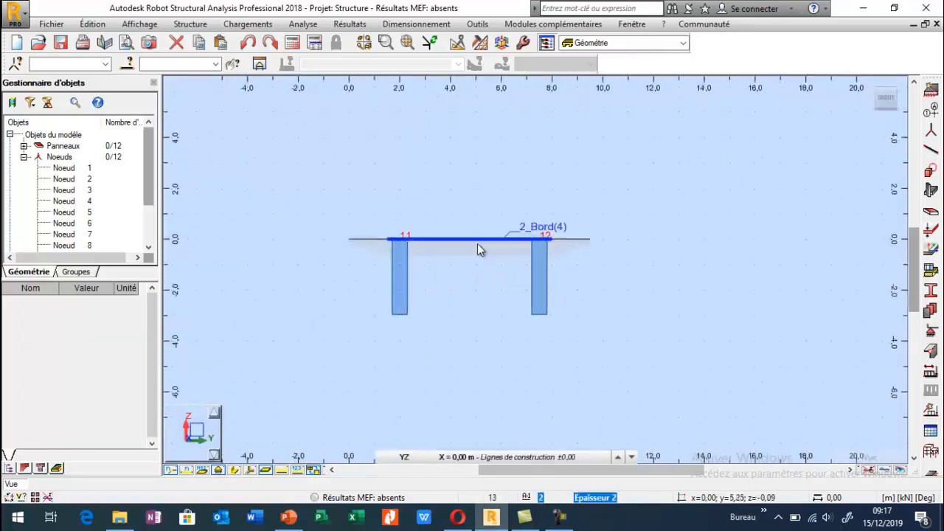
scroll(427, 252, "up", 3)
scroll(306, 284, "up", 1)
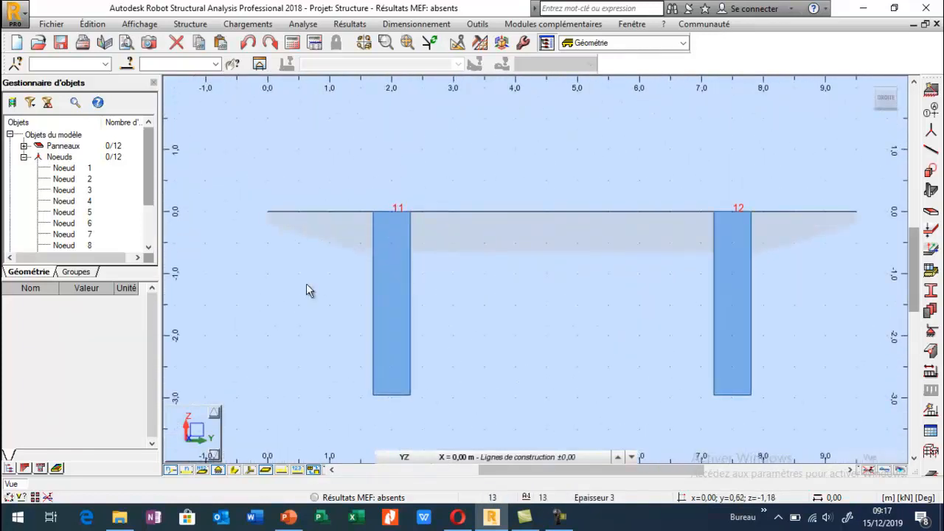